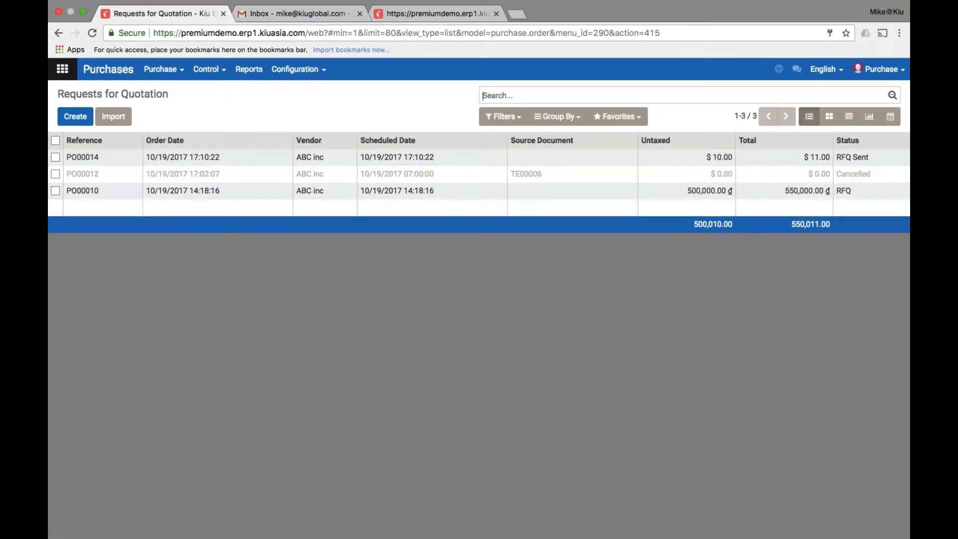
Create a new blank request for quotation from Purchase > Requests for Quotation
left_click(163, 69)
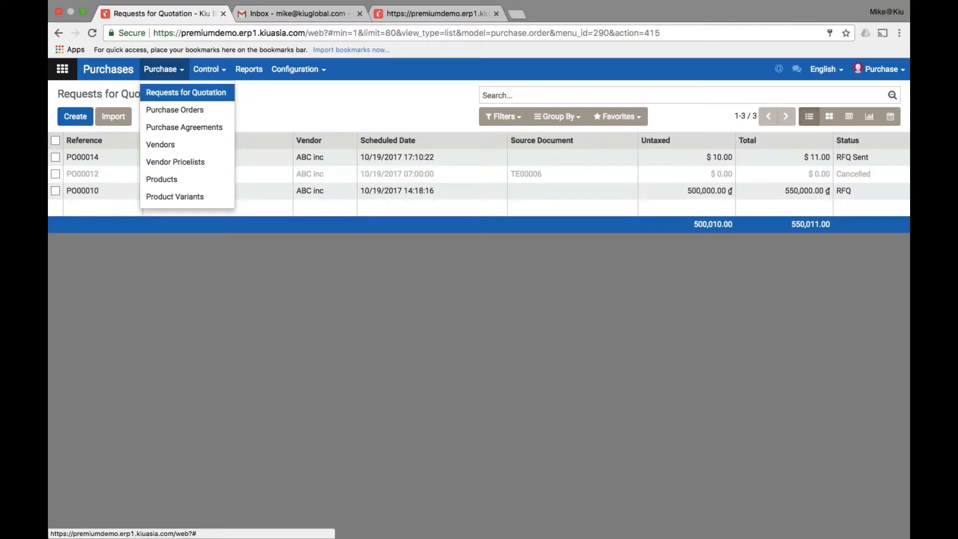
left_click(180, 94)
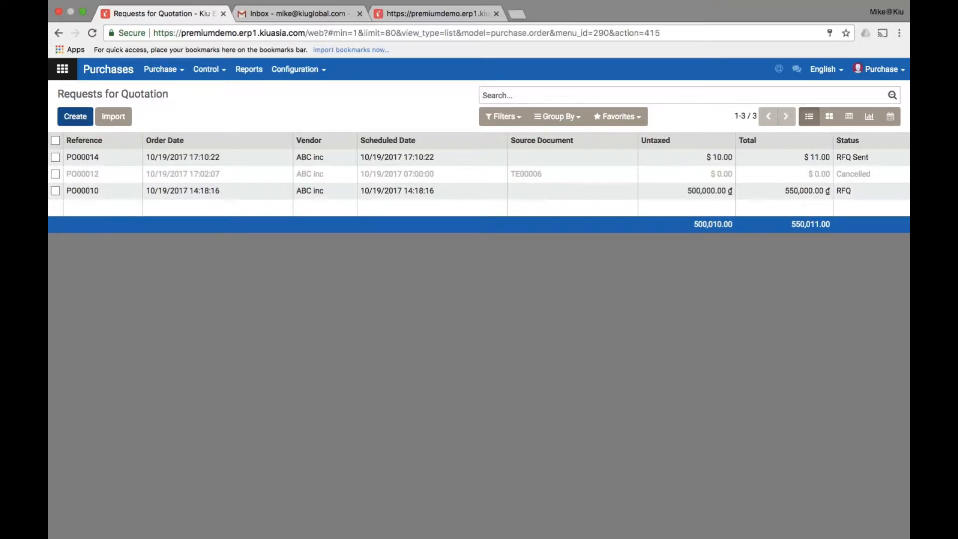
left_click(75, 116)
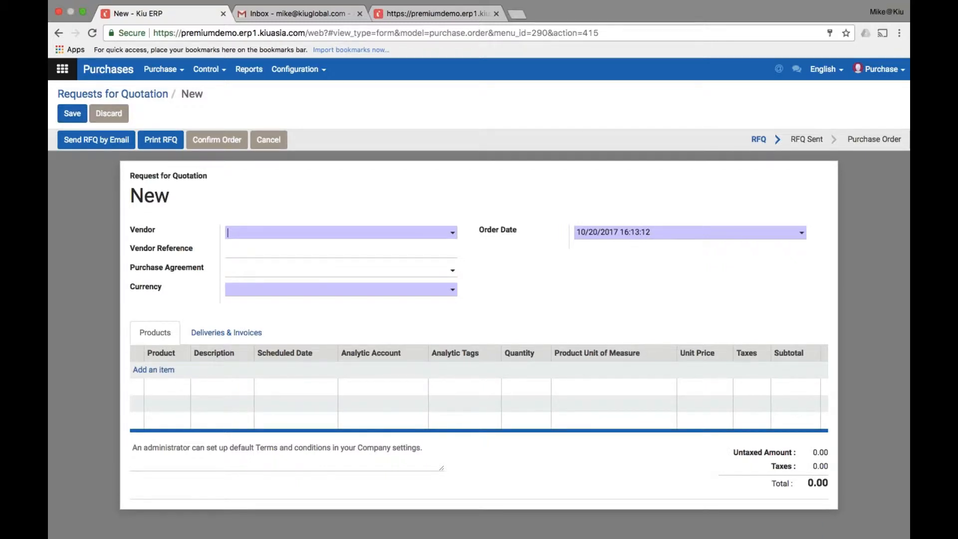
Replace the mistyped vendor with ABC inc (USD currency), leaving Purchase Agreement empty
left_click(341, 233)
type("ssi")
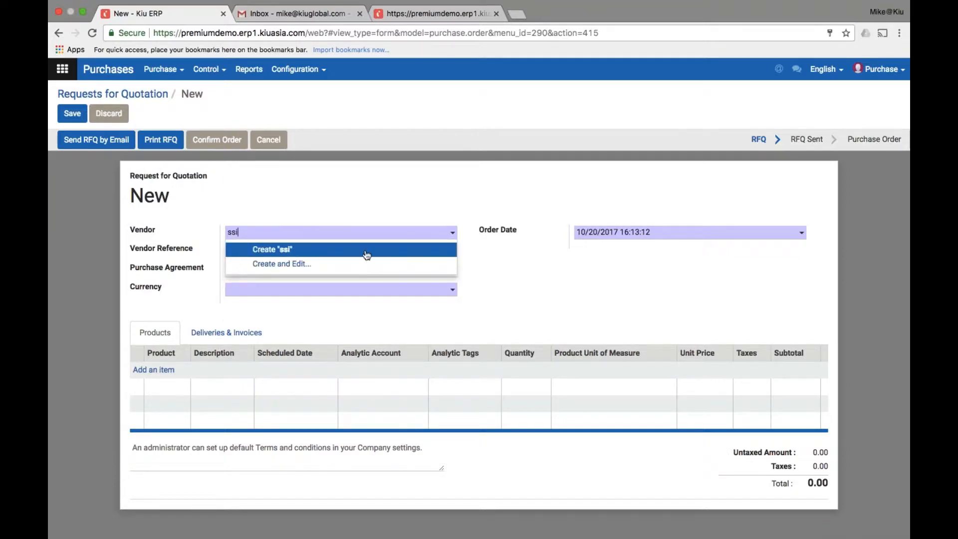
key("Down")
left_click(320, 232)
key("BackSpace")
key("BackSpace")
key("BackSpace")
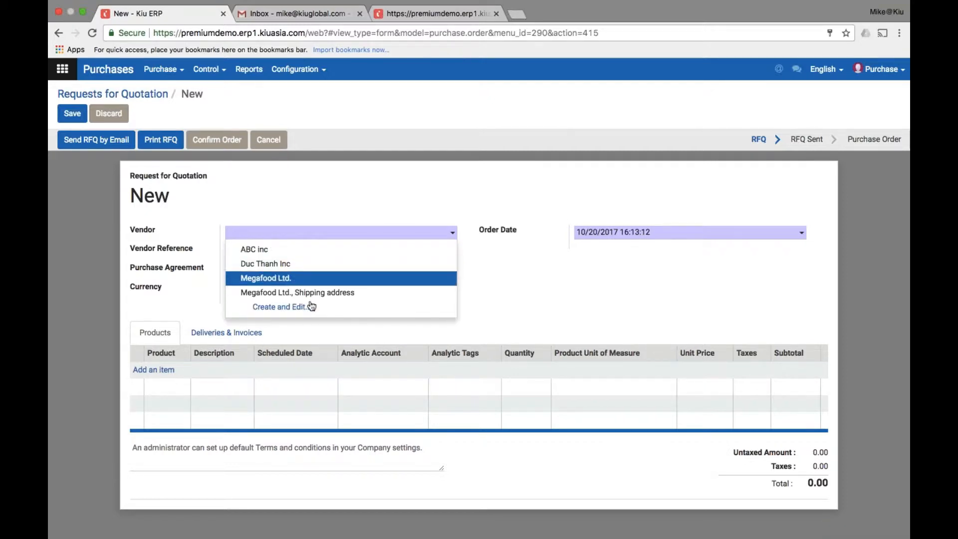
left_click(331, 250)
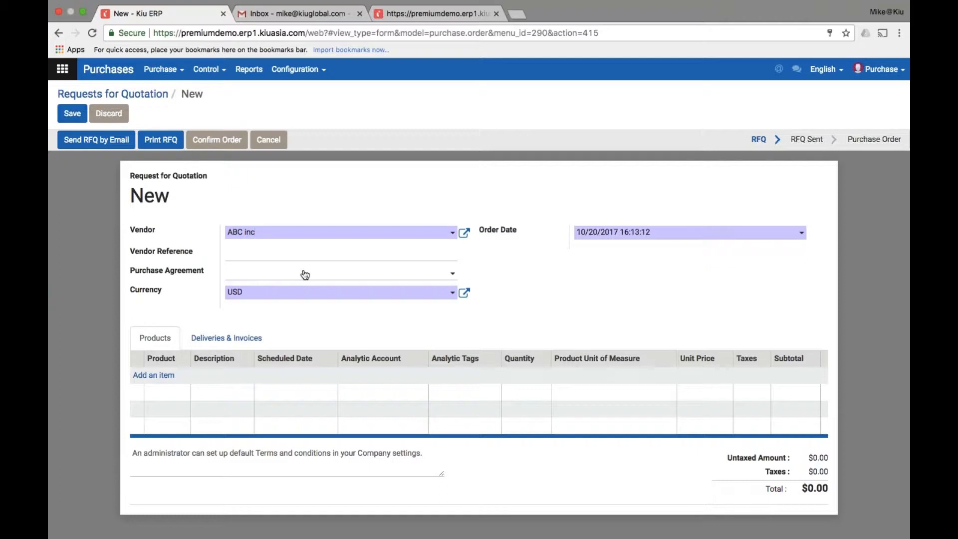
left_click(421, 274)
left_click(503, 285)
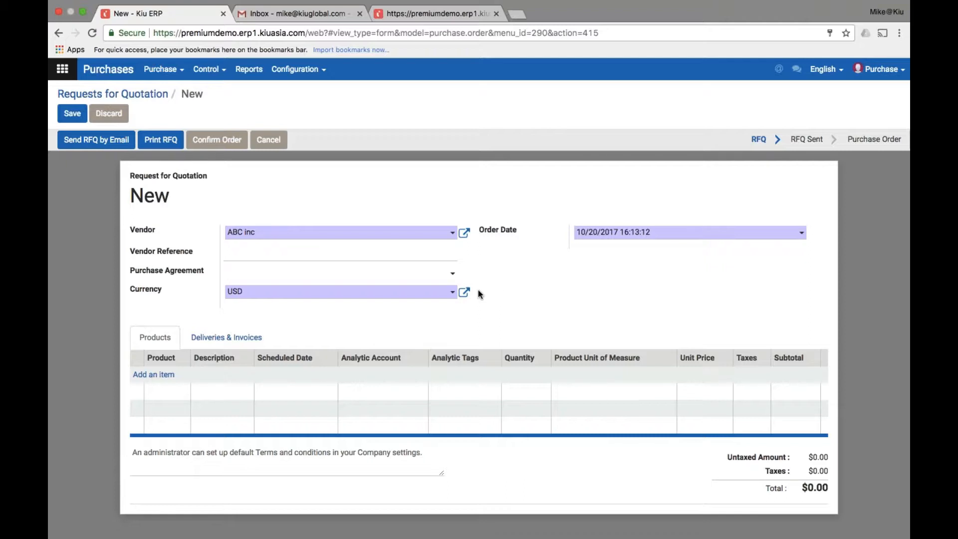
Add a Jasmine Rice product line with quantity 2, totalling $22.00
left_click(154, 375)
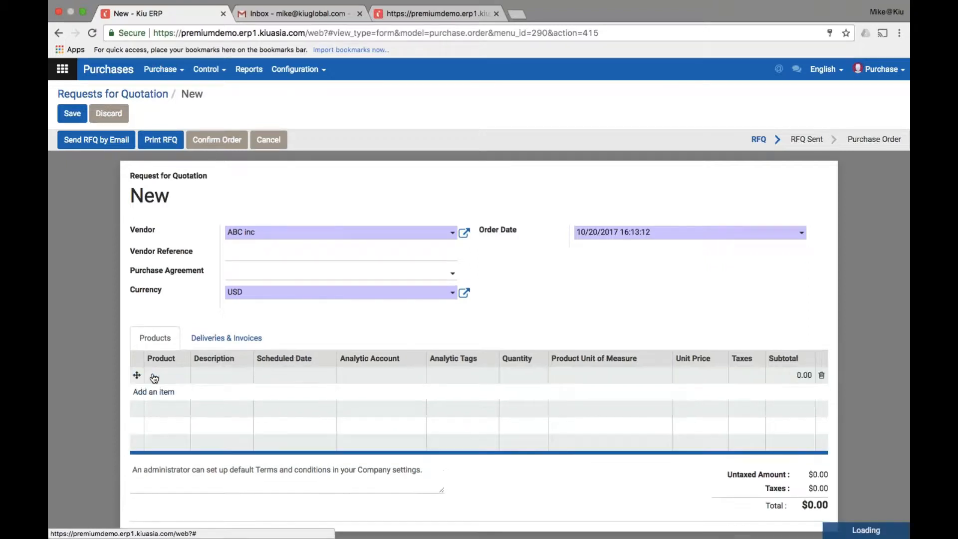
left_click(183, 378)
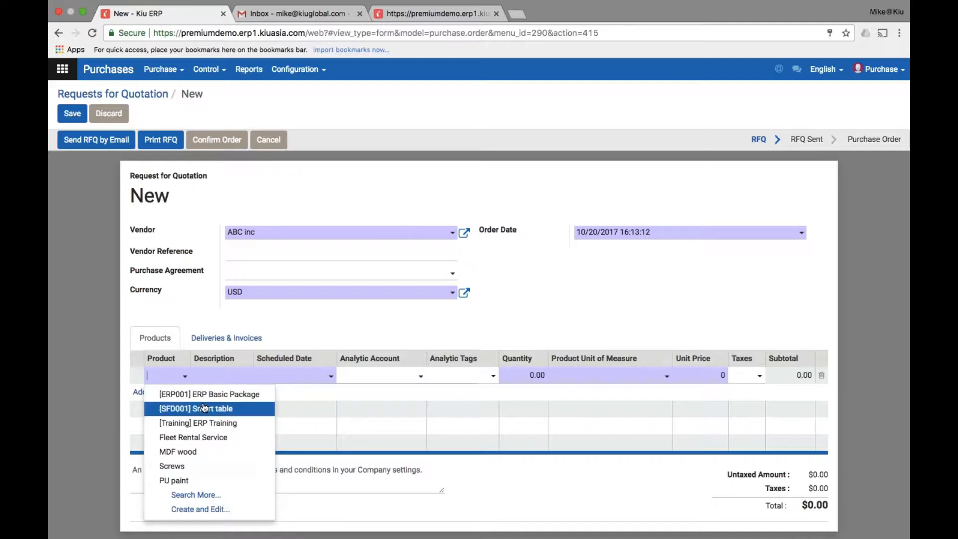
type("jasm")
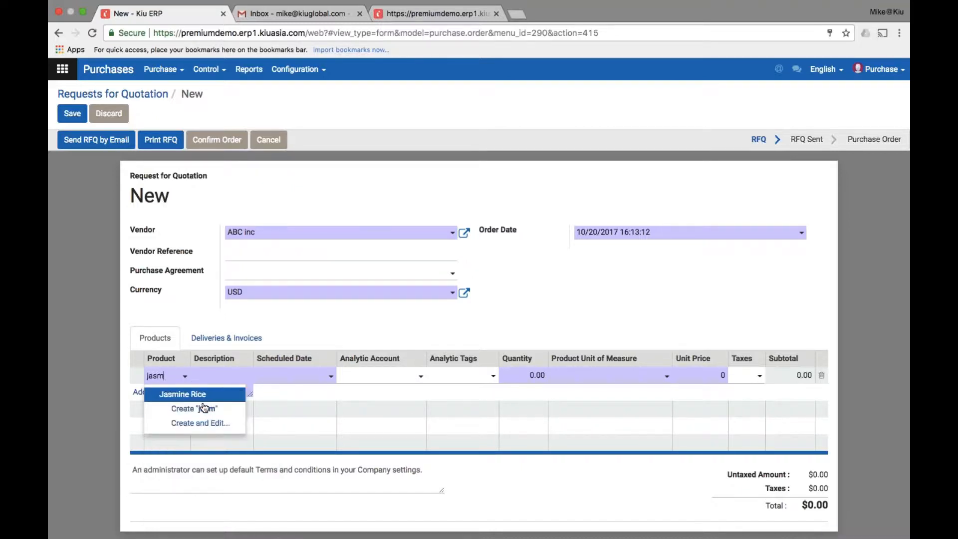
left_click(184, 395)
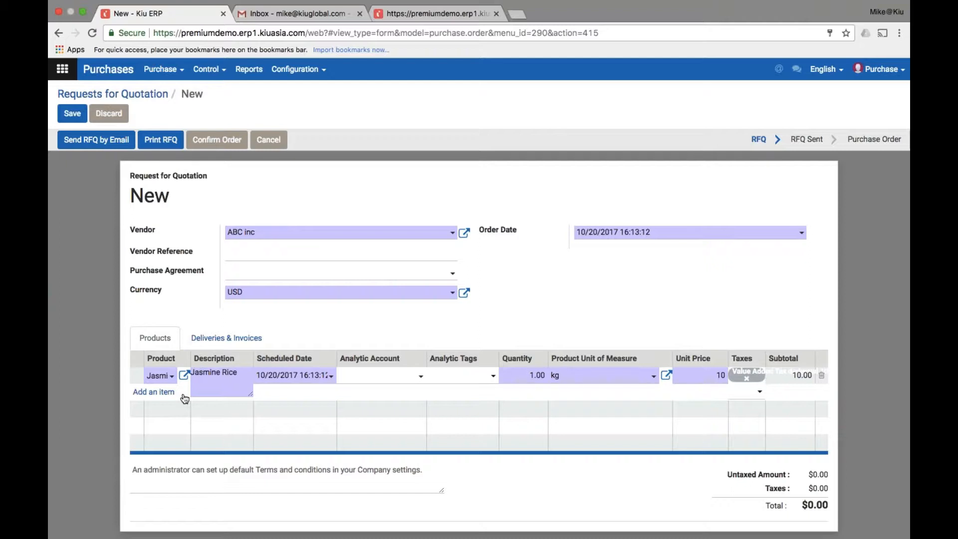
left_click(517, 372)
type("2")
left_click(843, 369)
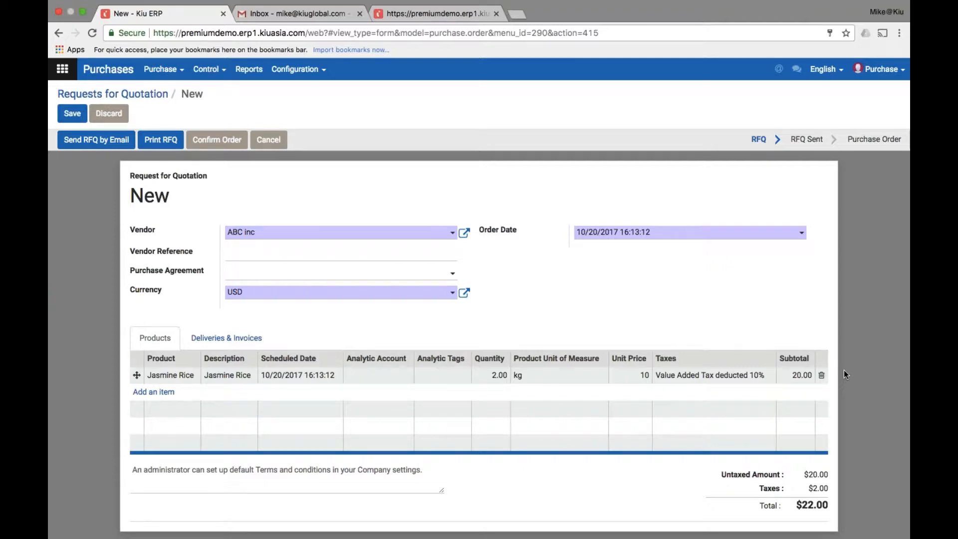
left_click(243, 339)
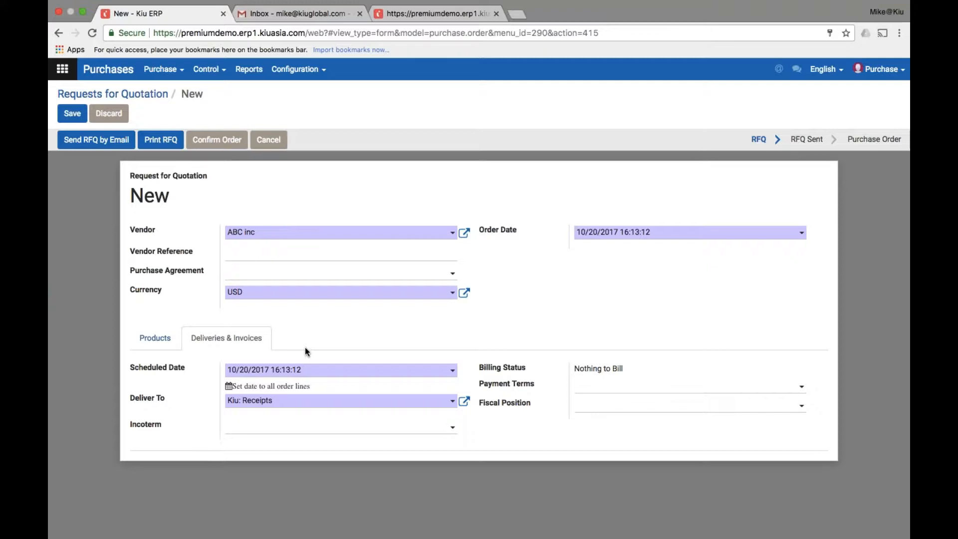
Switch Deliver To to Dropship, then set it back to Kiu: Receipts
left_click(341, 402)
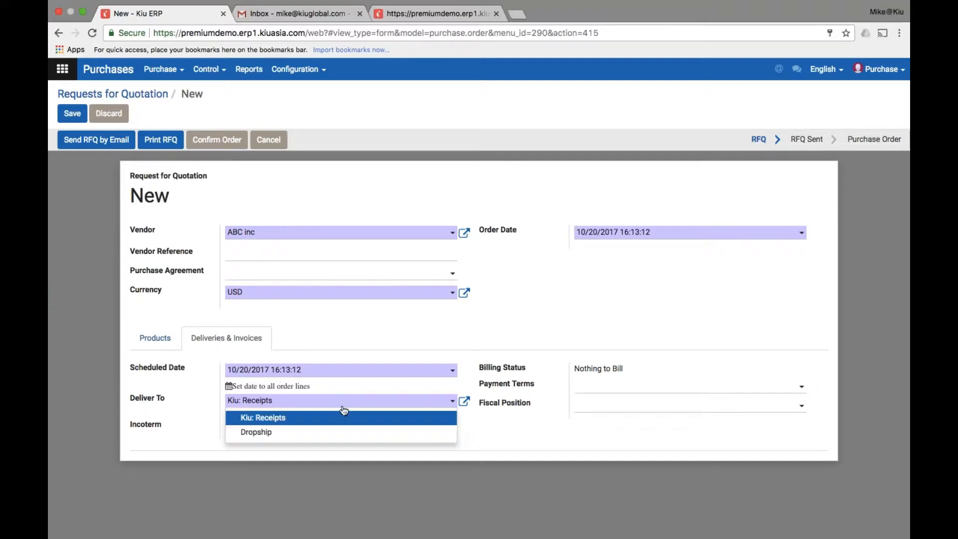
left_click(347, 433)
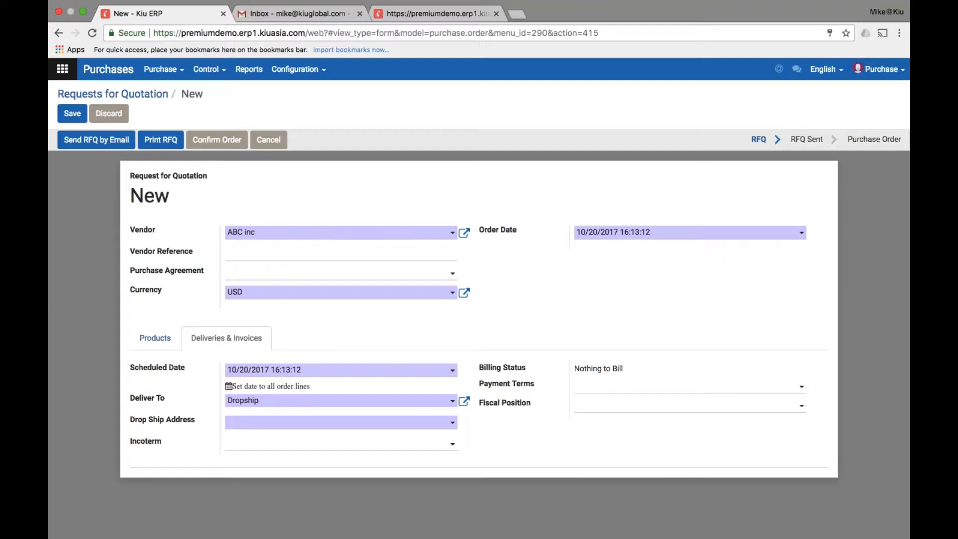
left_click(368, 403)
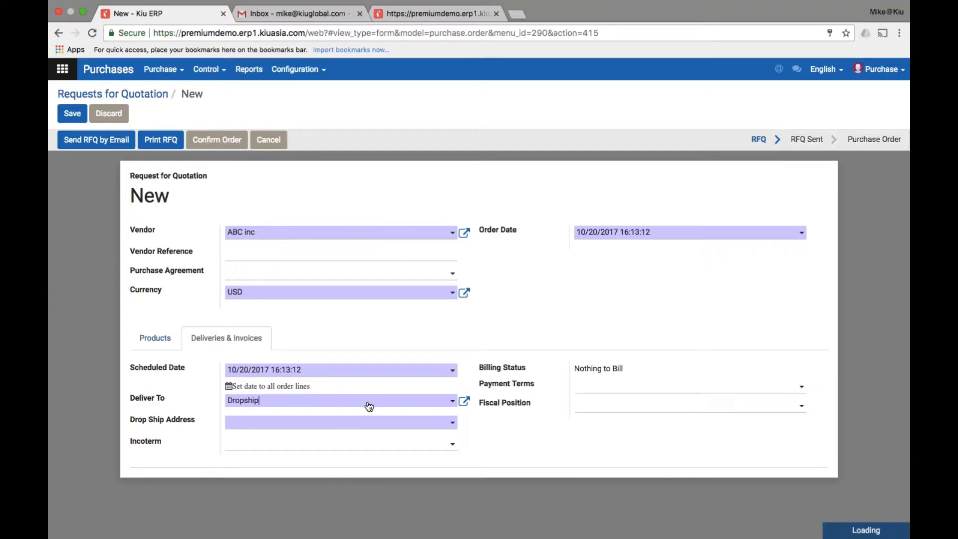
left_click(377, 423)
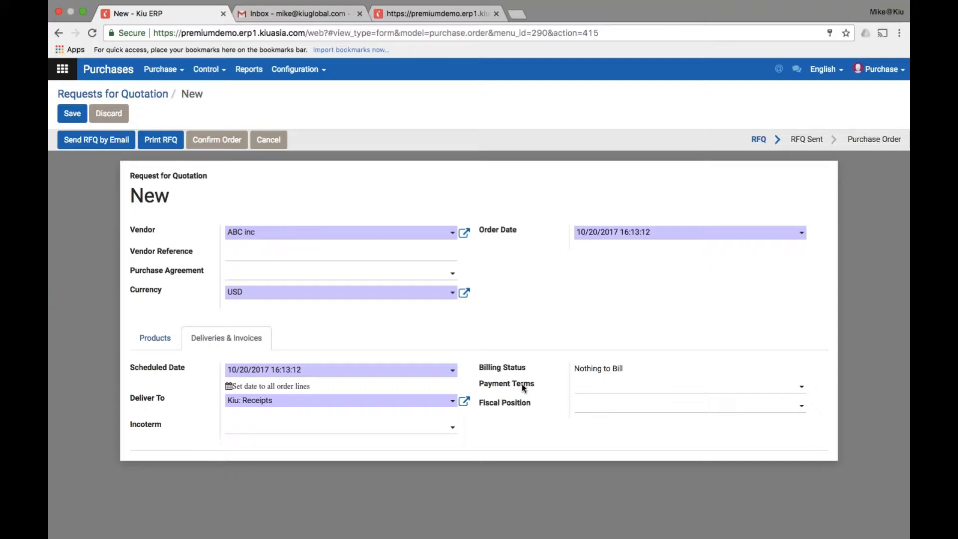
Save quotation PO000022 and send it by email to ABC inc, marking it RFQ Sent
left_click(73, 115)
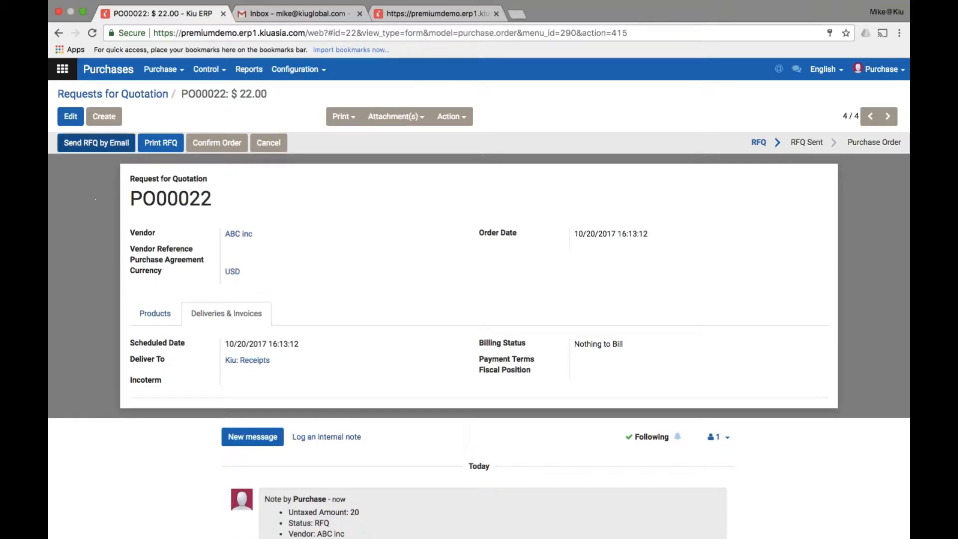
left_click(99, 149)
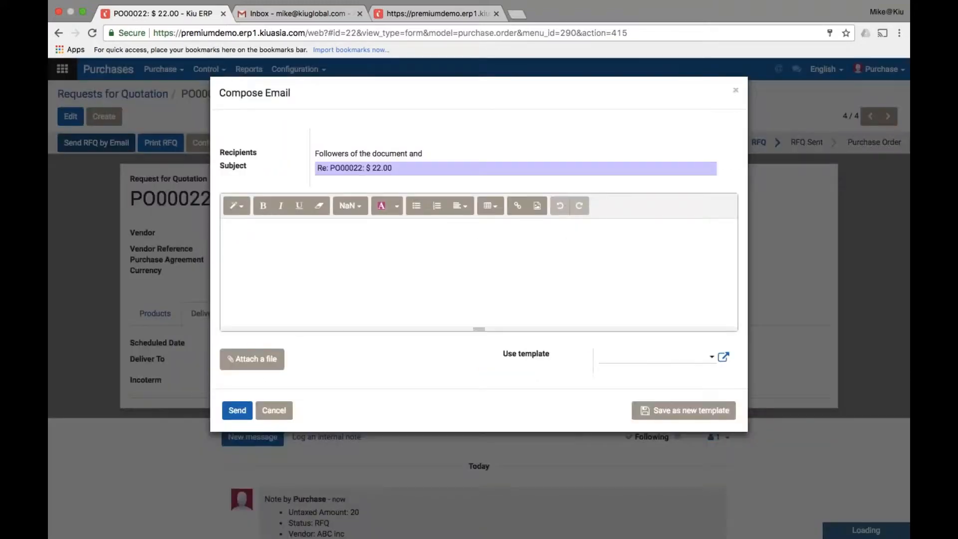
left_click(242, 432)
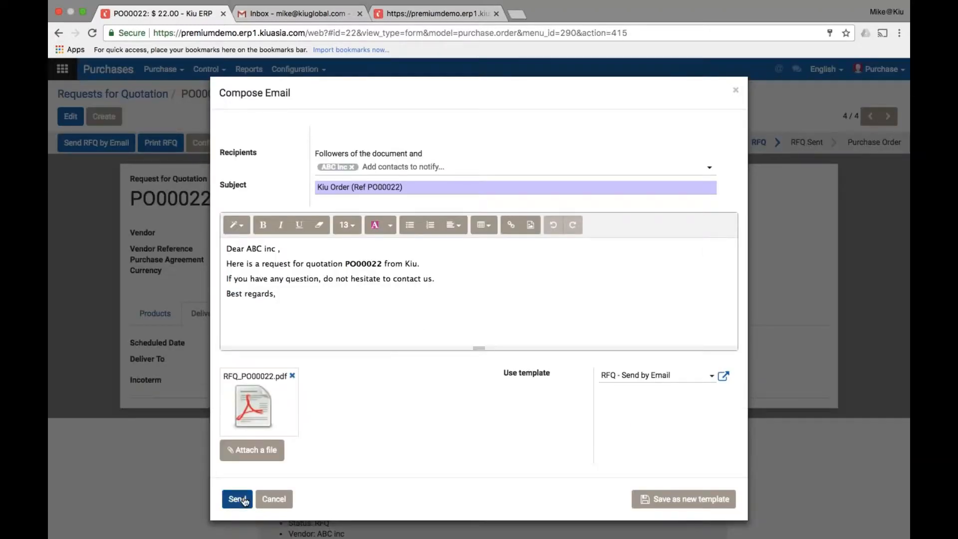
left_click(244, 500)
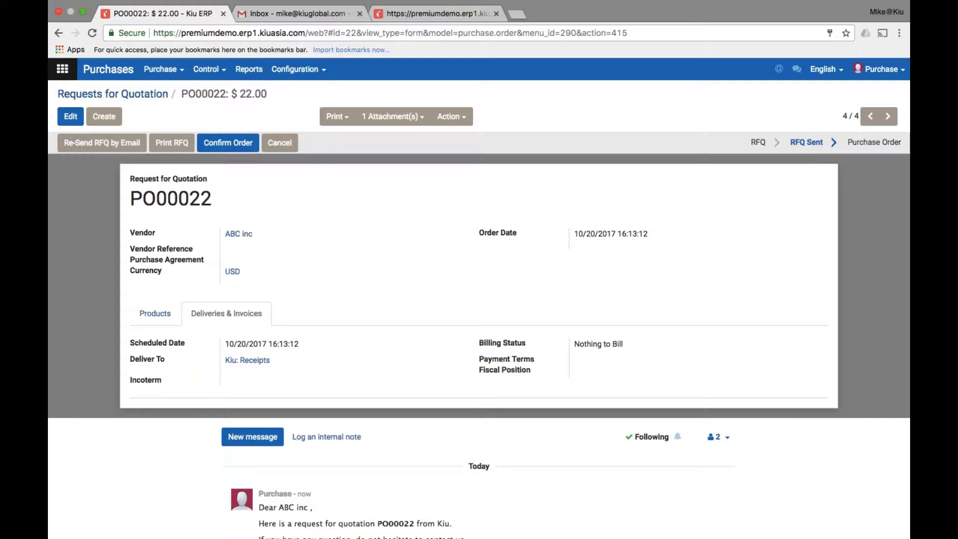
left_click(131, 98)
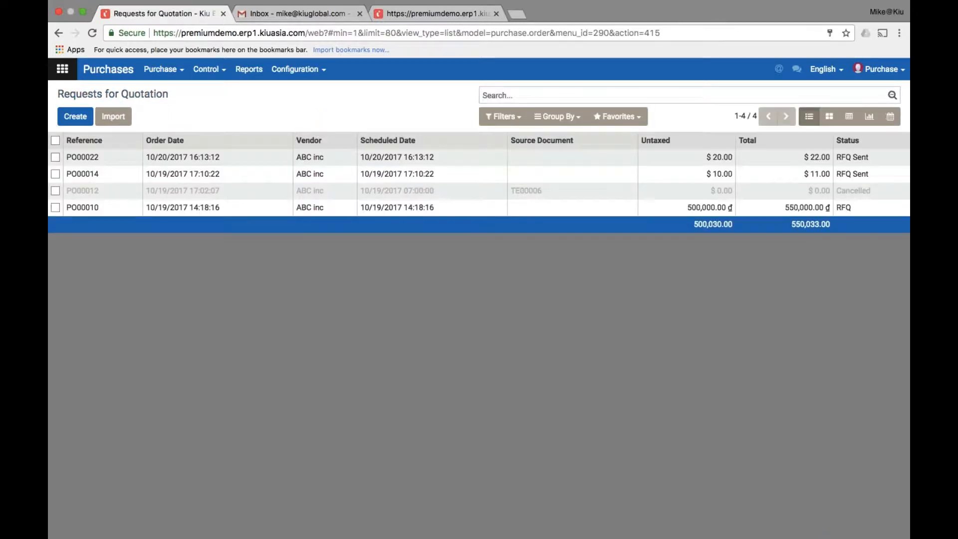
left_click(428, 160)
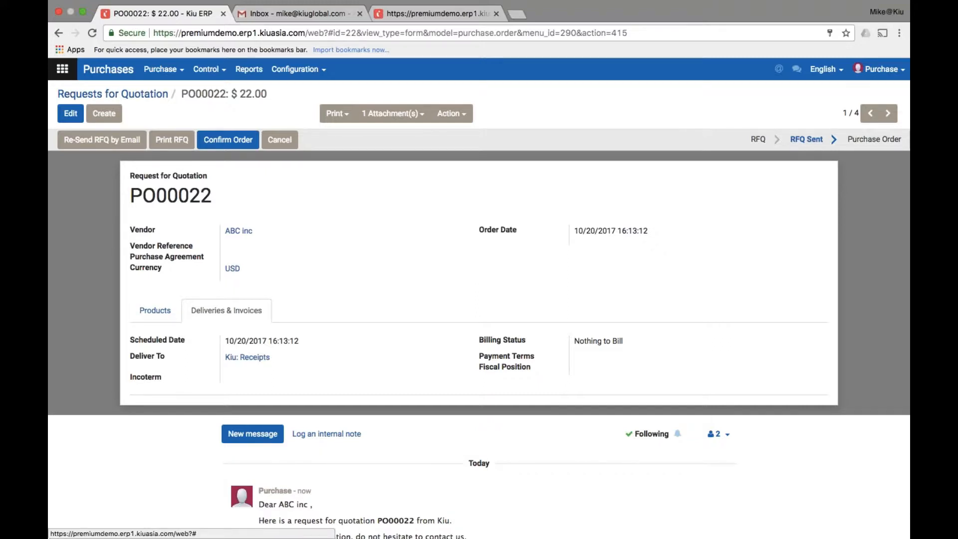
Change the Jasmine Rice unit price to 11 (total $24.20), save, and confirm the order
left_click(80, 117)
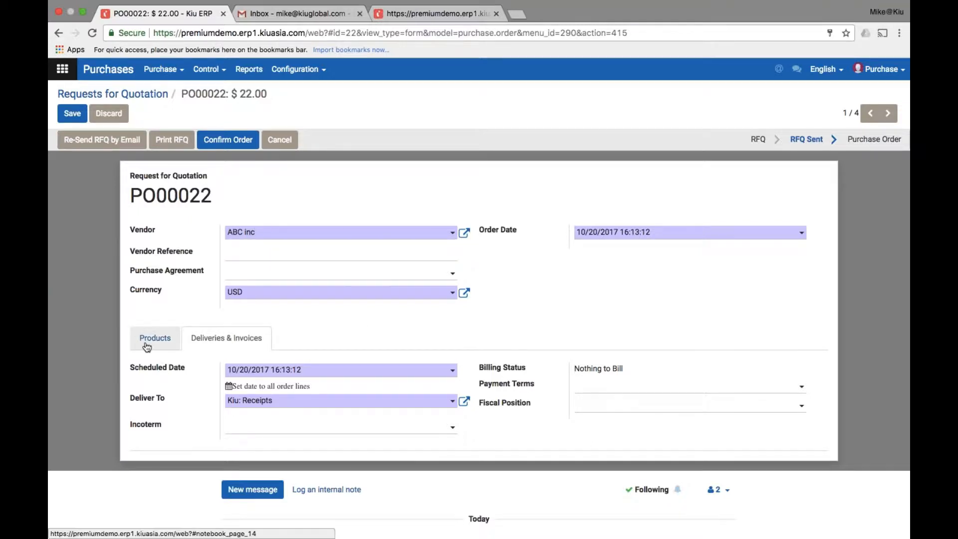
left_click(146, 342)
left_click(625, 377)
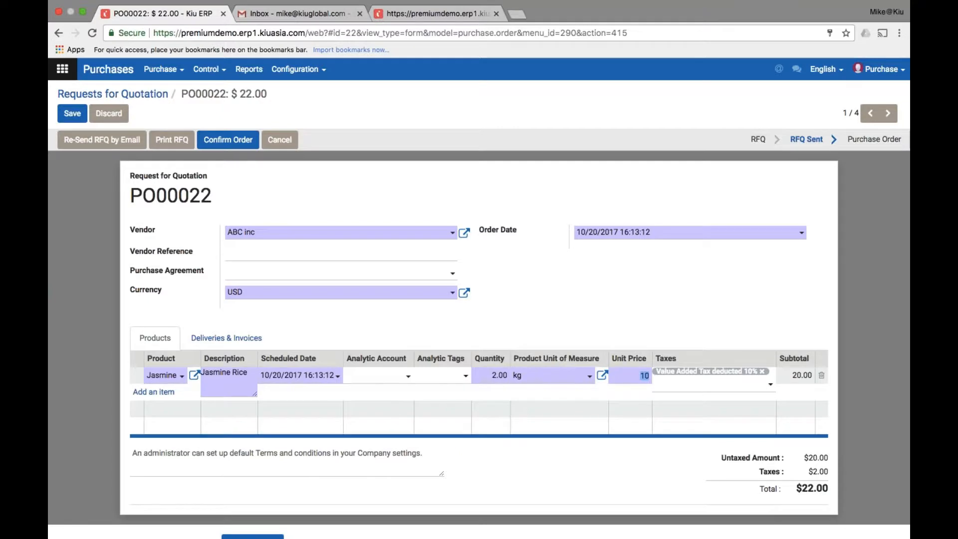
type("11")
left_click(867, 342)
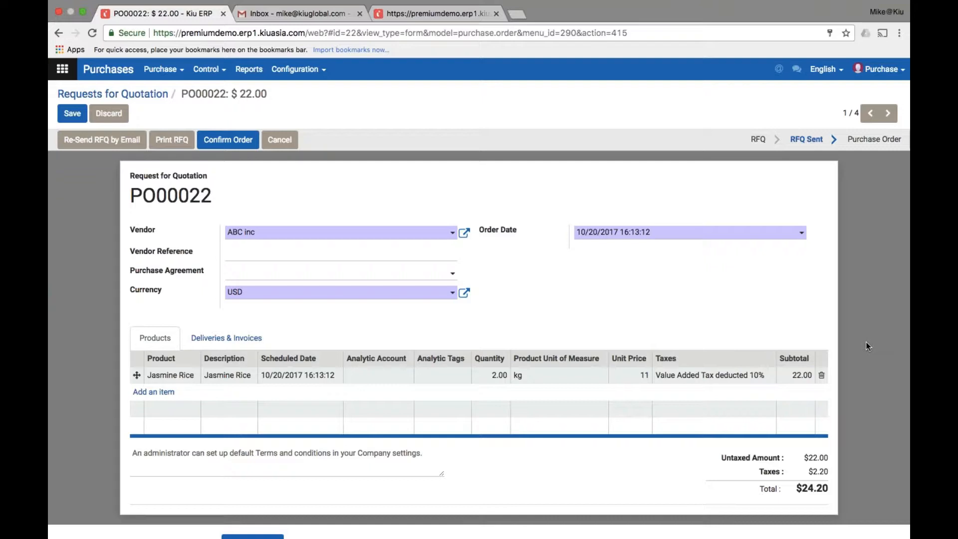
left_click(73, 114)
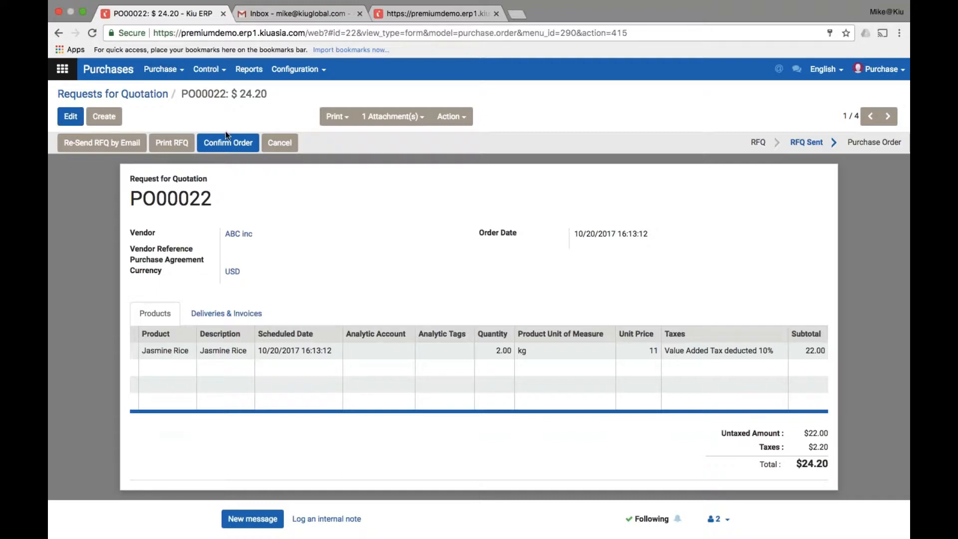
left_click(233, 151)
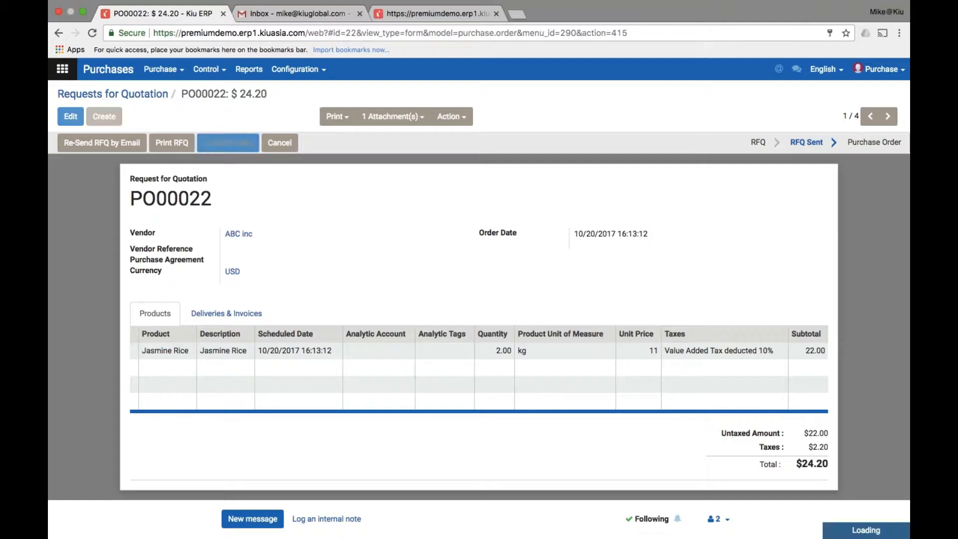
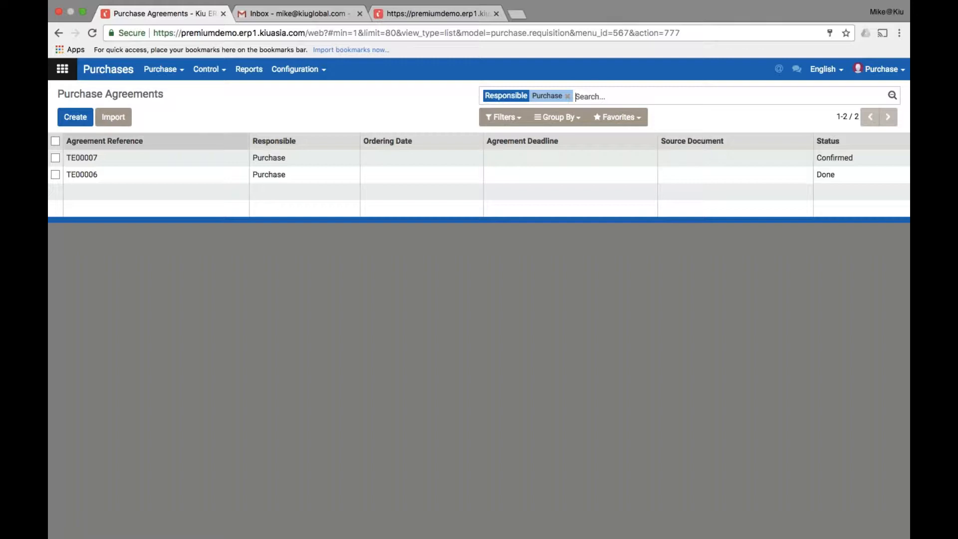
Create tender TE00008 with a Jasmine Rice product line of quantity 5 kg
left_click(84, 120)
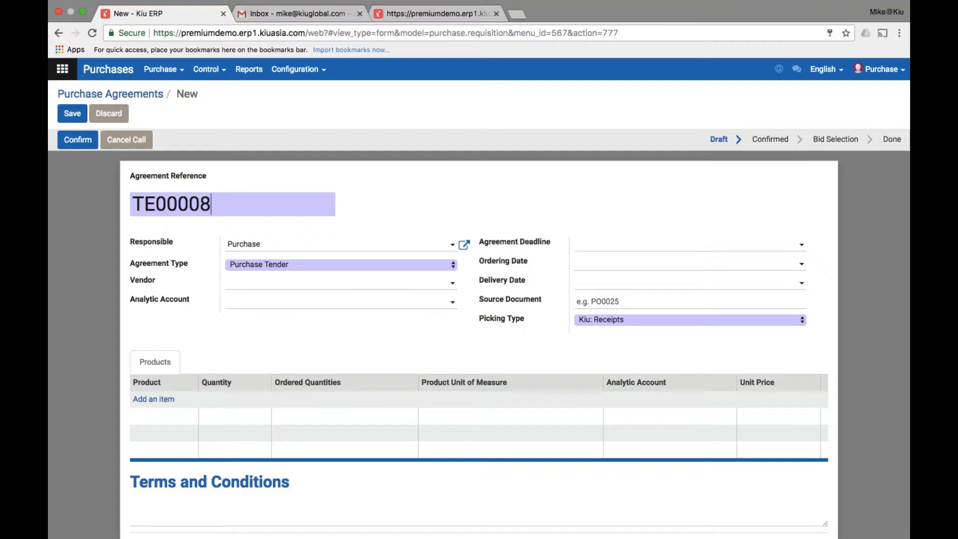
left_click(164, 400)
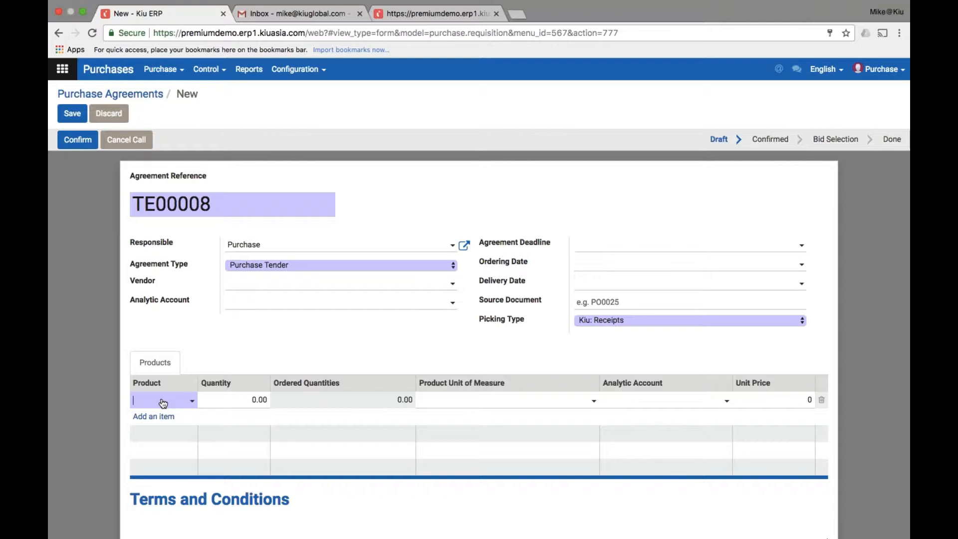
left_click(166, 405)
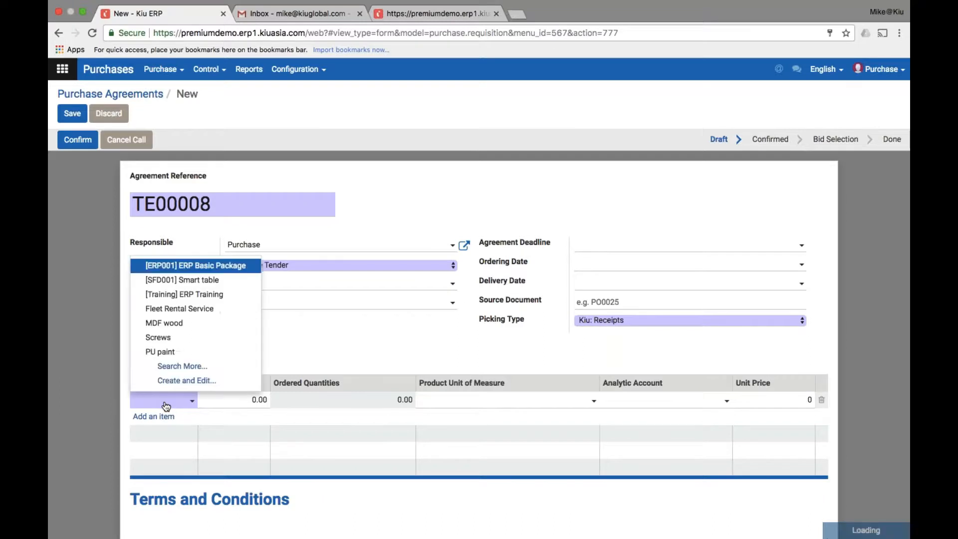
type("jasm")
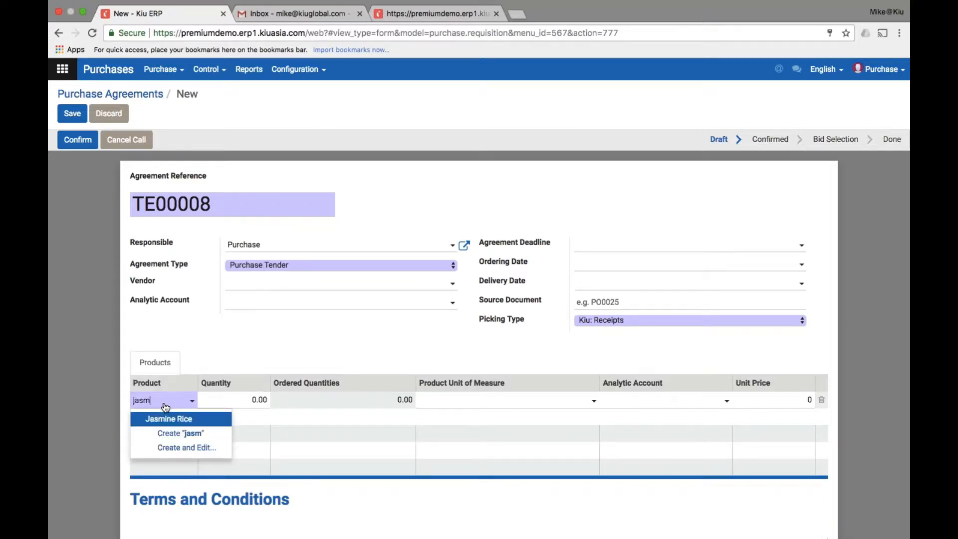
left_click(161, 421)
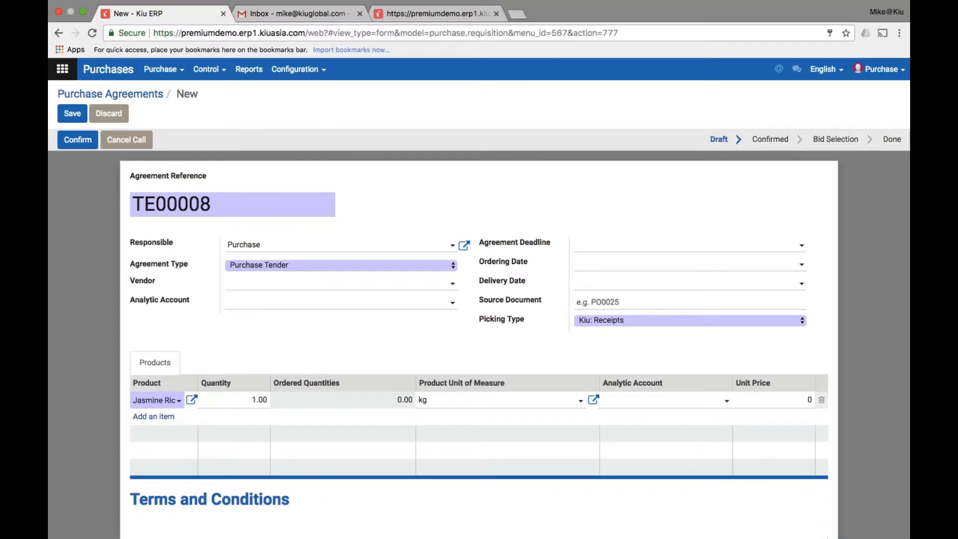
left_click(242, 402)
type("5")
key("Tab")
key("Tab")
key("Return")
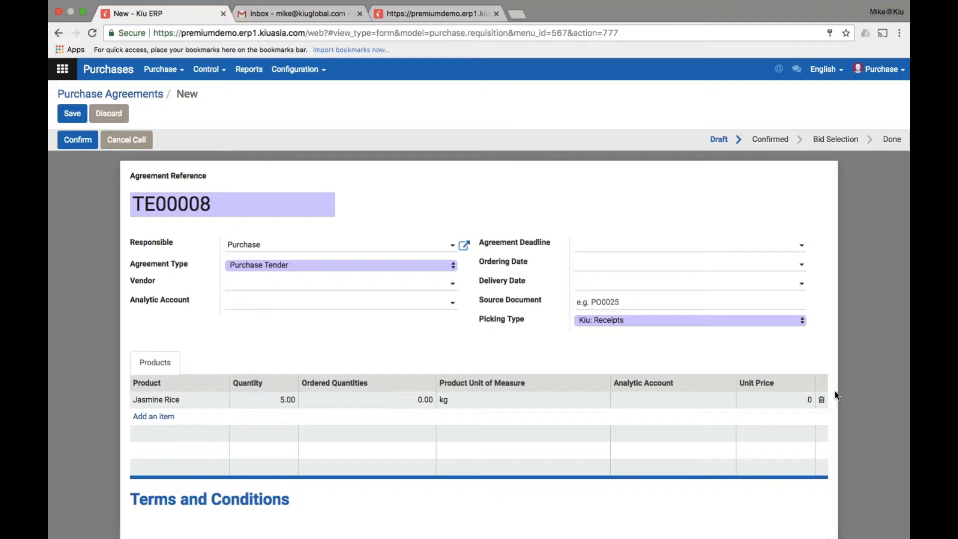
Confirm TE00008 and start a linked quotation for 5.00 kg Jasmine Rice
left_click(85, 143)
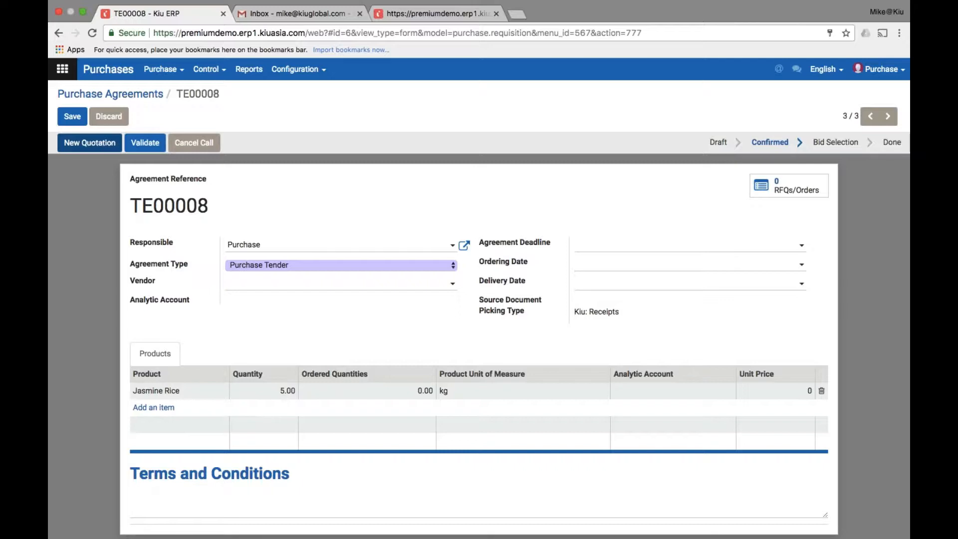
left_click(86, 148)
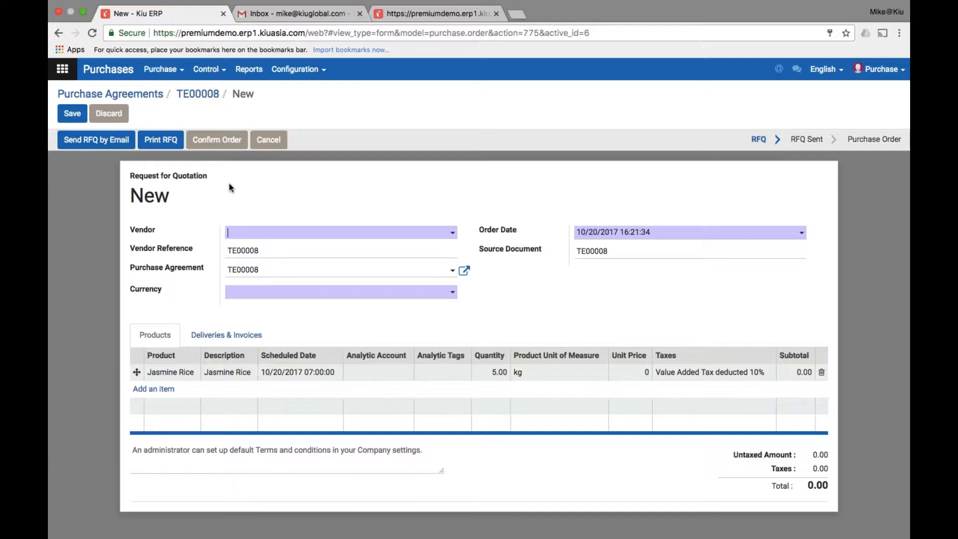
Email RFQ PO00023 to vendor Duc Thanh Inc, then return to TE00008
left_click(339, 235)
left_click(276, 264)
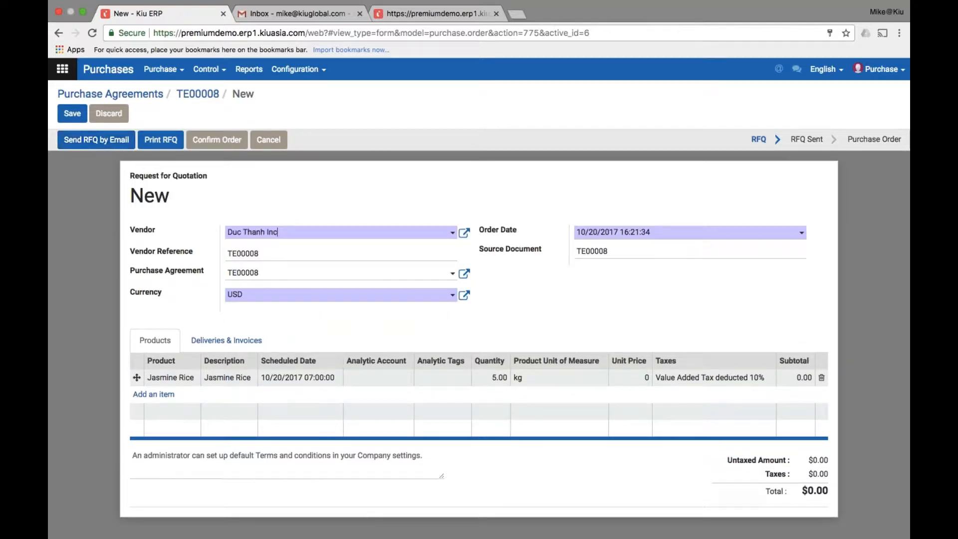
left_click(96, 140)
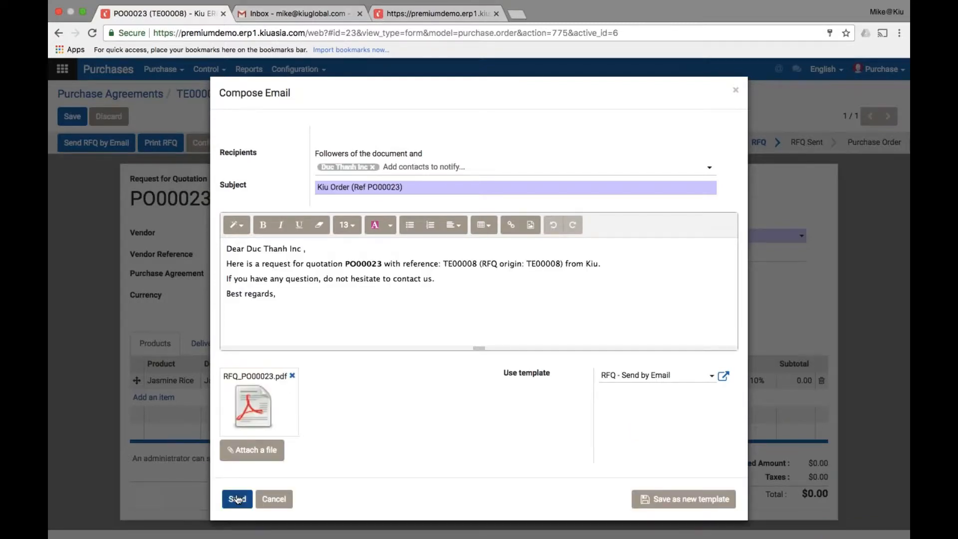
left_click(237, 499)
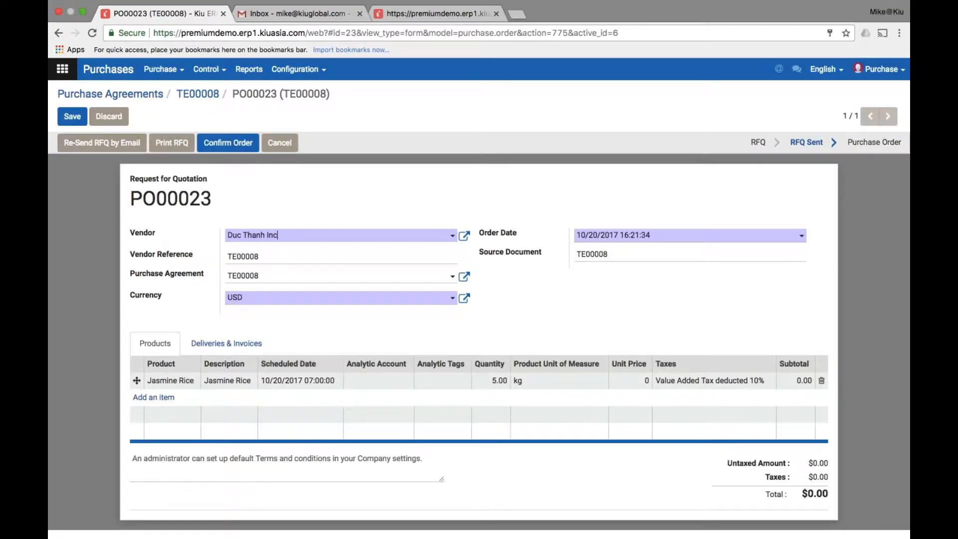
left_click(197, 96)
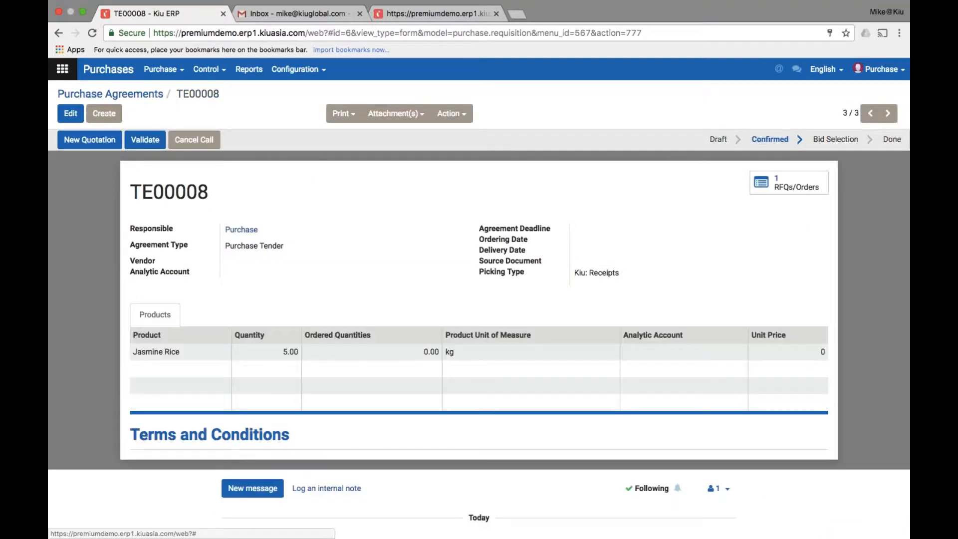
Create quotation PO00024 for Megafood Ltd., email it, and go back to TE00008
left_click(89, 139)
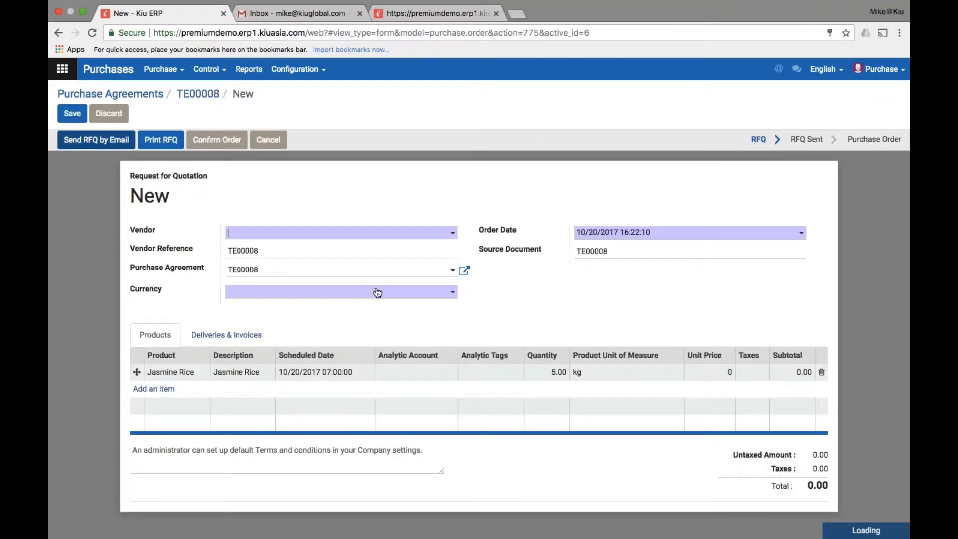
left_click(450, 234)
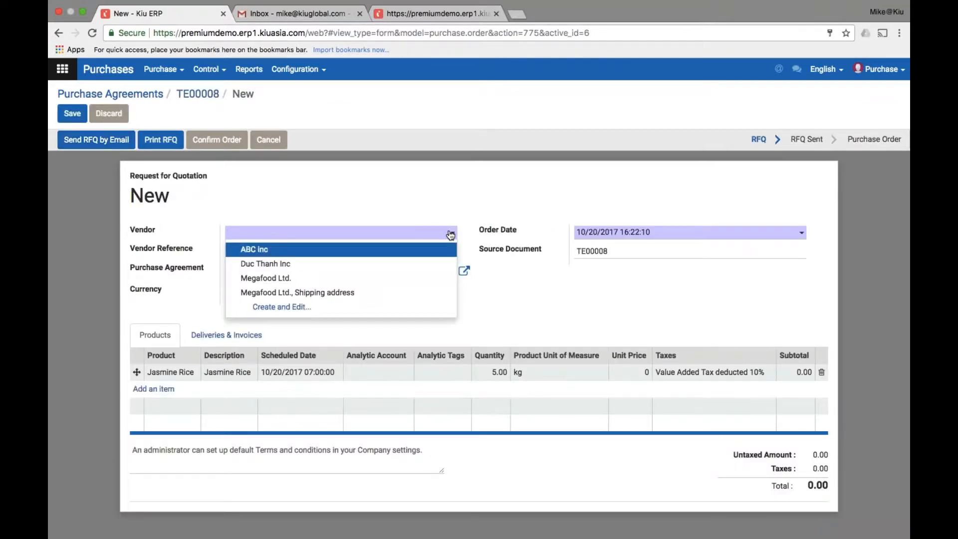
left_click(415, 278)
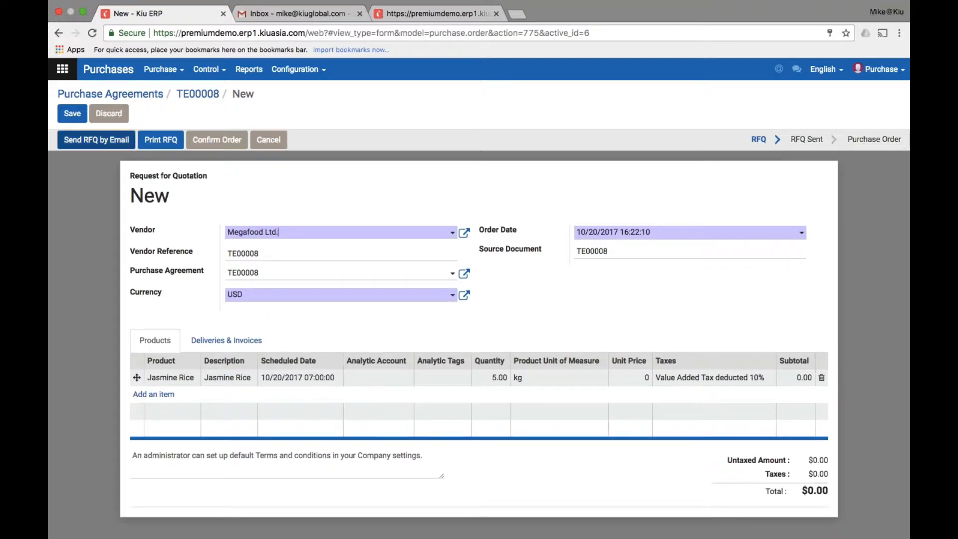
left_click(95, 140)
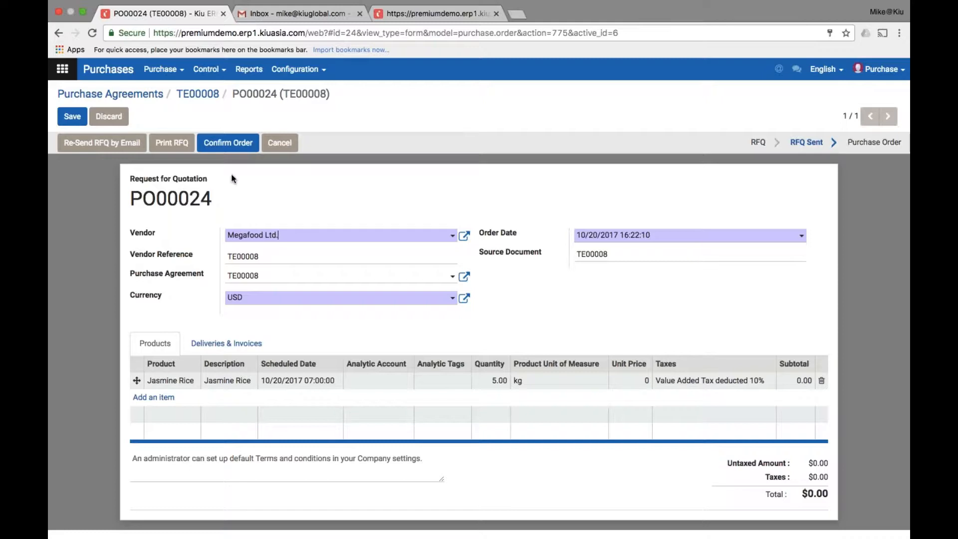
left_click(198, 93)
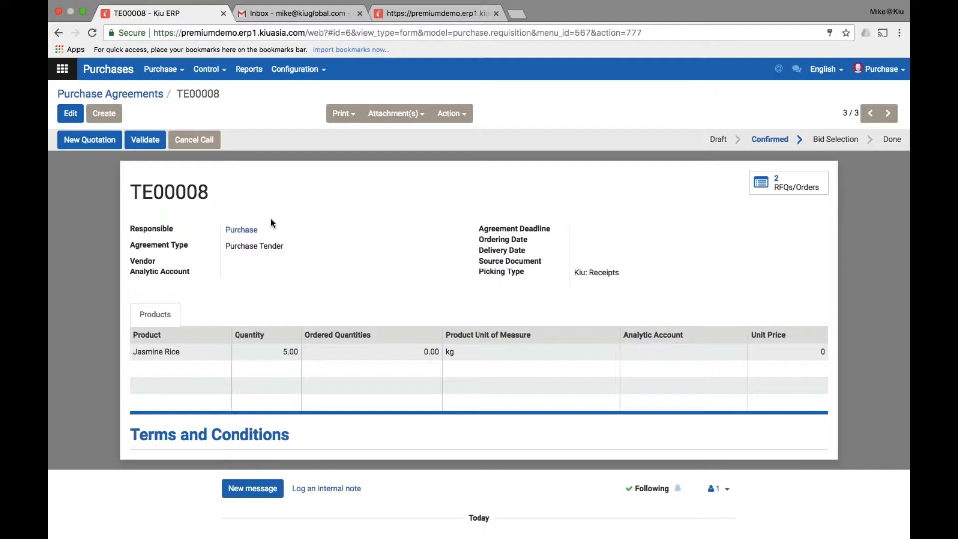
Validate TE00008 into Bid Selection and list its RFQs PO00024 and PO00023
left_click(145, 140)
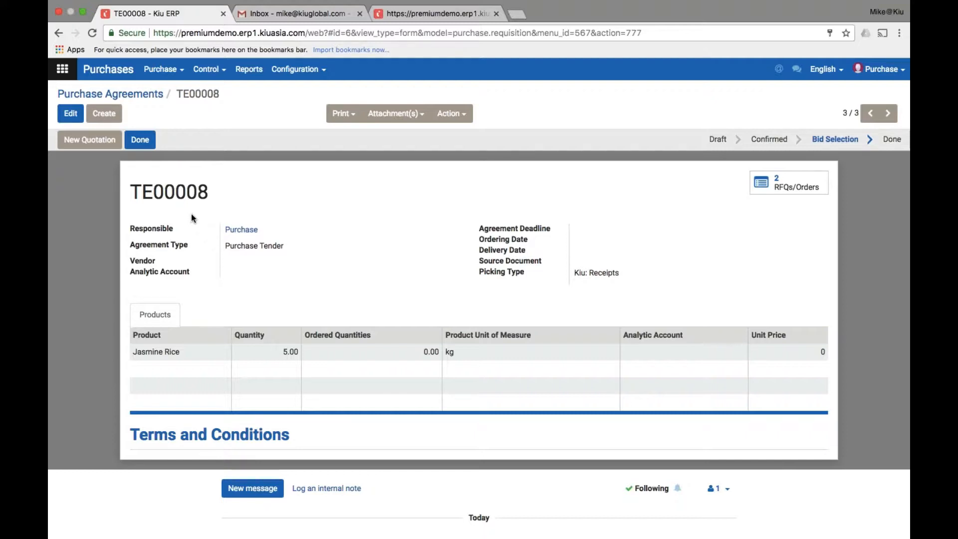
left_click(786, 184)
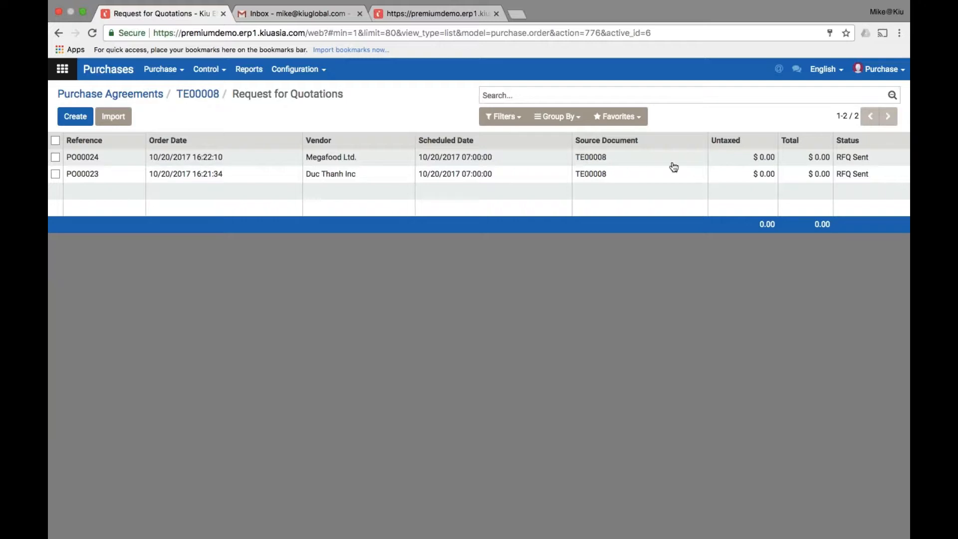
Confirm Megafood's PO00024 as a purchase order and cancel Duc Thanh Inc's PO00023
left_click(672, 166)
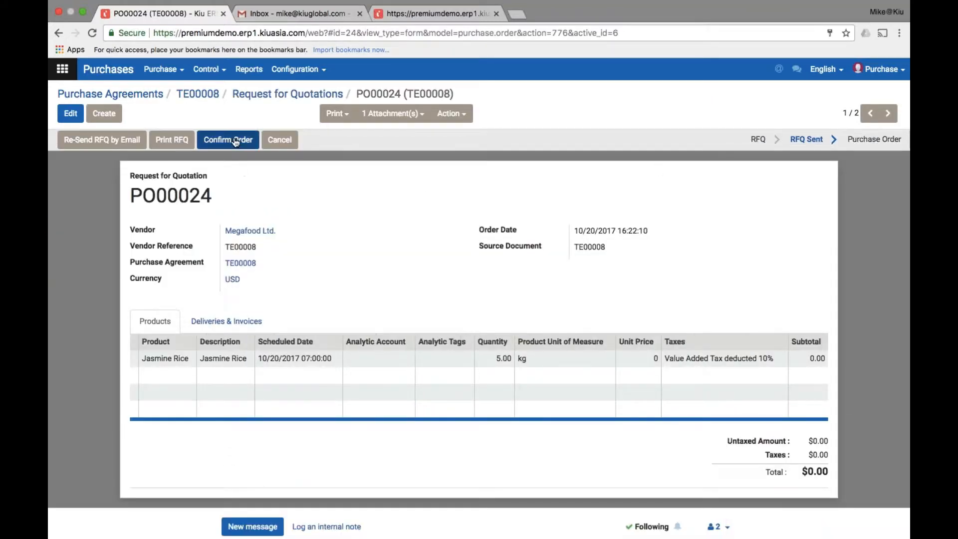
left_click(235, 141)
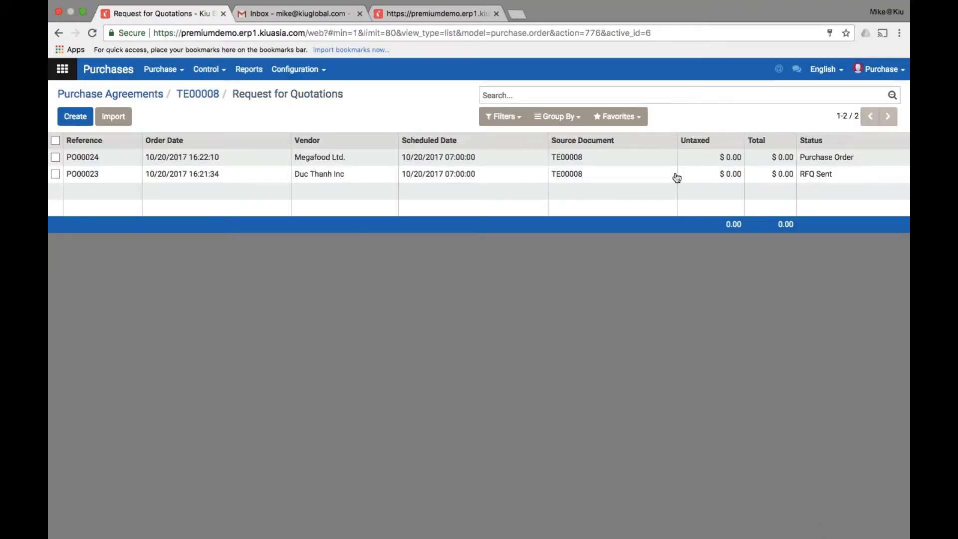
left_click(676, 178)
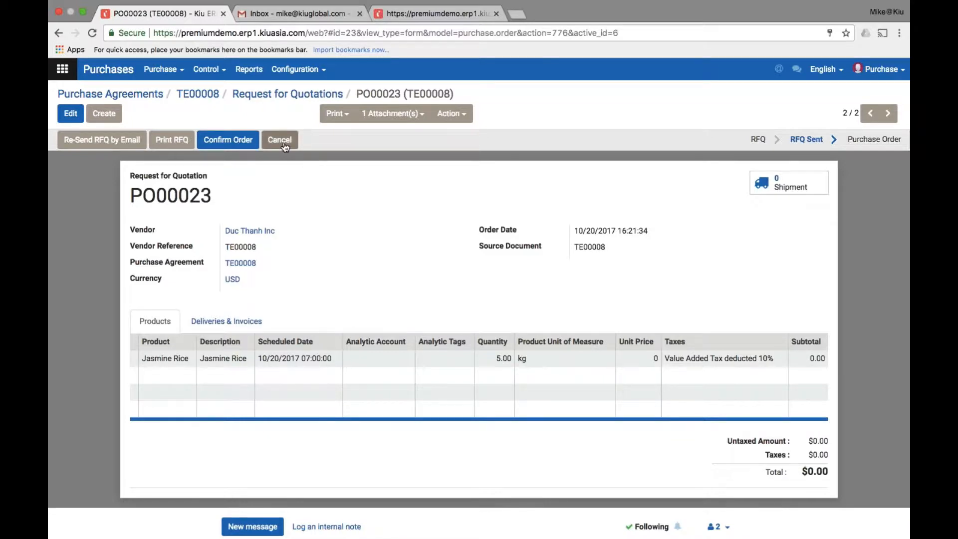
left_click(283, 144)
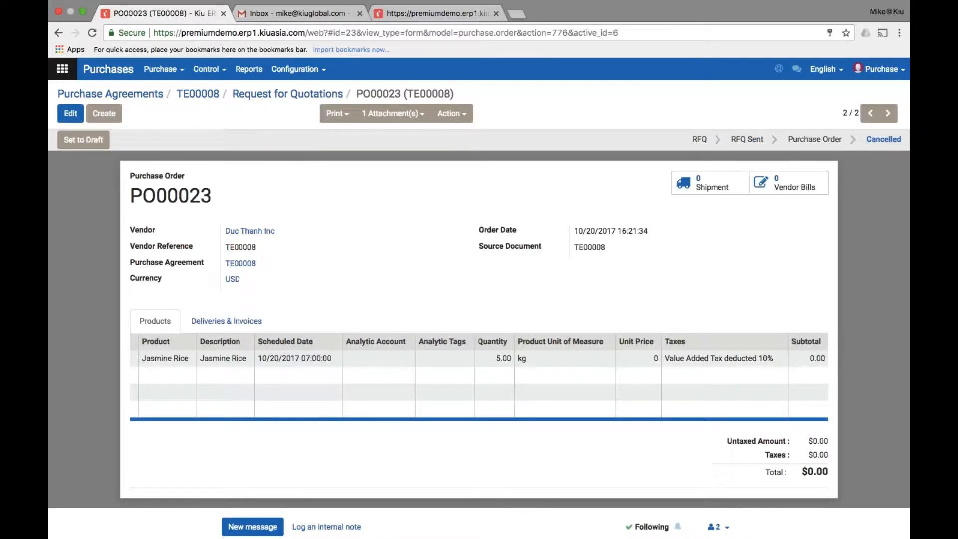
Go back to tender TE00008 and mark it Done
left_click(279, 98)
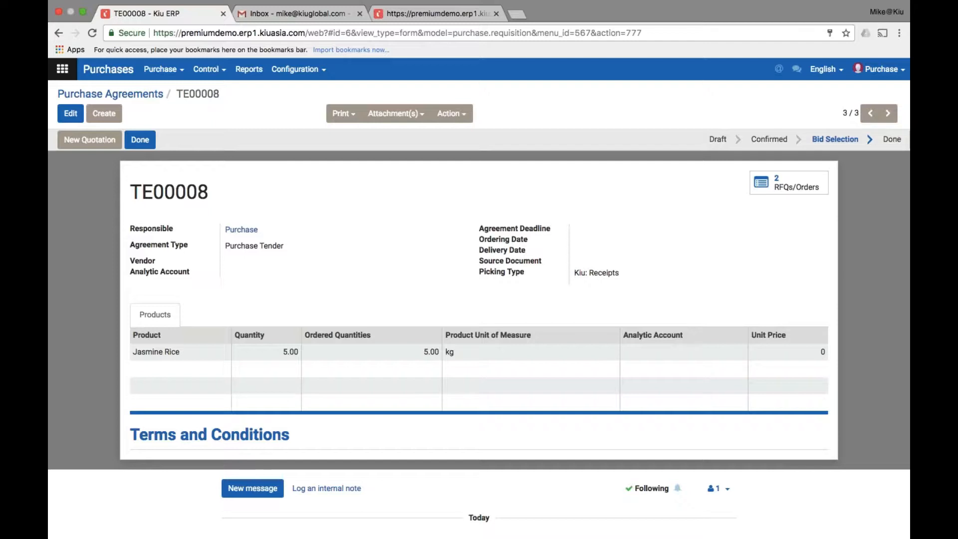
left_click(140, 140)
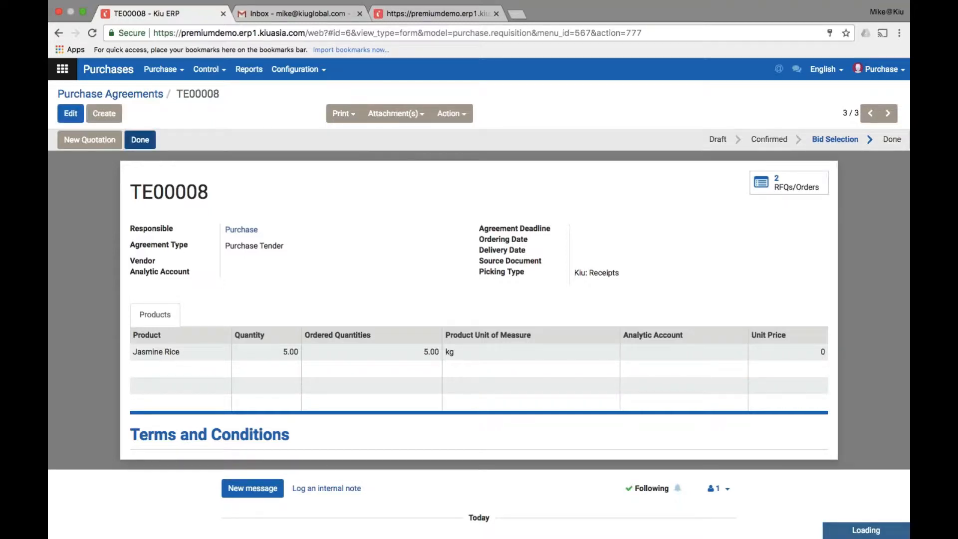
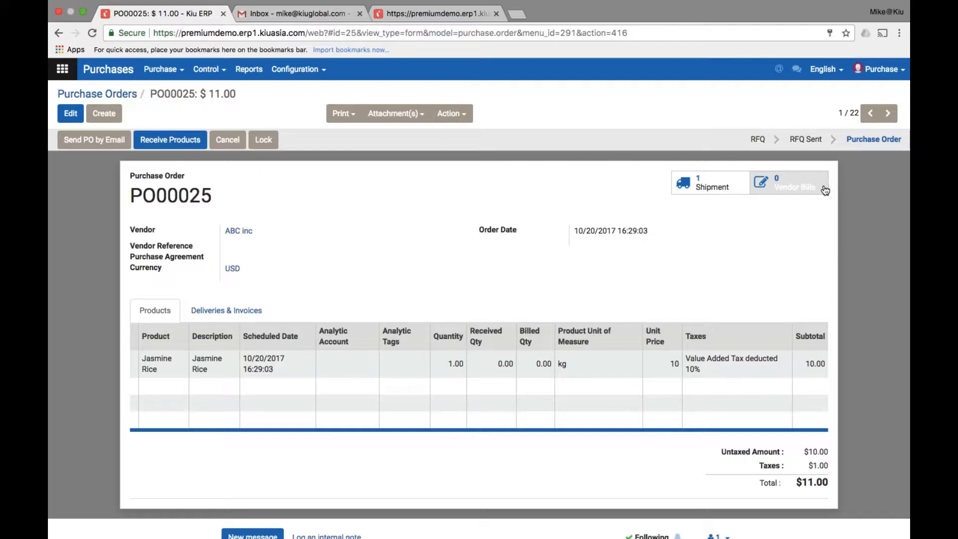
On shipment WH/IN/00022, record 1 kg of Jasmine Rice as done and validate the receipt
left_click(703, 185)
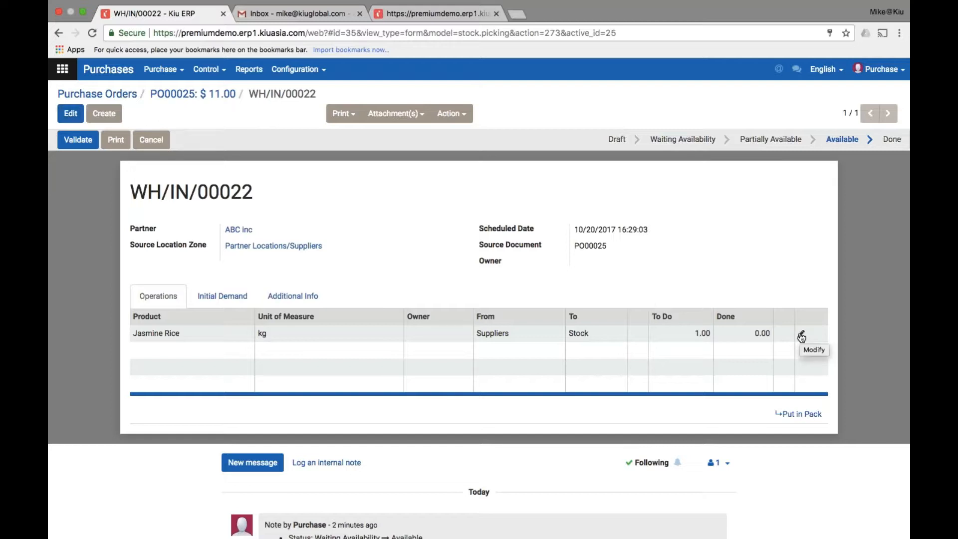
left_click(801, 335)
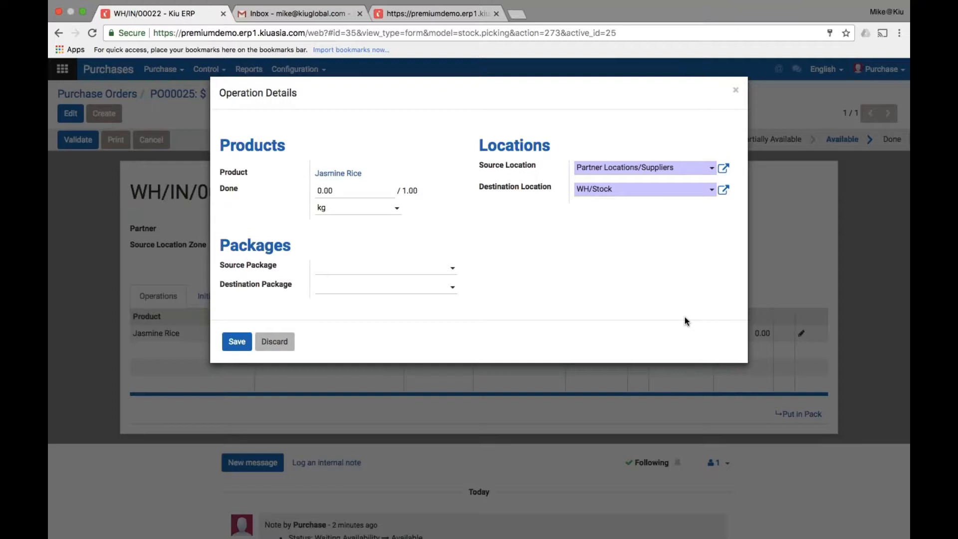
left_click(349, 190)
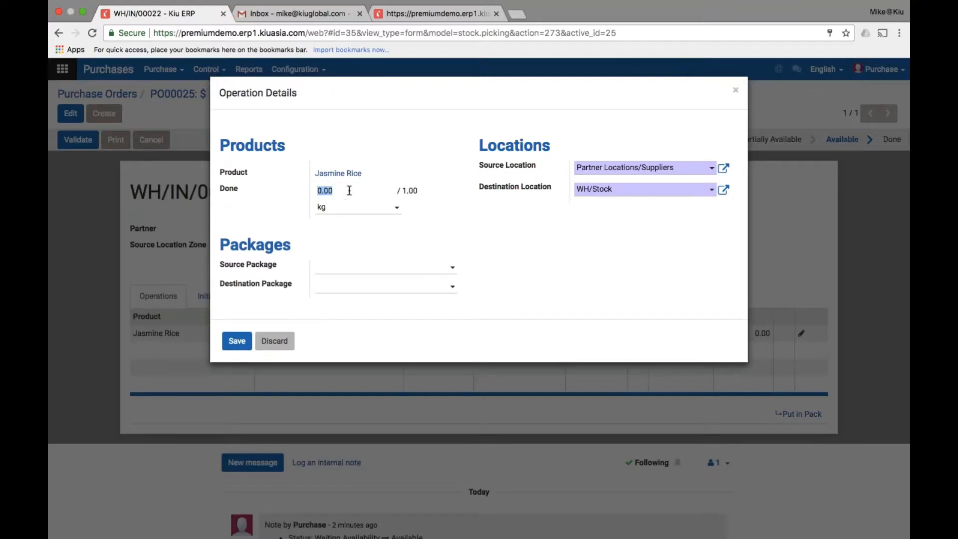
type("1")
key("Tab")
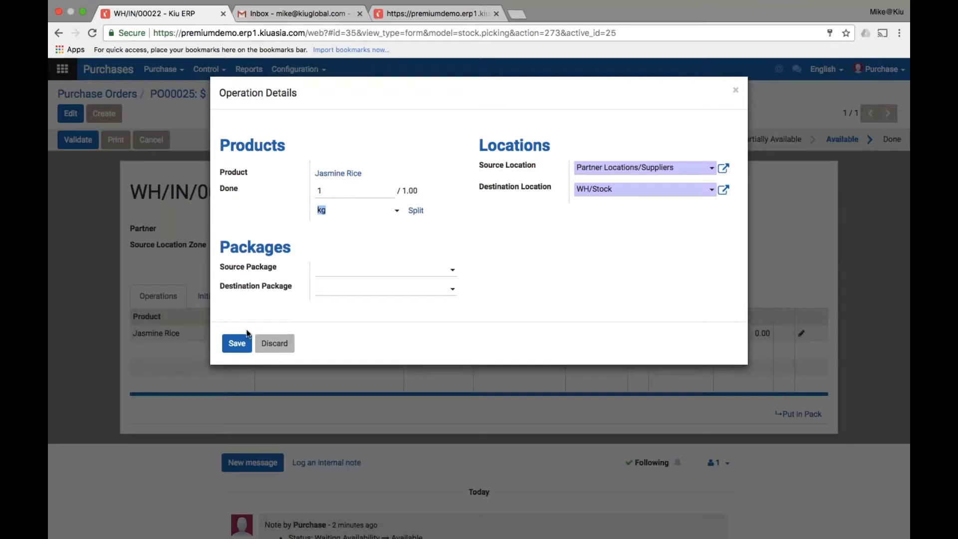
left_click(235, 347)
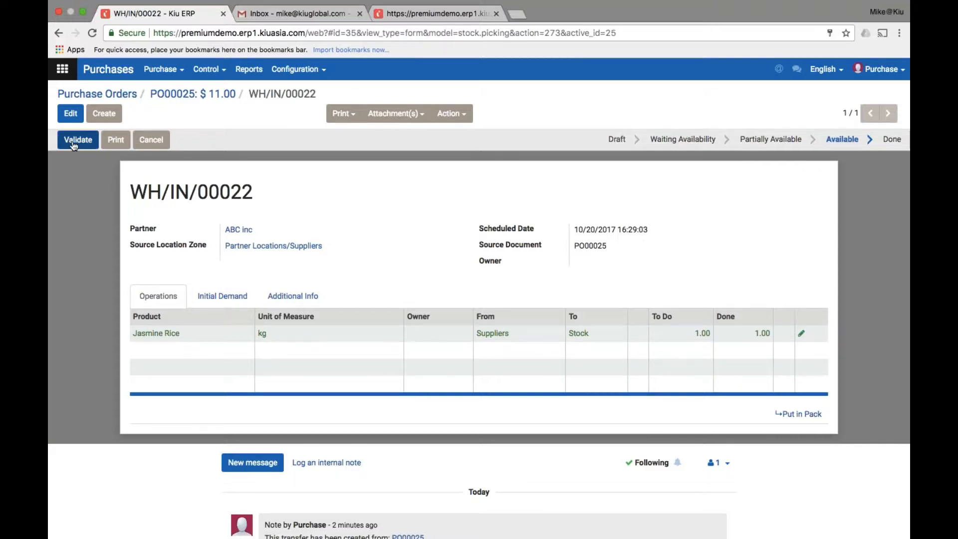
left_click(74, 142)
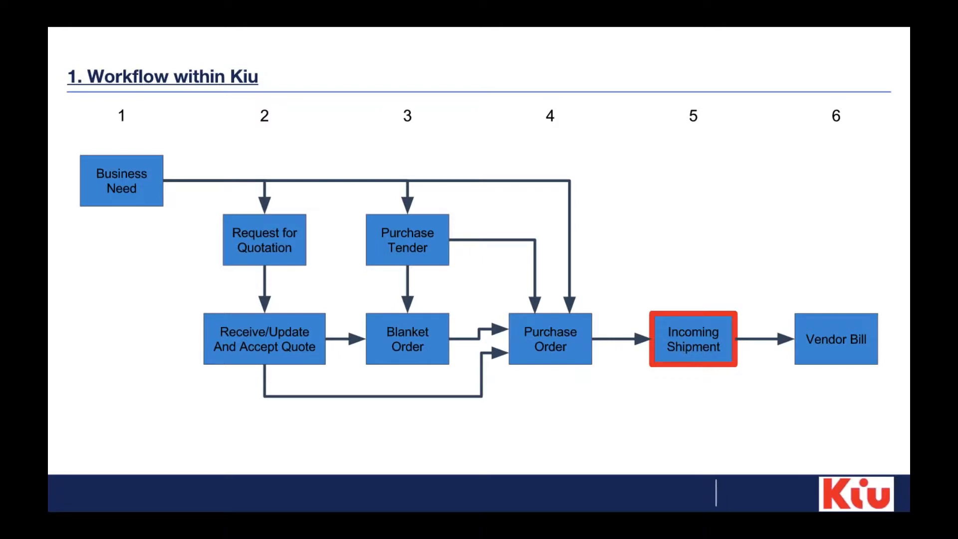
key("Right")
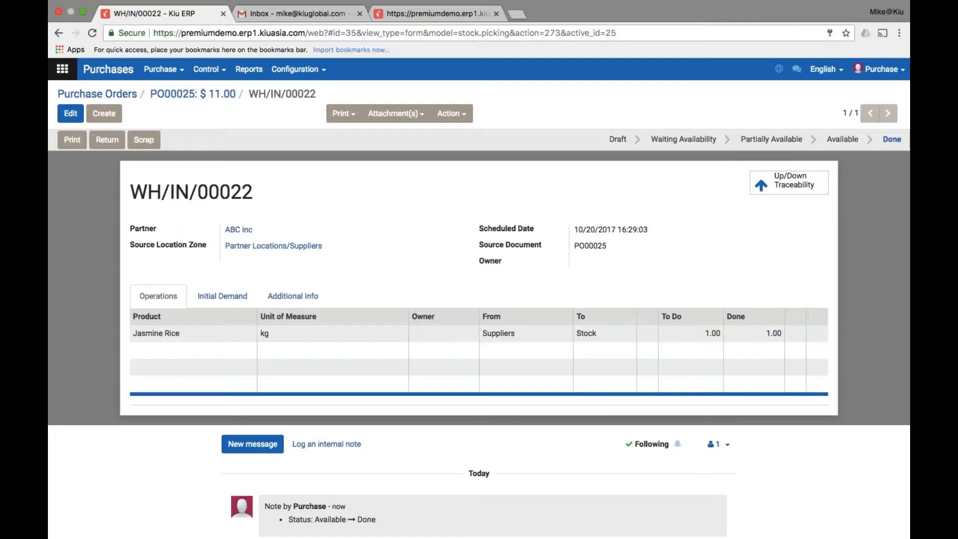
Return to PO00025 and open its Vendor Bills list, which is empty
left_click(181, 97)
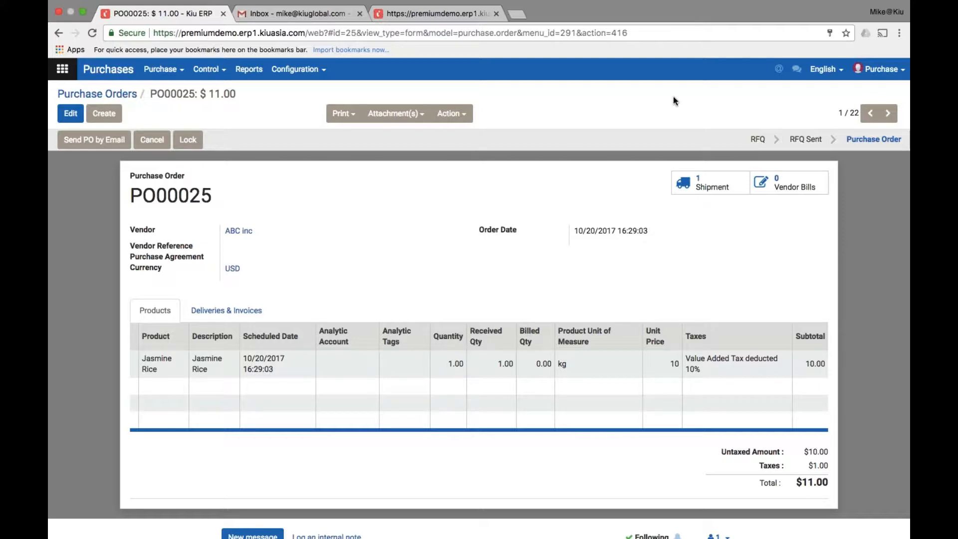
left_click(788, 188)
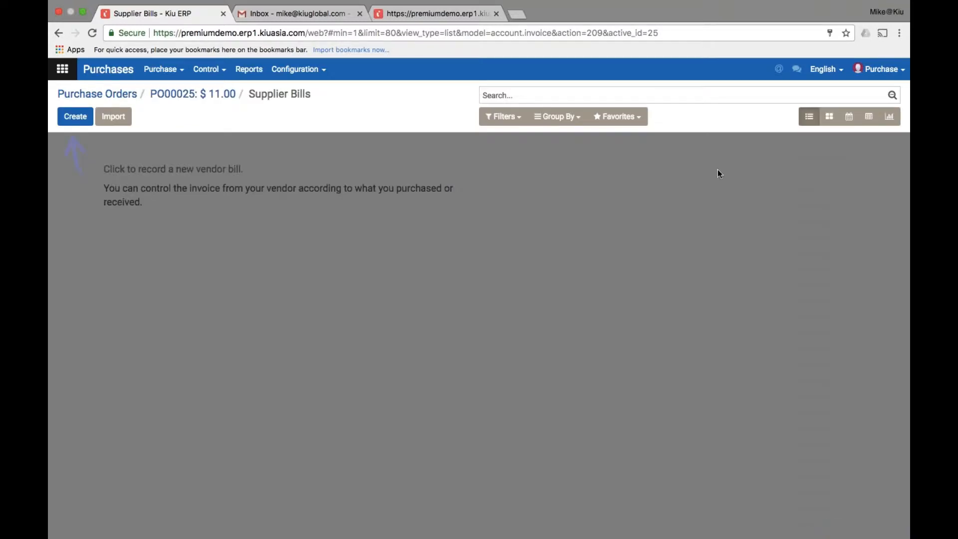
Create and save a draft bill from PO00025: 1 kg Jasmine Rice, $10.00 plus $1.00 tax
left_click(75, 117)
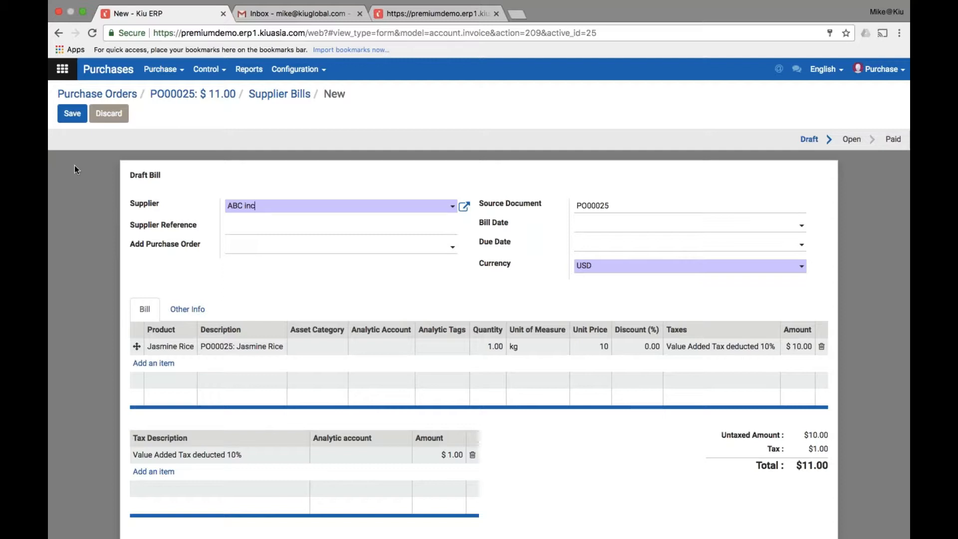
scroll(164, 225, "up", 1)
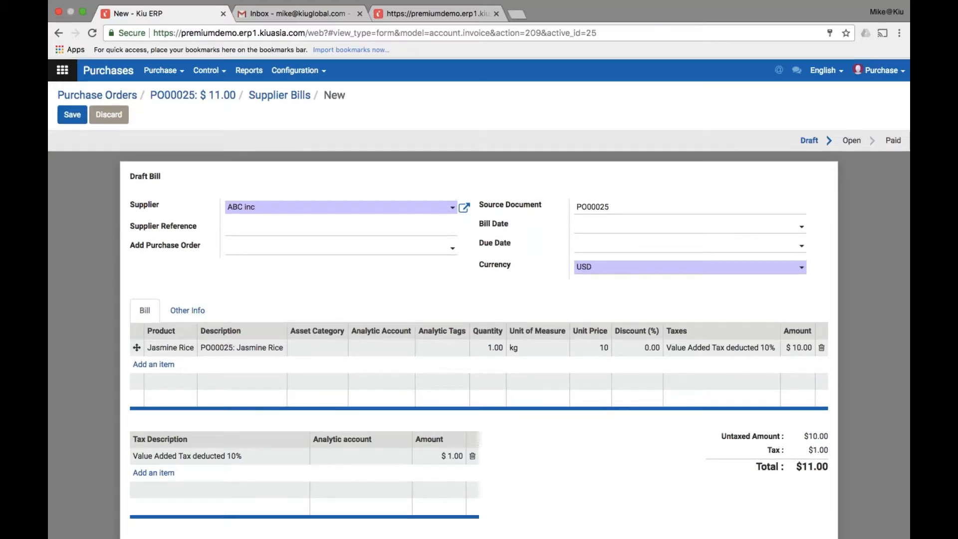
scroll(164, 225, "down", 1)
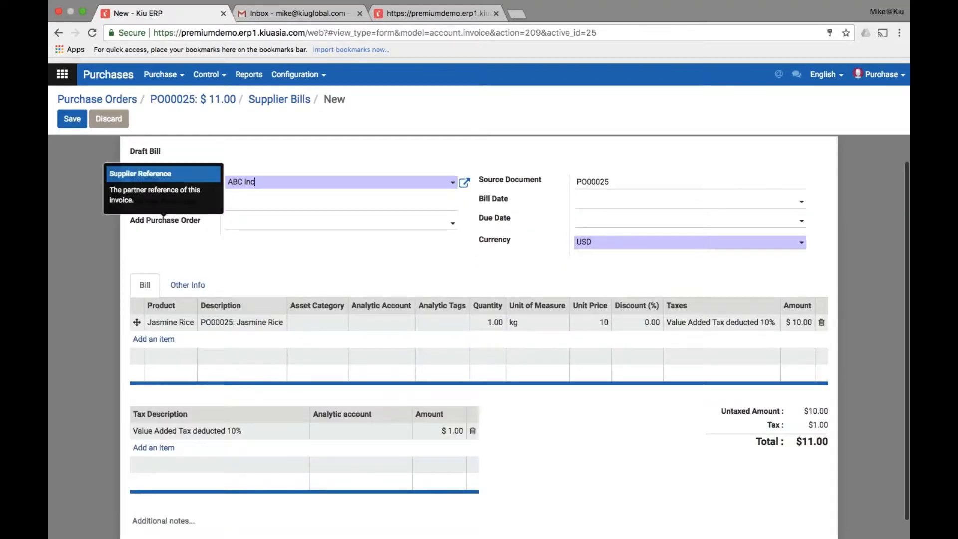
scroll(164, 225, "up", 2)
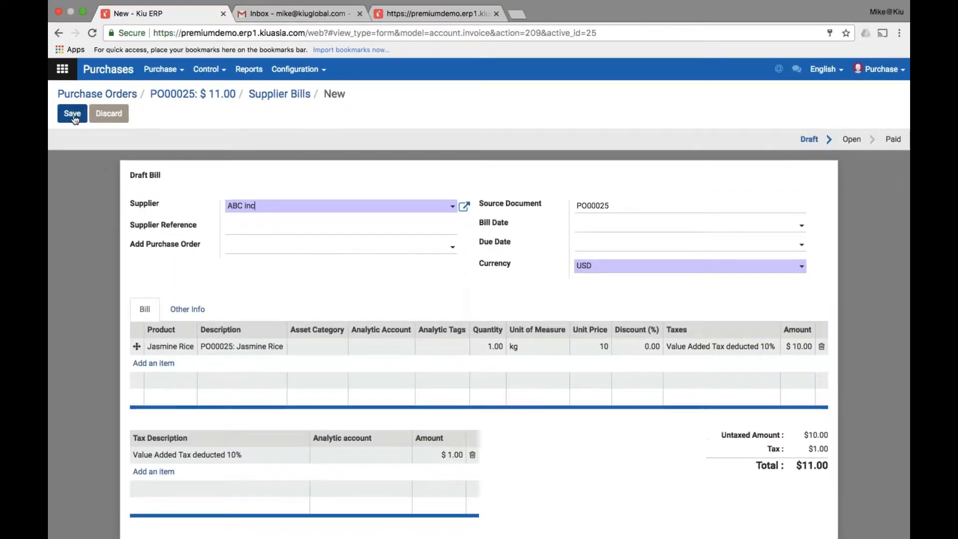
left_click(72, 114)
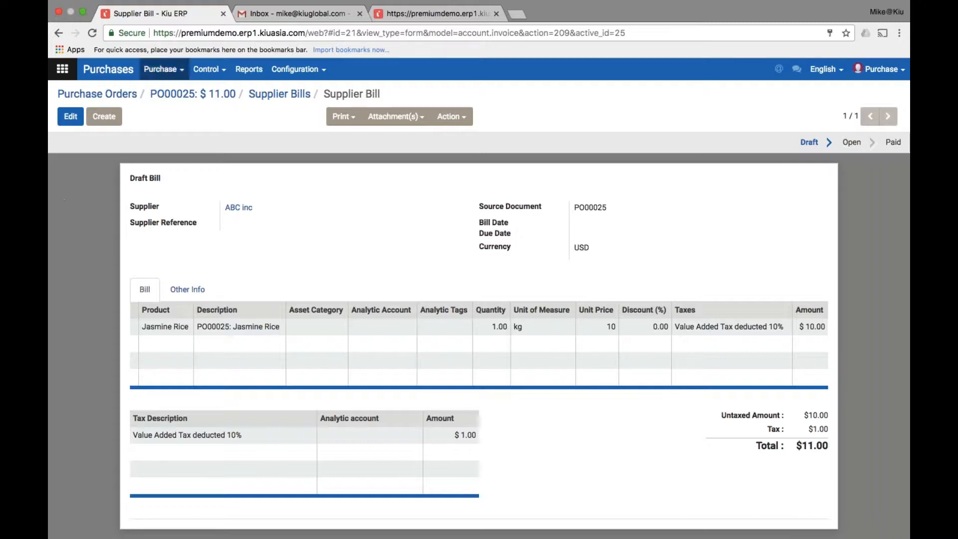
Open Purchase Analysis and add the Products Value and Days to Validate measures to the pivot
left_click(258, 75)
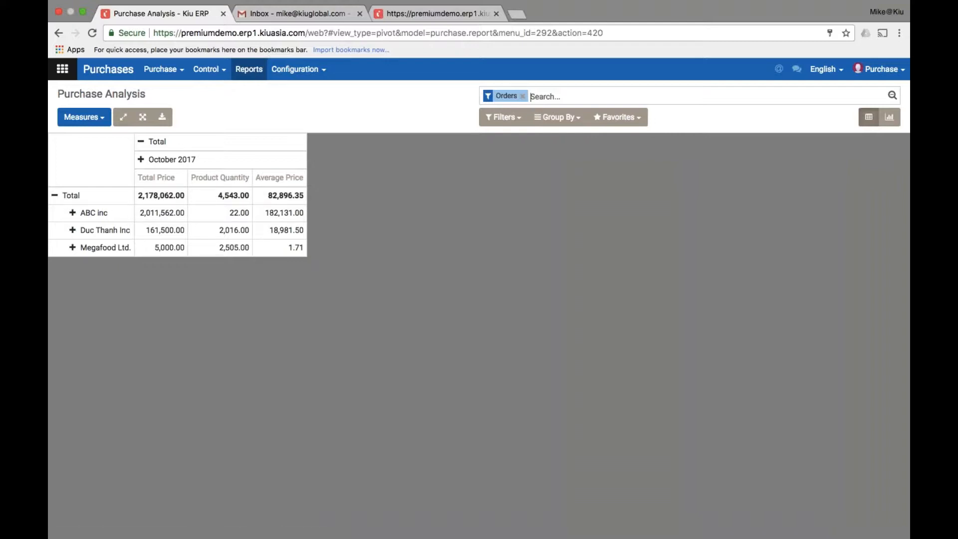
left_click(105, 117)
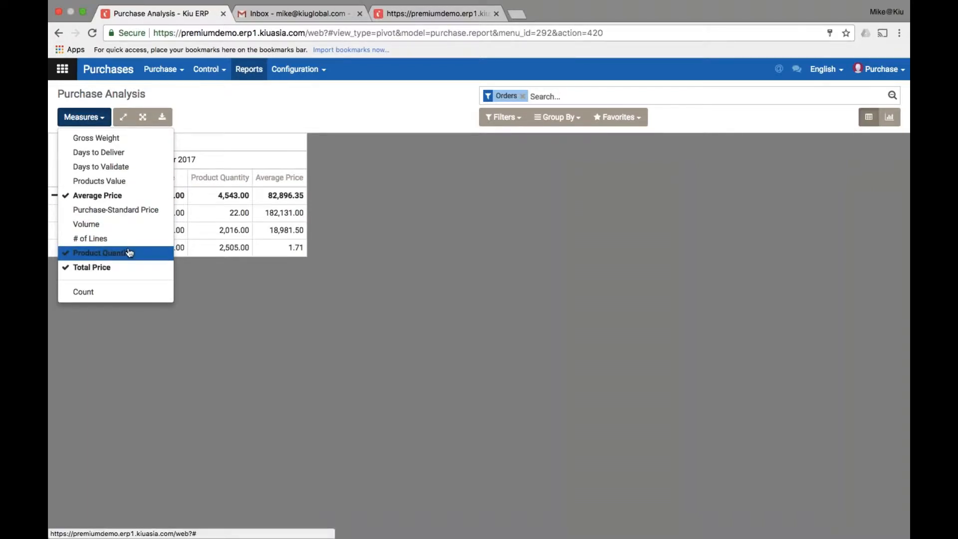
left_click(139, 182)
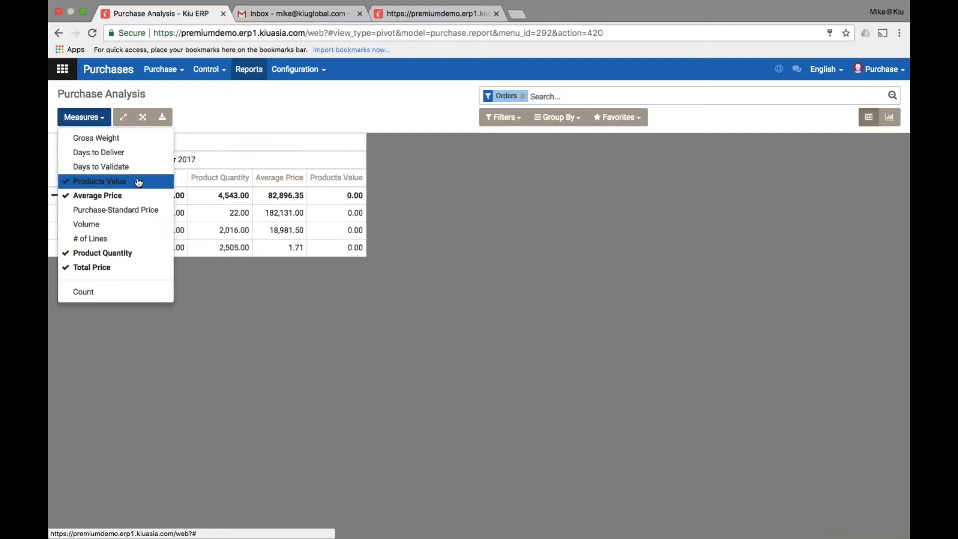
left_click(137, 168)
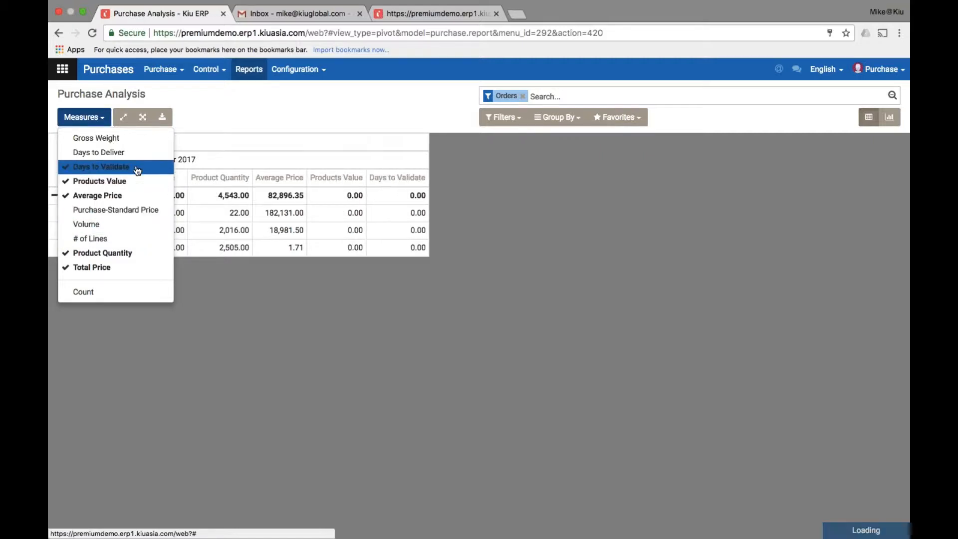
left_click(486, 304)
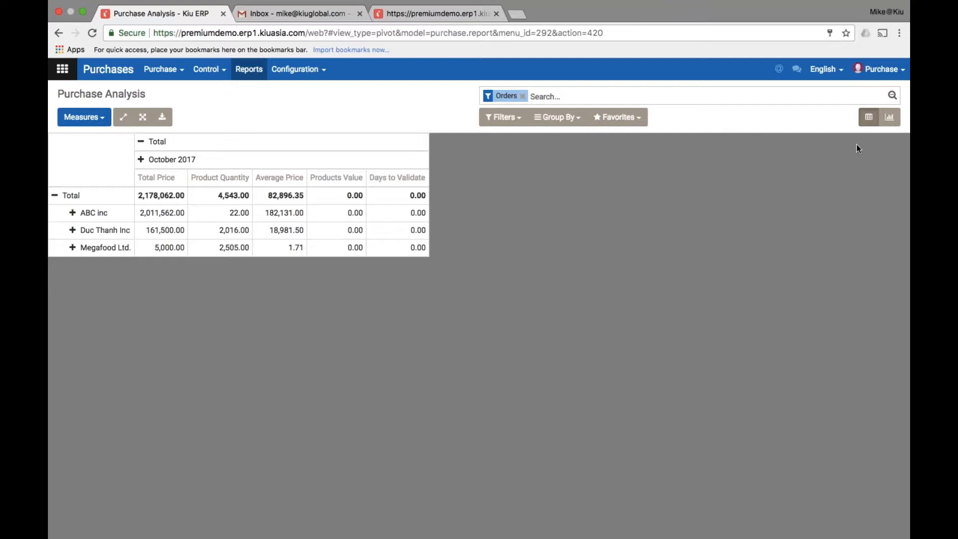
Show the report as a bar graph, trying Gross Weight and Standard Price, ending on Total Price
left_click(889, 117)
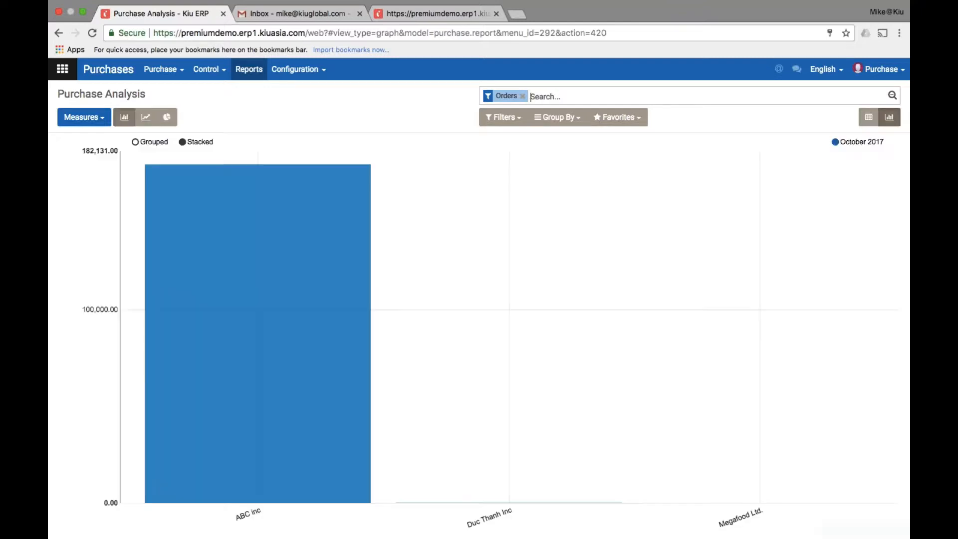
left_click(102, 120)
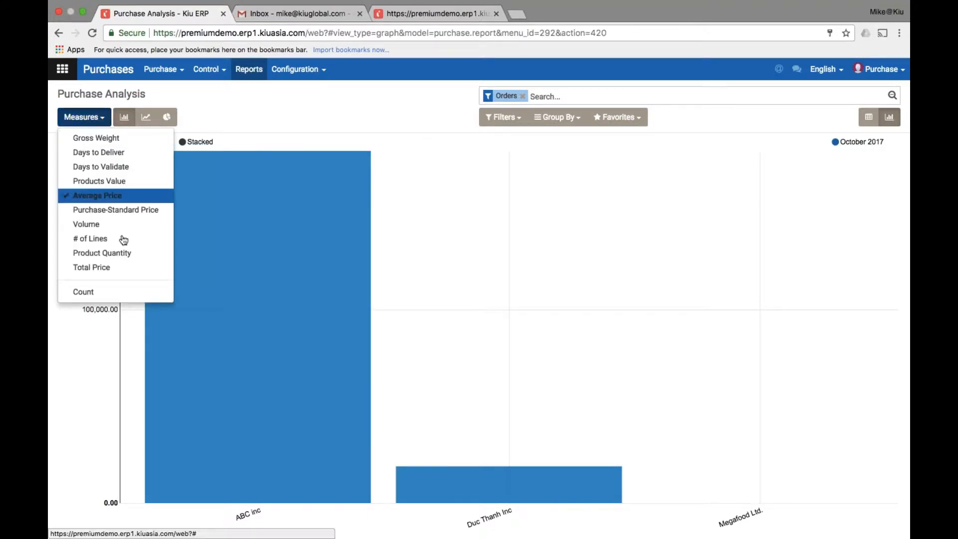
left_click(119, 270)
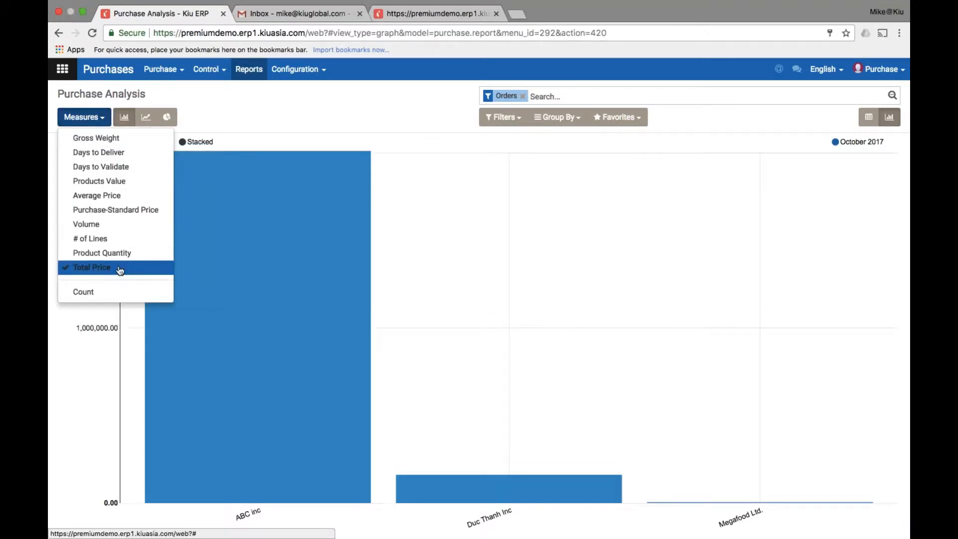
left_click(230, 181)
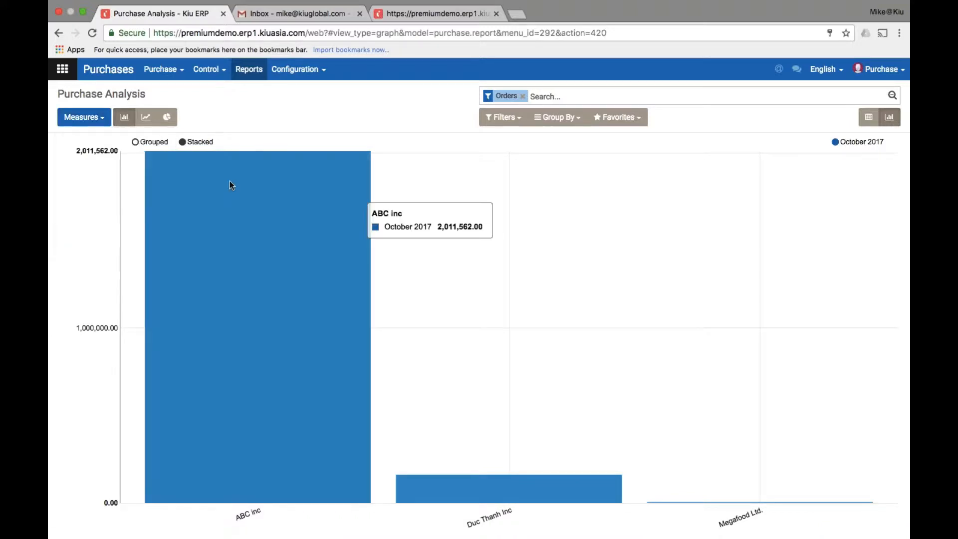
left_click(84, 117)
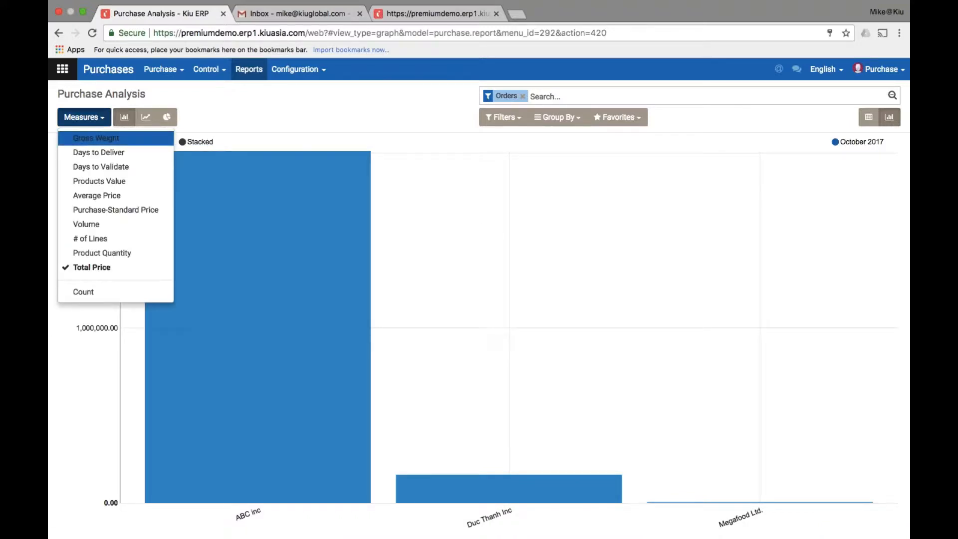
left_click(95, 138)
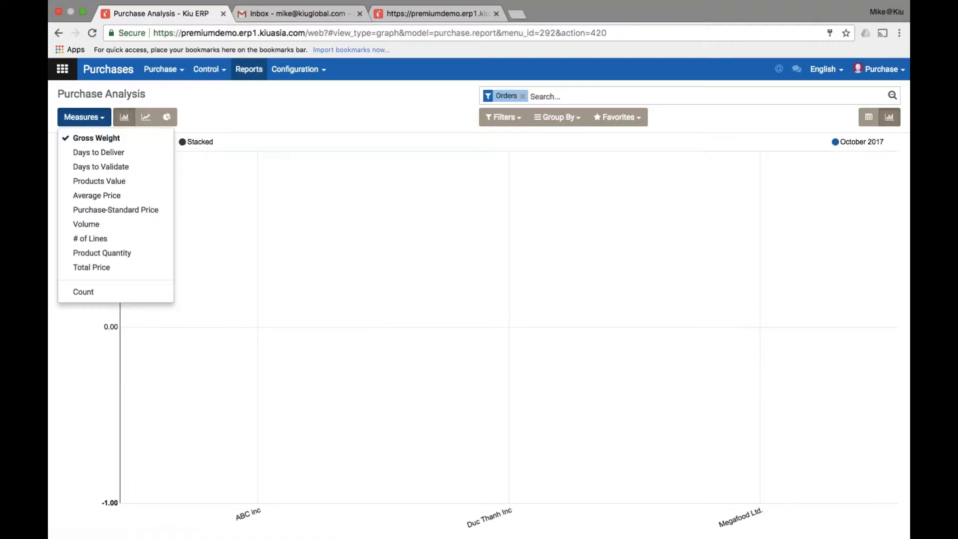
left_click(230, 180)
left_click(84, 116)
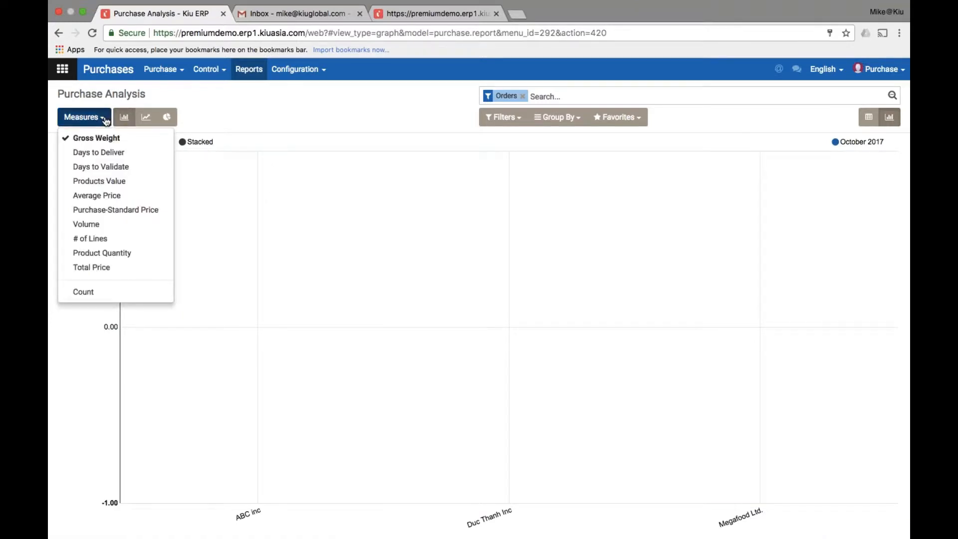
left_click(123, 212)
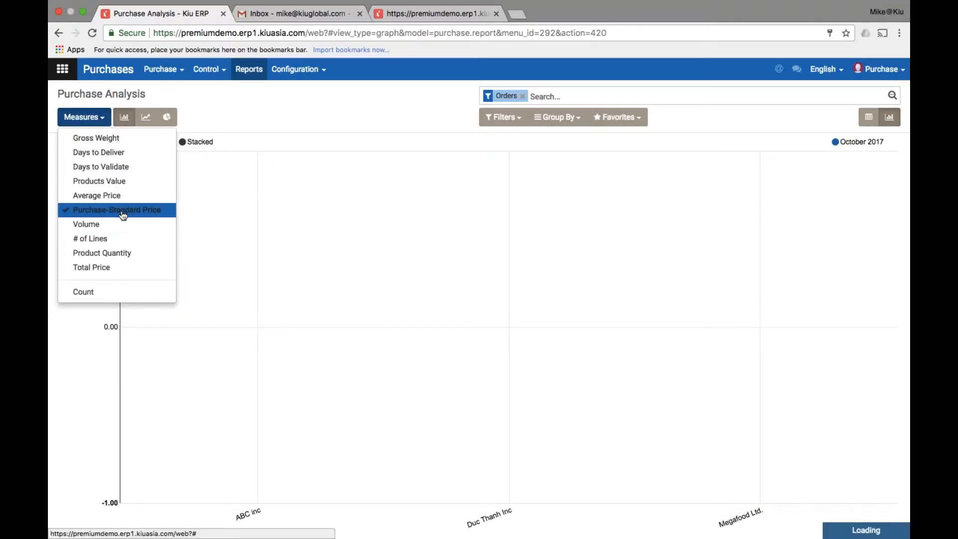
left_click(159, 267)
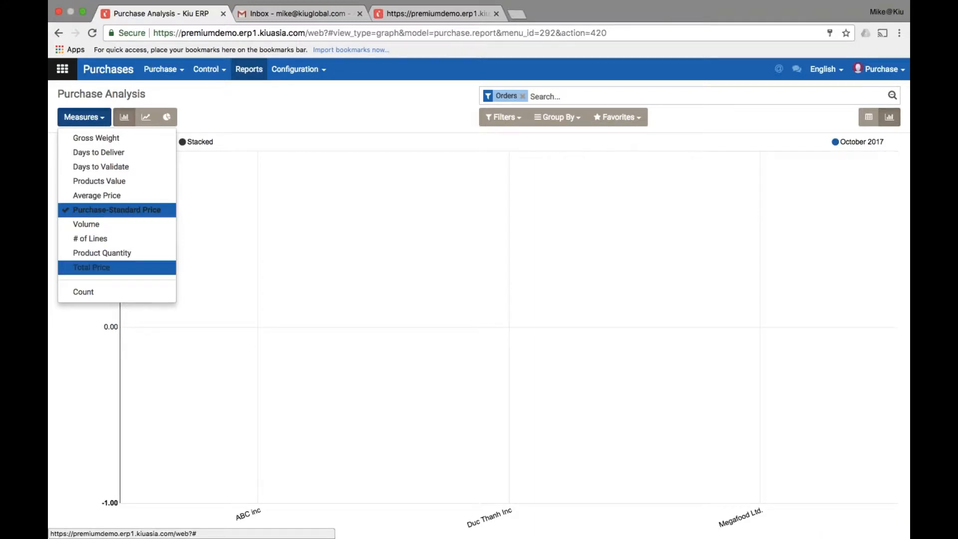
left_click(652, 294)
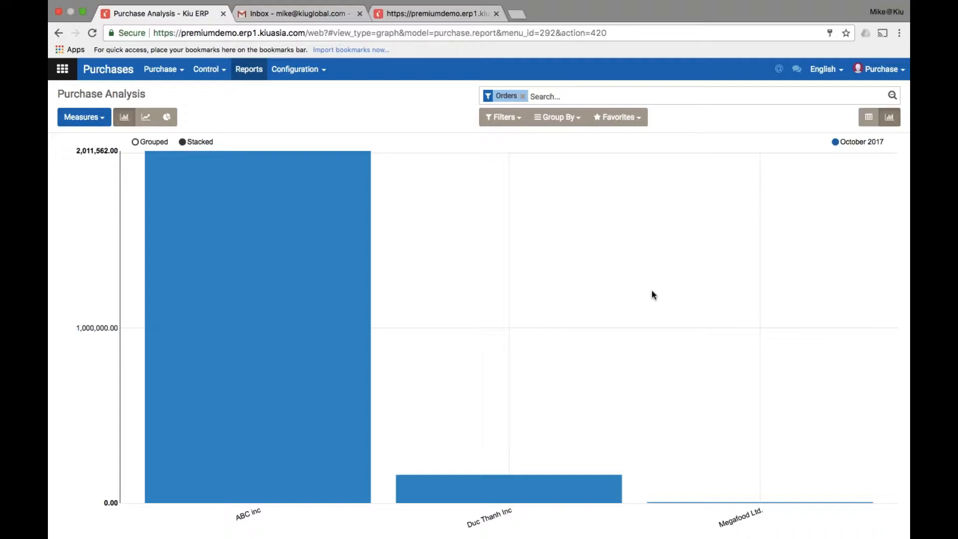
Switch to the slideshow and advance past the Accounting workflow step to the Review slide
key("ctrl+Left")
key("ctrl+Left")
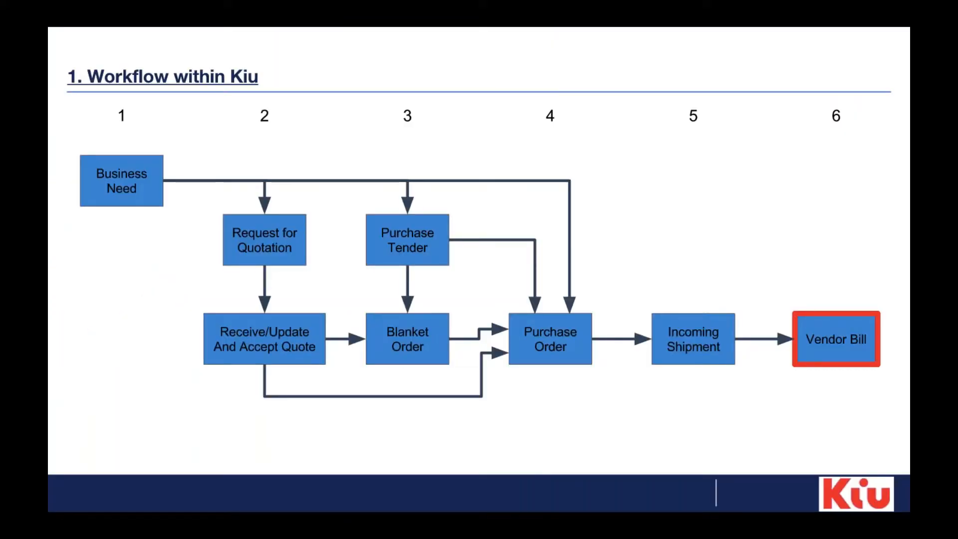
key("Right")
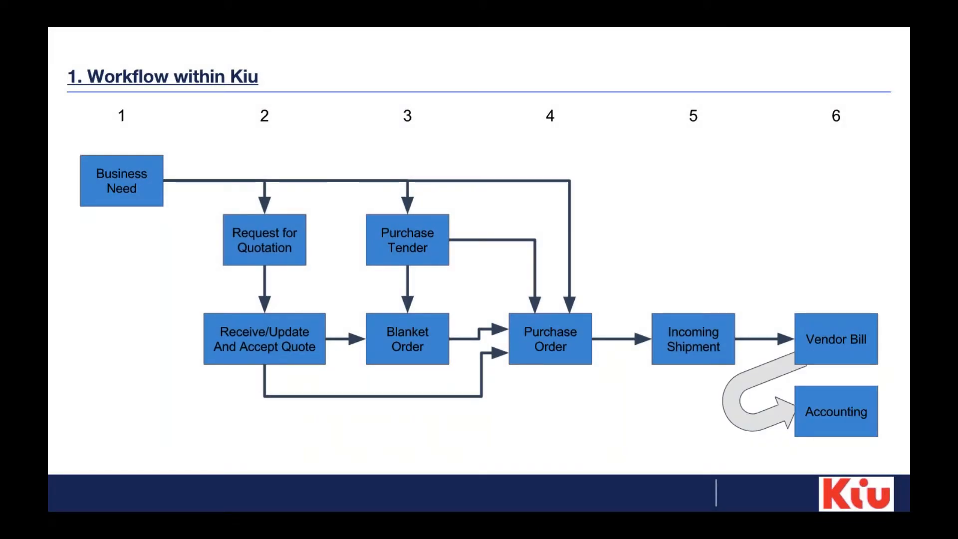
key("Right")
key("Right")
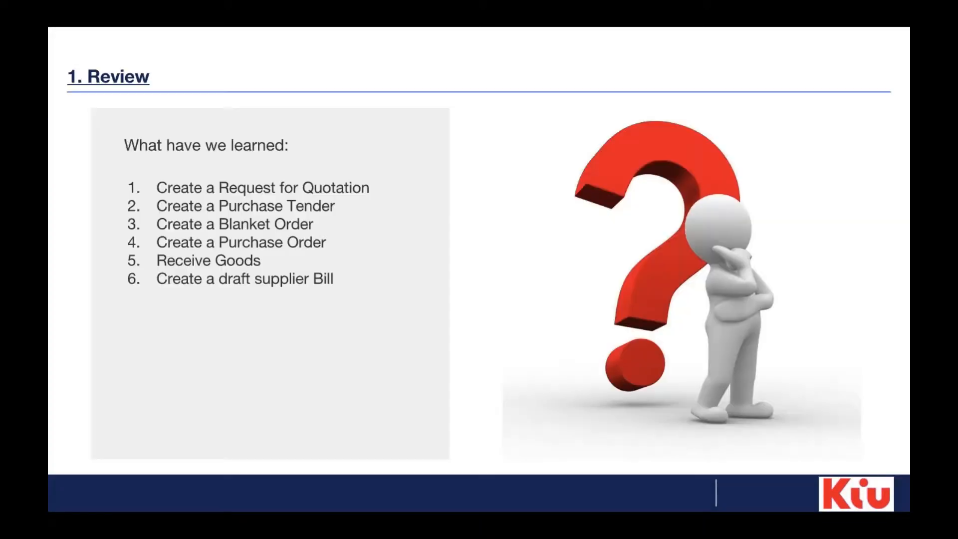
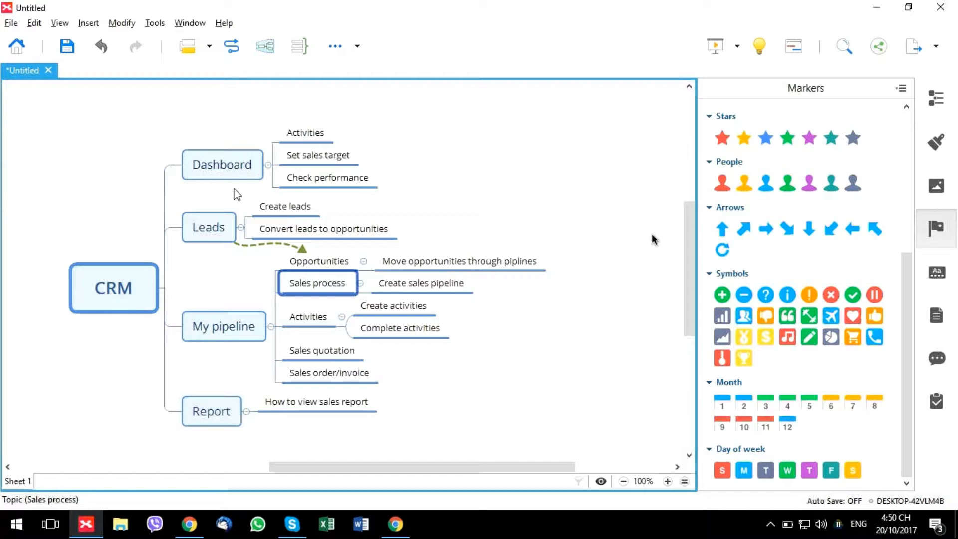
Collapse the Leads, My pipeline and Report branches in XMind, then return to Kiu ERP
left_click(243, 176)
left_click(241, 227)
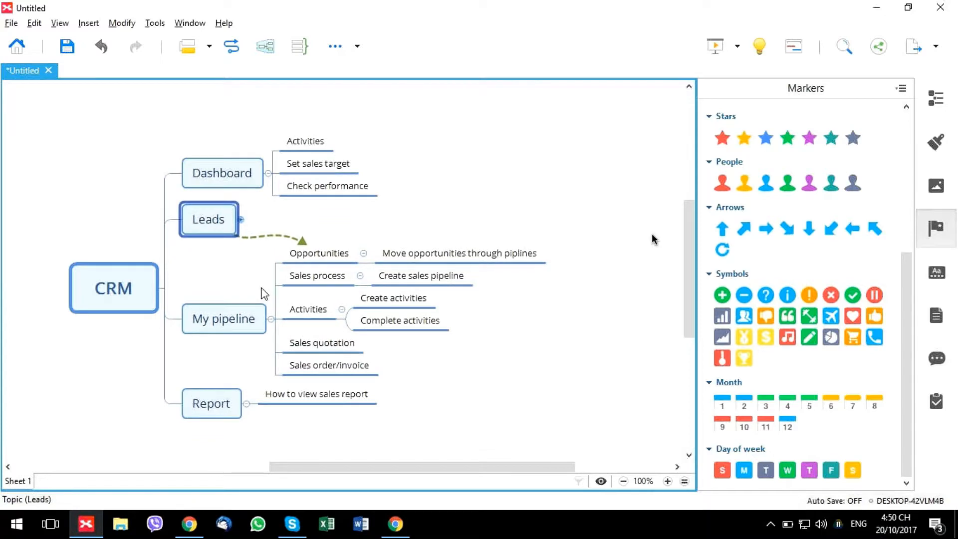
left_click(271, 319)
left_click(246, 350)
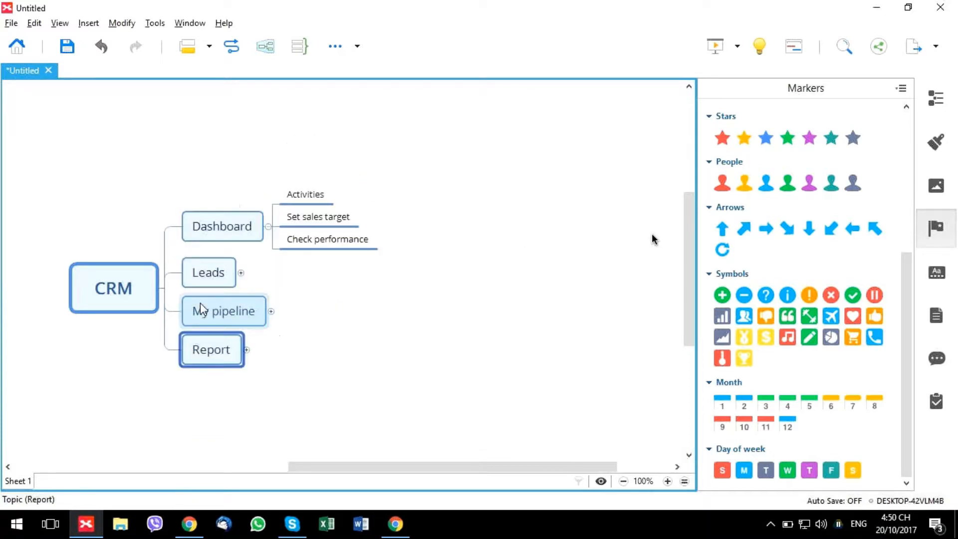
key("alt+Tab")
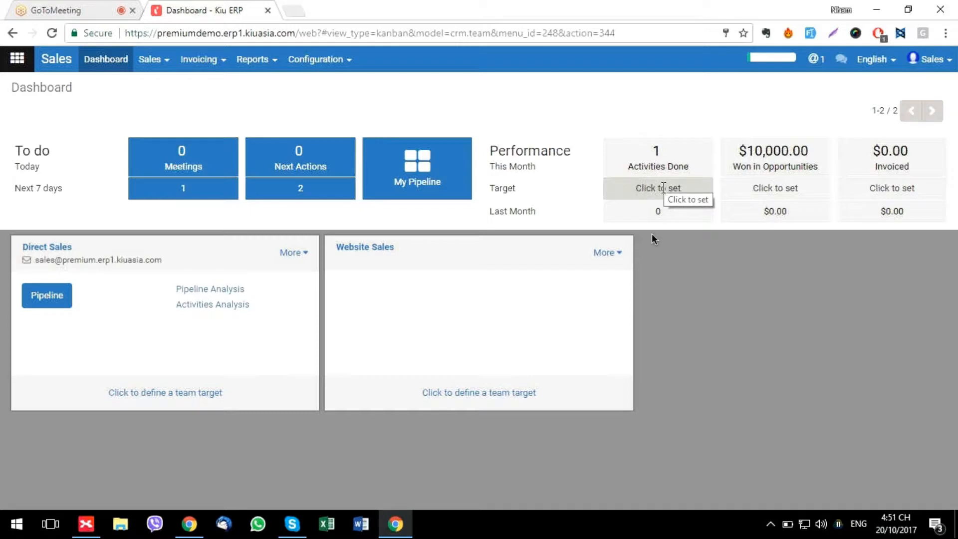
Set the dashboard targets to 100 activities done, 50000 won and 30000 invoiced
left_click(663, 187)
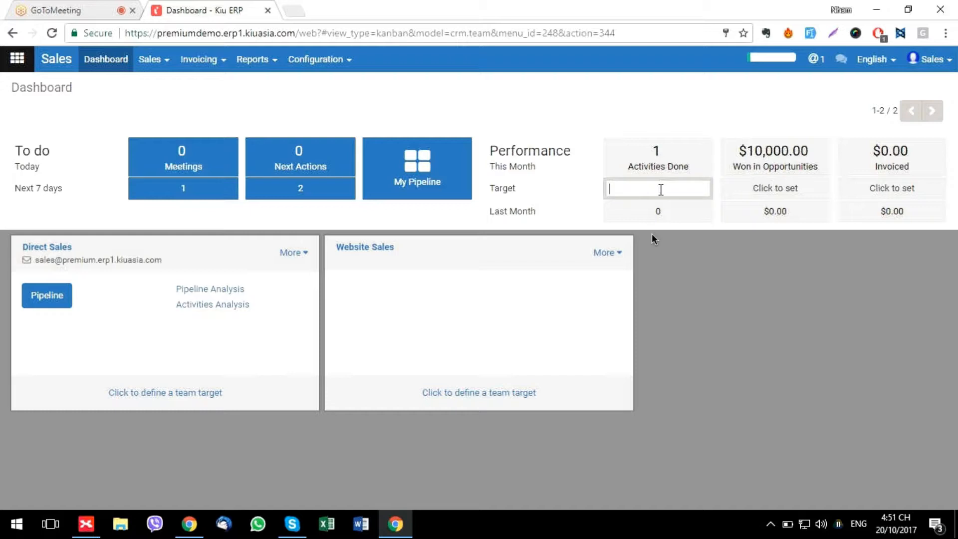
type("100")
key("Return")
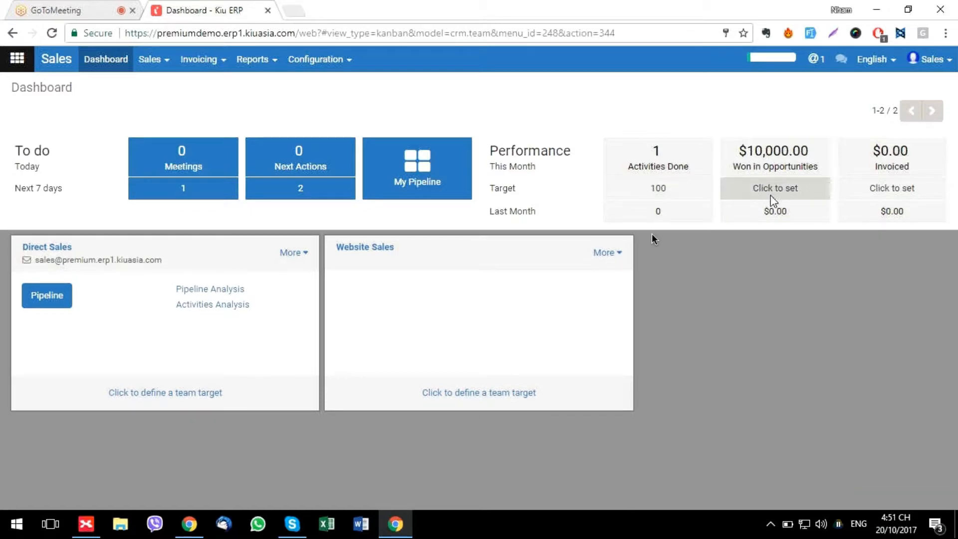
left_click(777, 190)
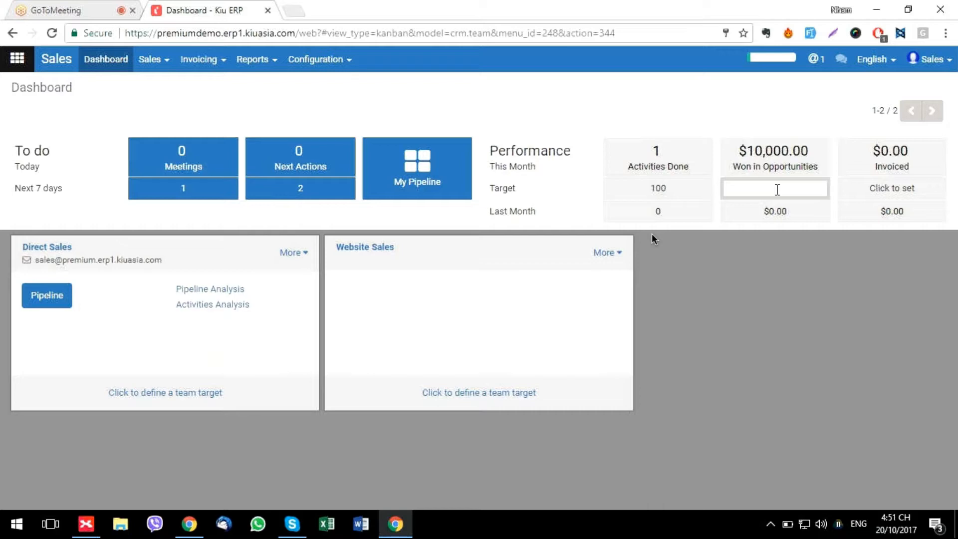
type("50000")
key("Return")
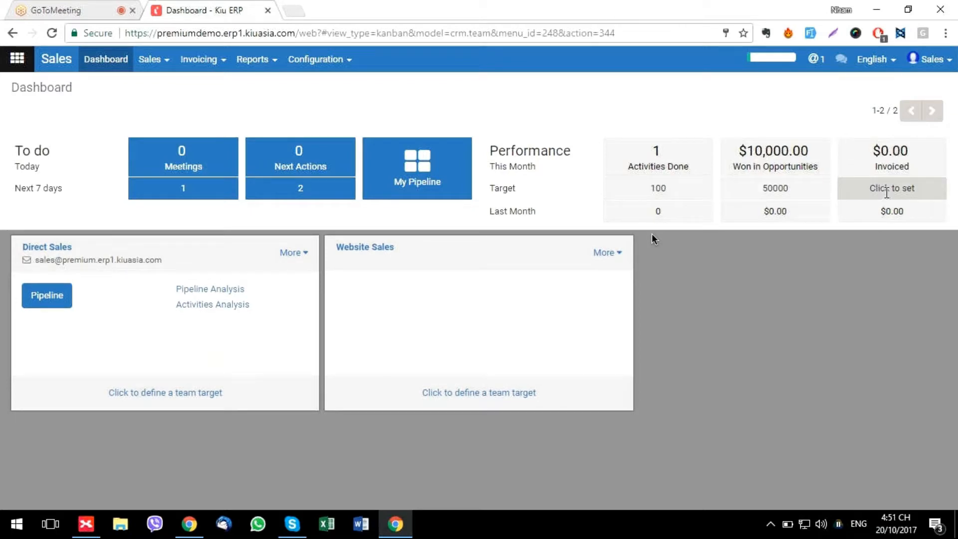
left_click(886, 190)
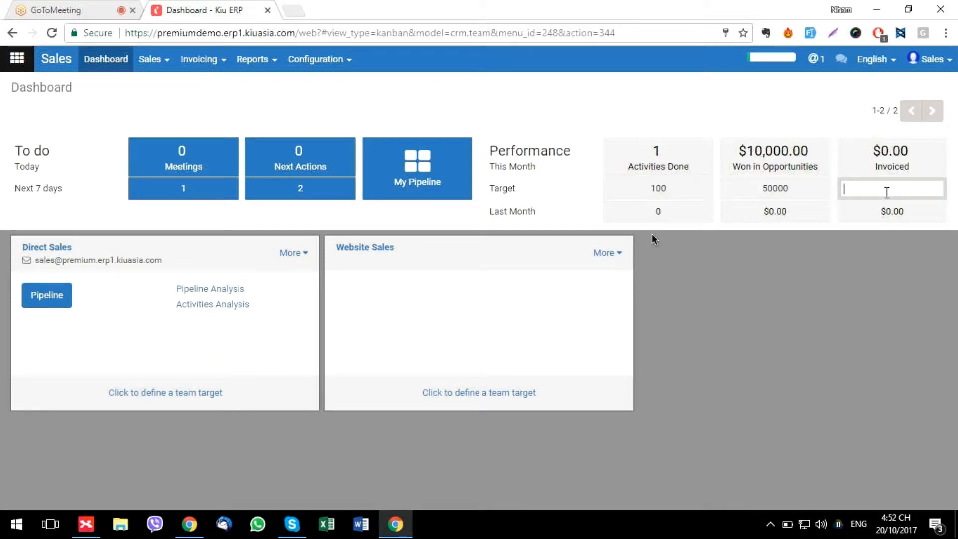
type("30000")
left_click(715, 258)
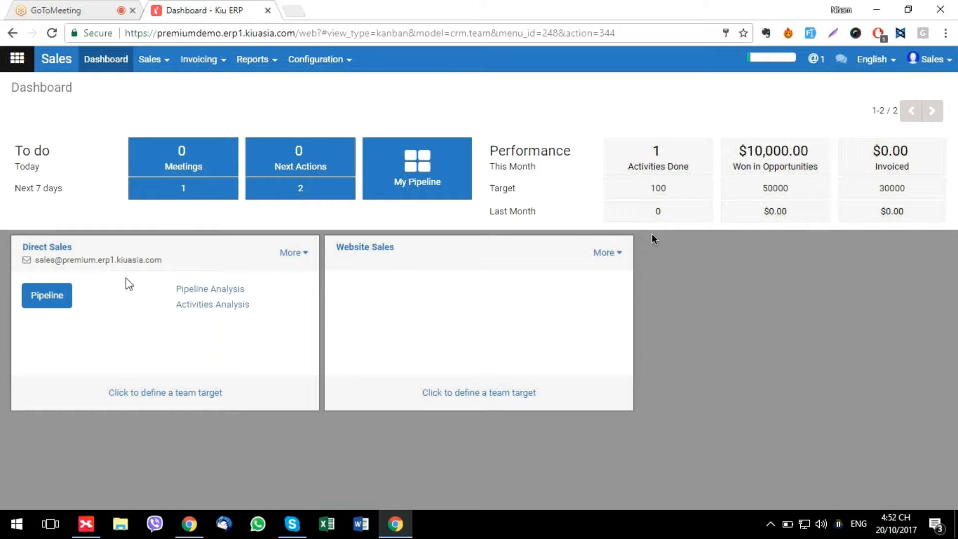
left_click(171, 394)
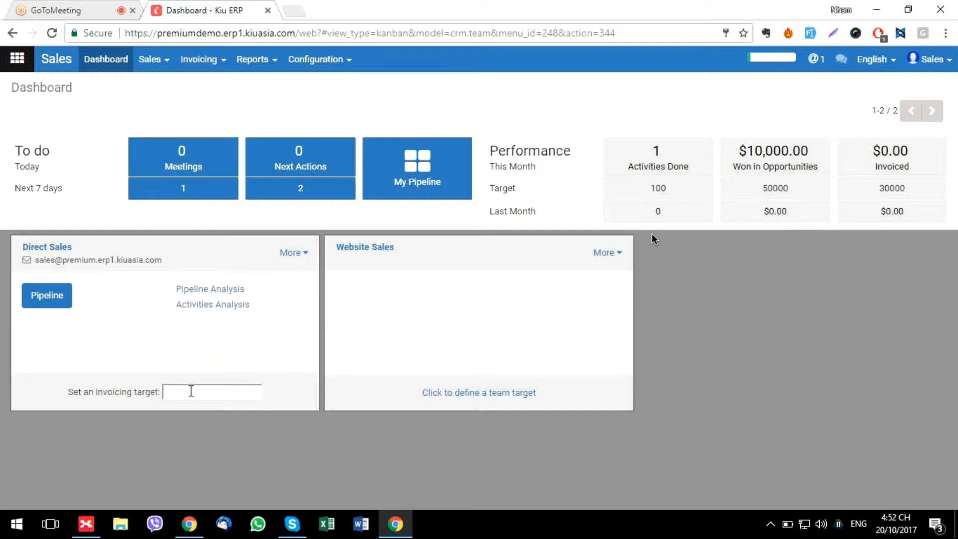
Give the Direct Sales and Website Sales teams each a 25000 invoicing target
type("25000")
left_click(238, 467)
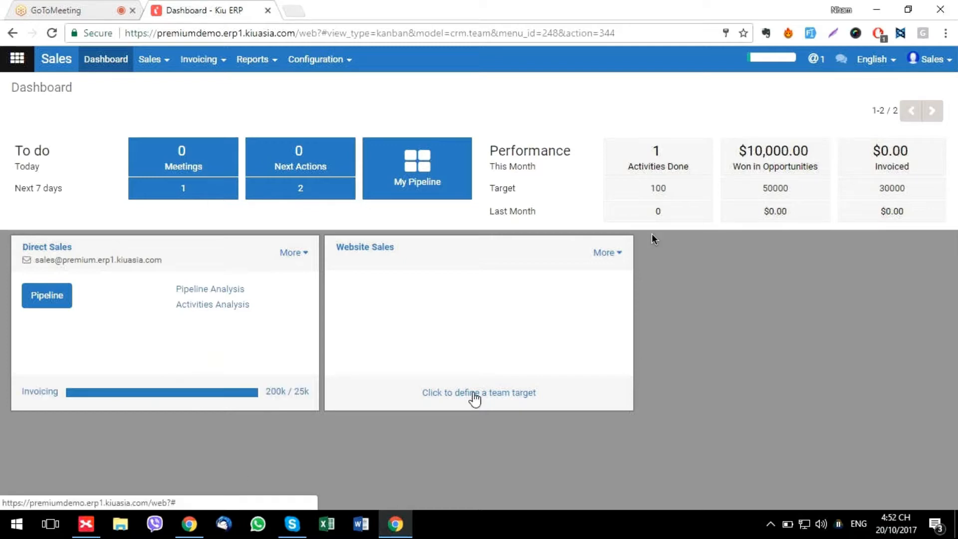
left_click(473, 393)
type("2500")
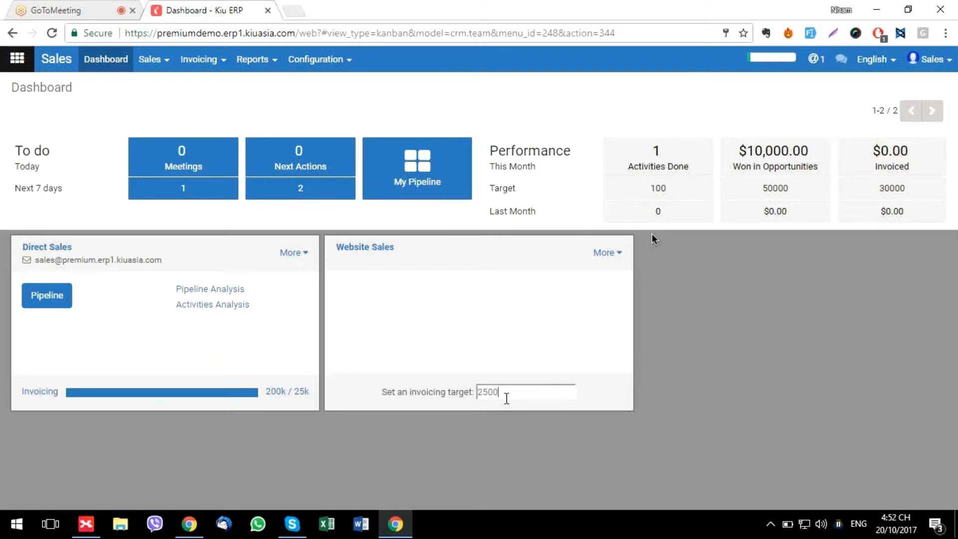
type("0")
left_click(724, 399)
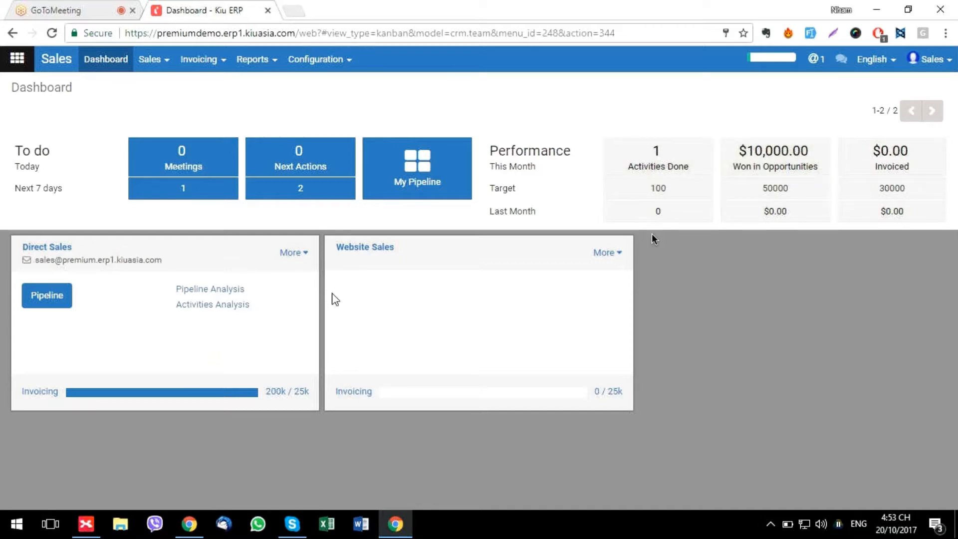
key("alt+Tab")
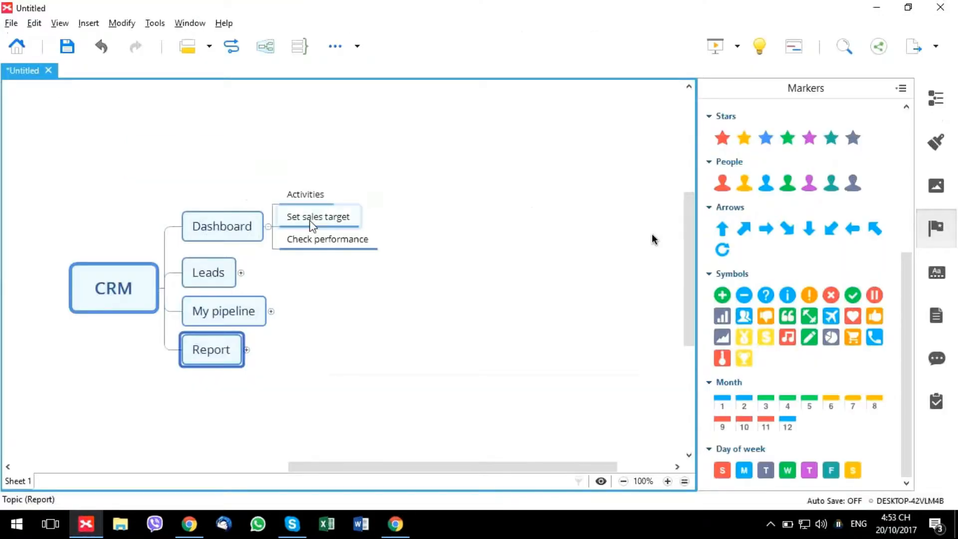
left_click(214, 275)
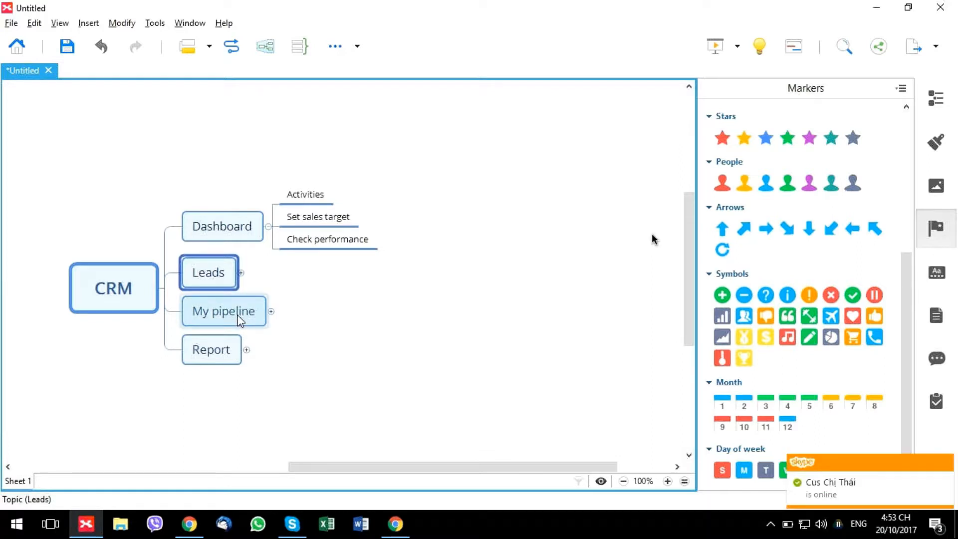
key("alt+Tab")
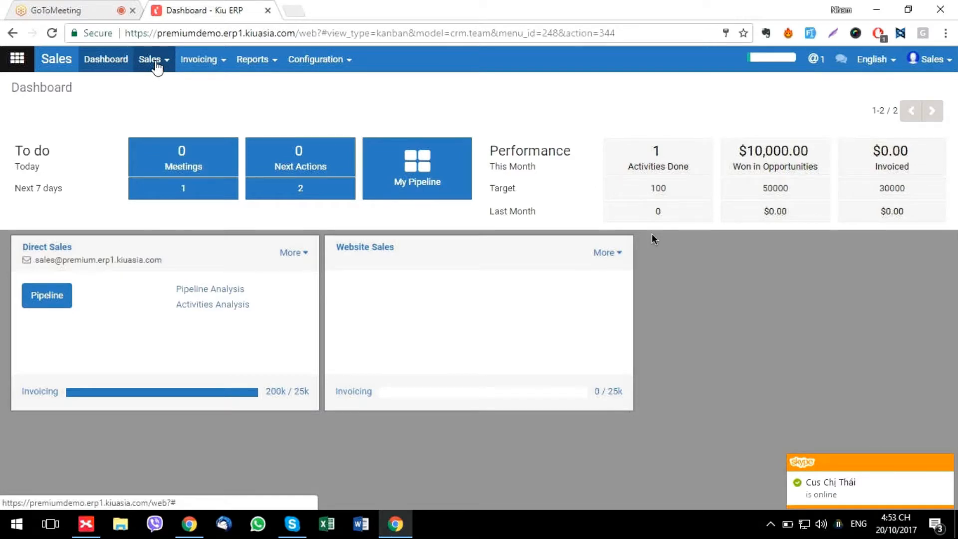
Go to Sales > Lead and start a new lead record
left_click(156, 63)
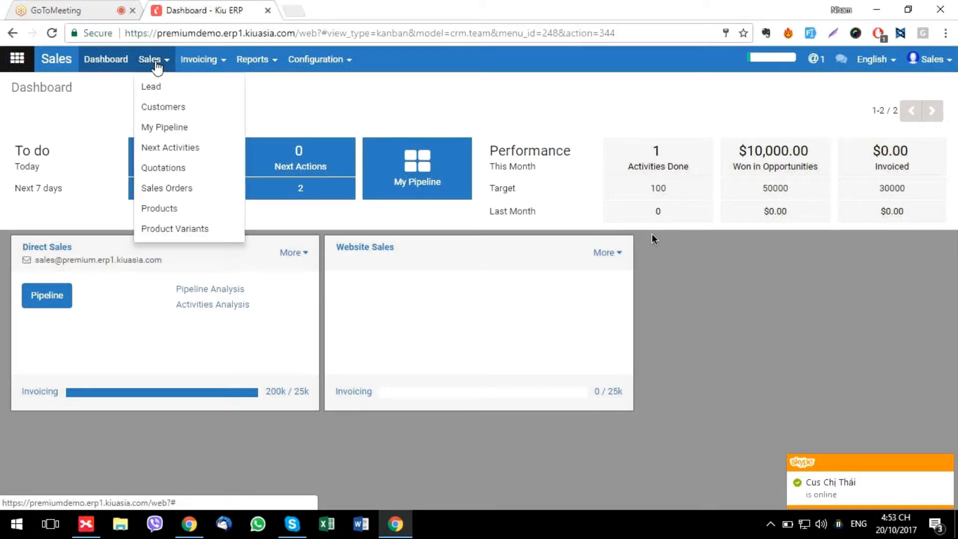
left_click(154, 88)
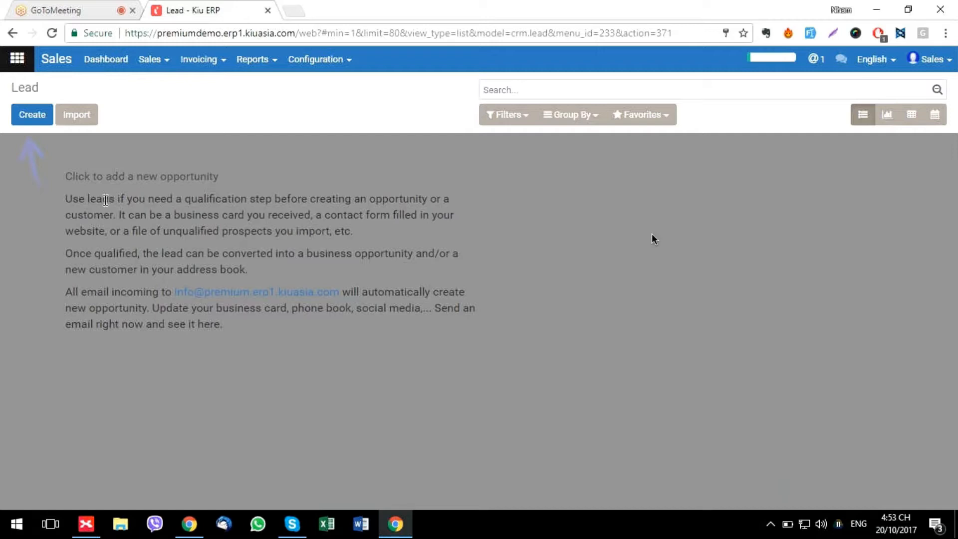
left_click(34, 121)
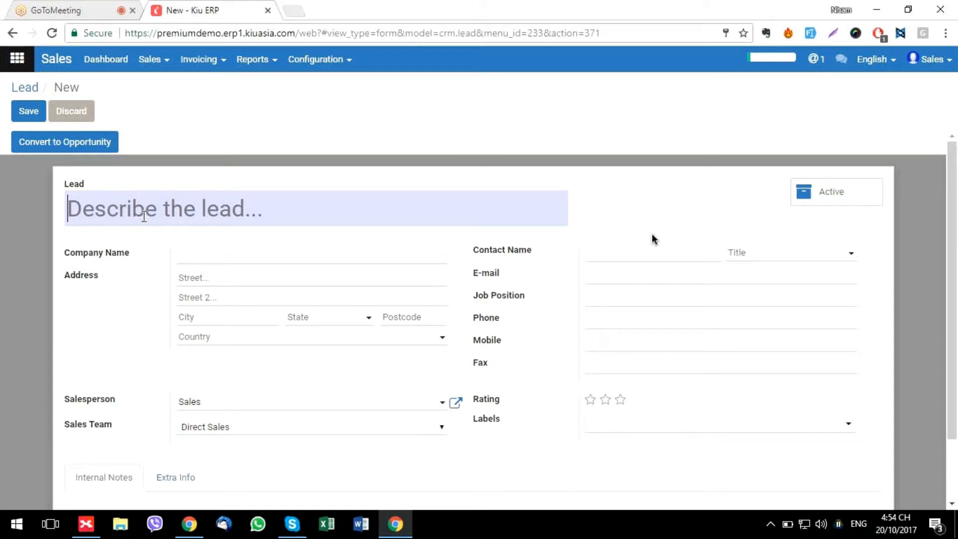
type("New website des")
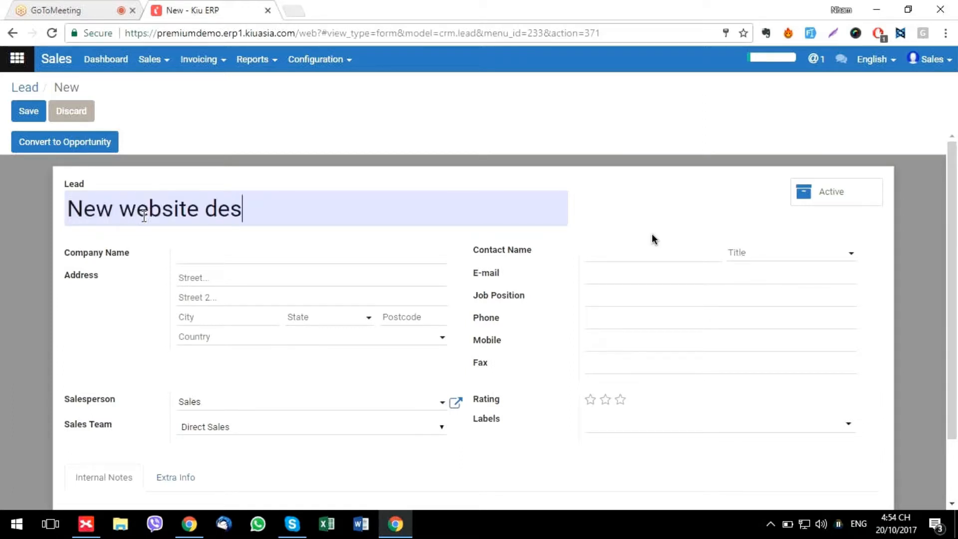
type("ign")
left_click(199, 260)
type("Comp")
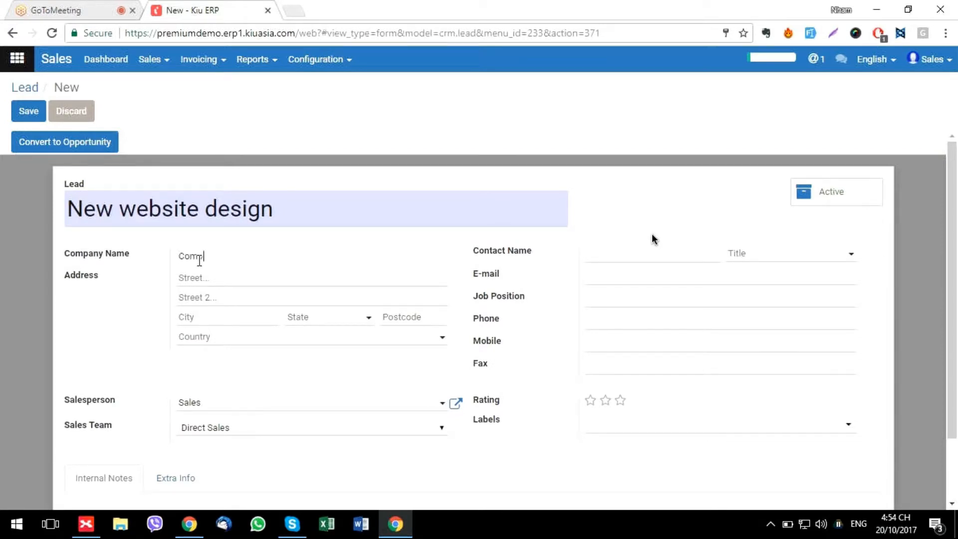
type("any A")
left_click(224, 279)
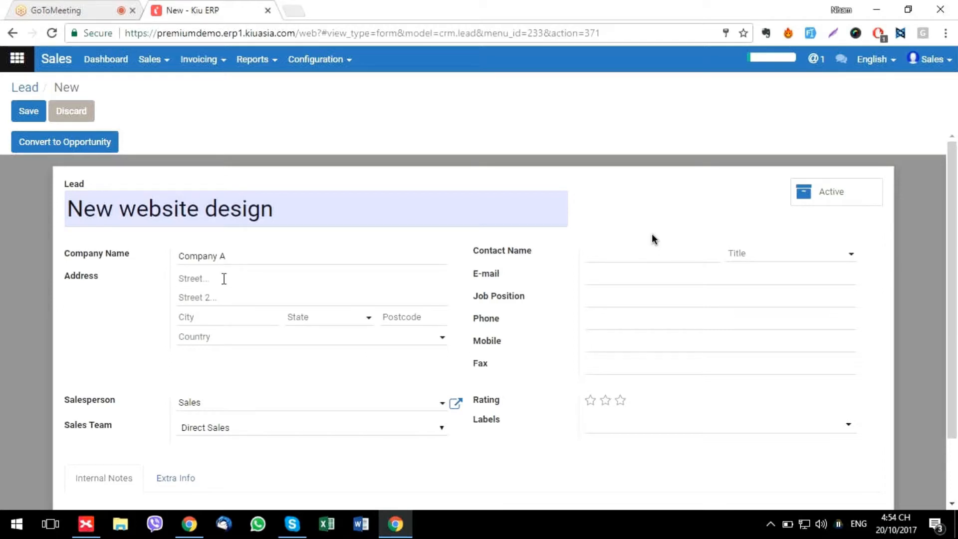
left_click(228, 321)
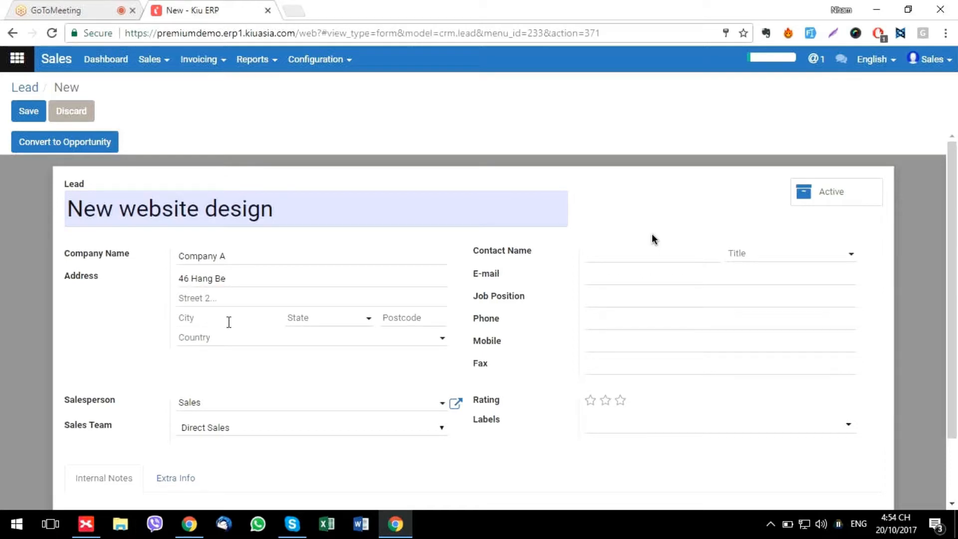
type("Hanoi")
key("Tab")
key("Tab")
key("Tab")
type("Vie")
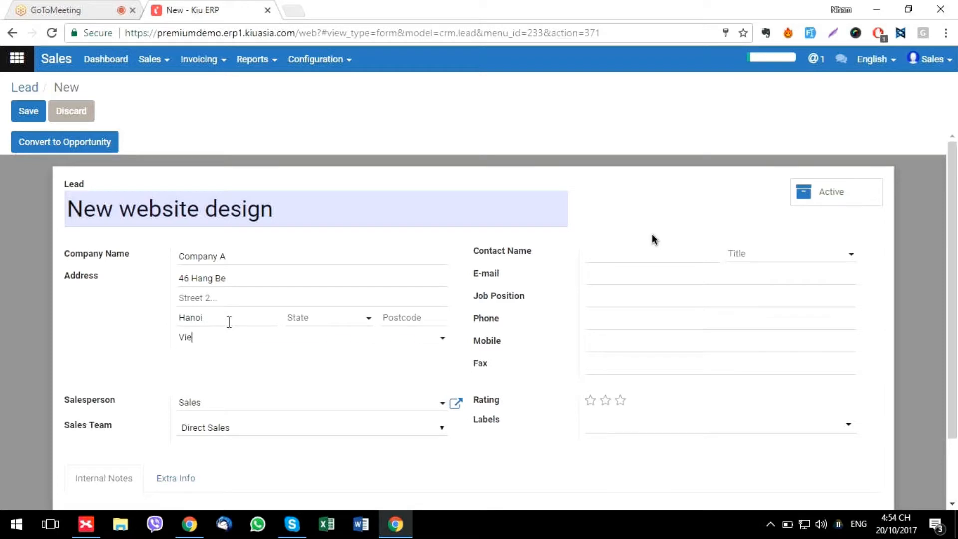
type("t")
key("Down")
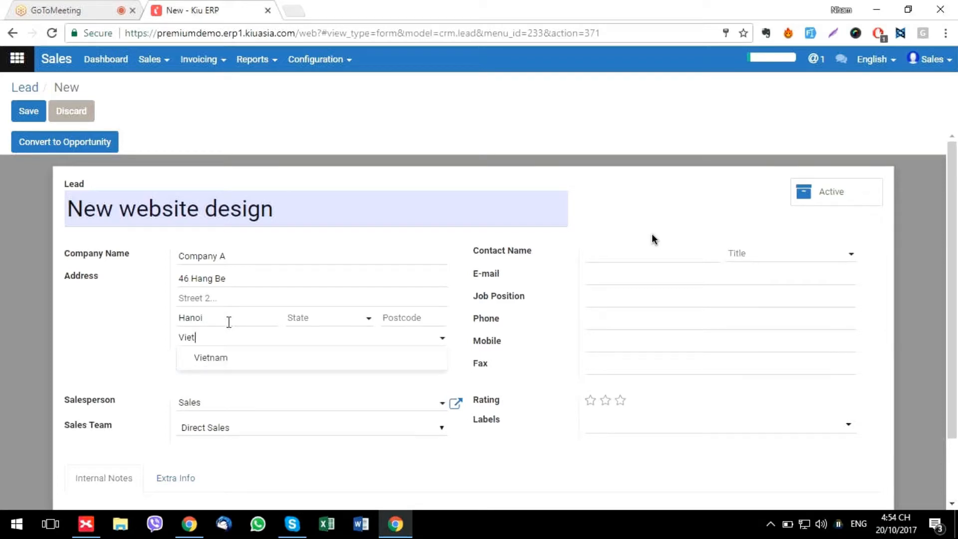
key("Return")
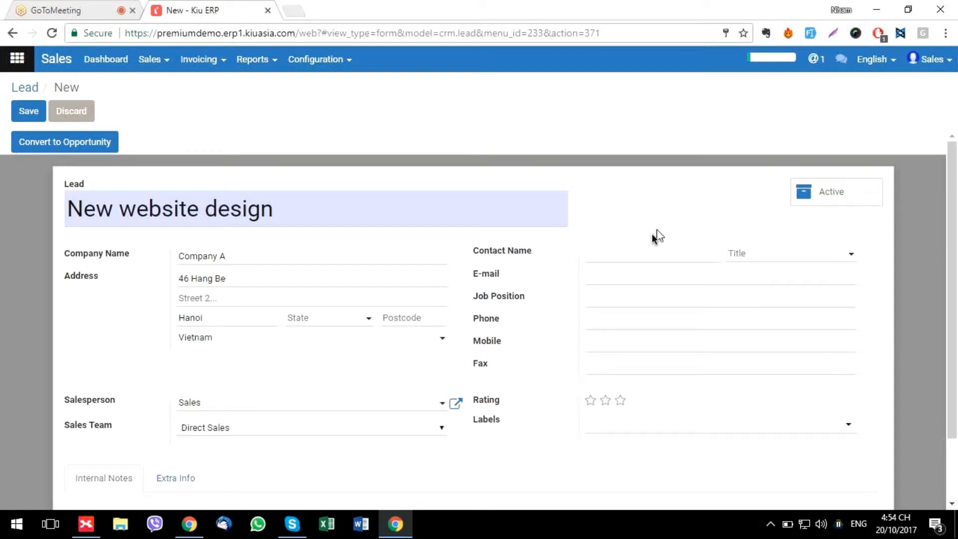
Keep the default salesperson and the Direct Sales team on the lead
left_click(303, 406)
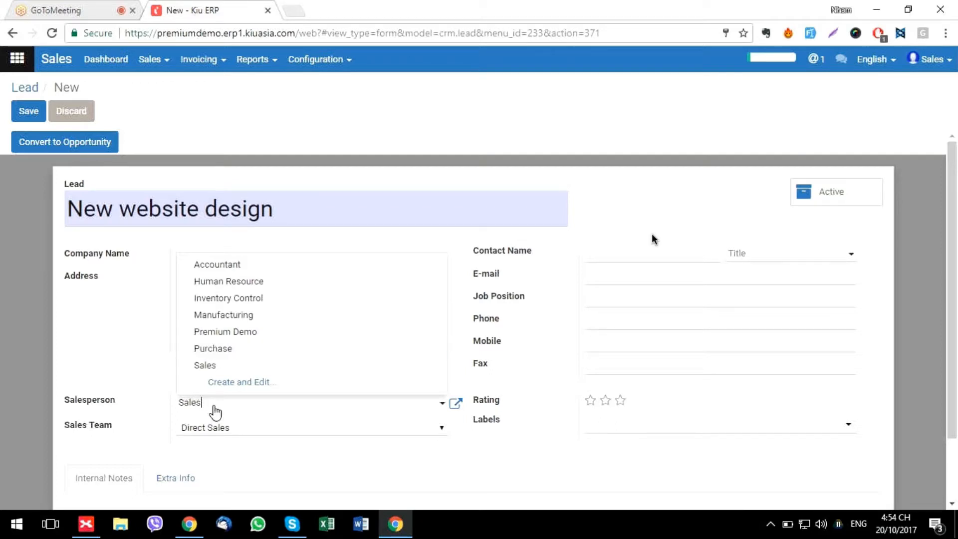
left_click(143, 368)
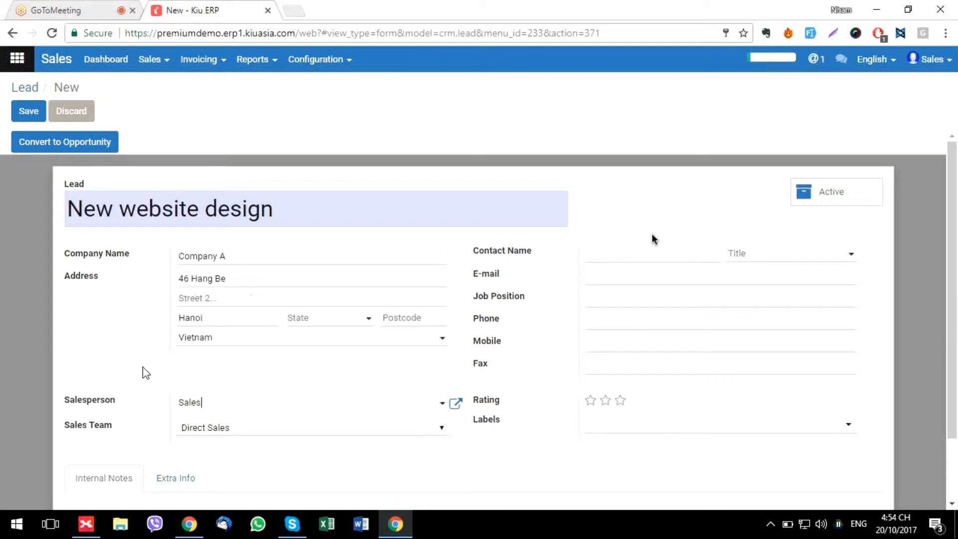
left_click(221, 431)
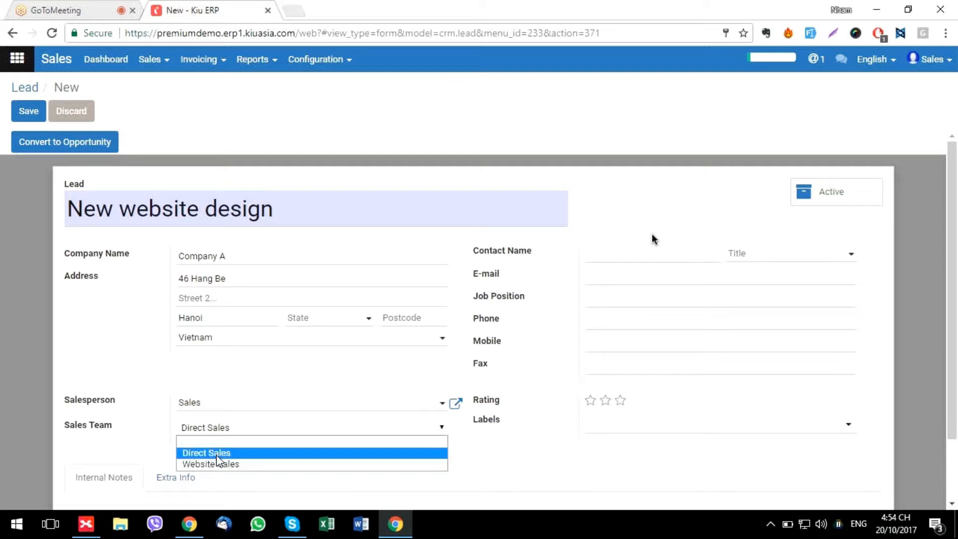
left_click(216, 454)
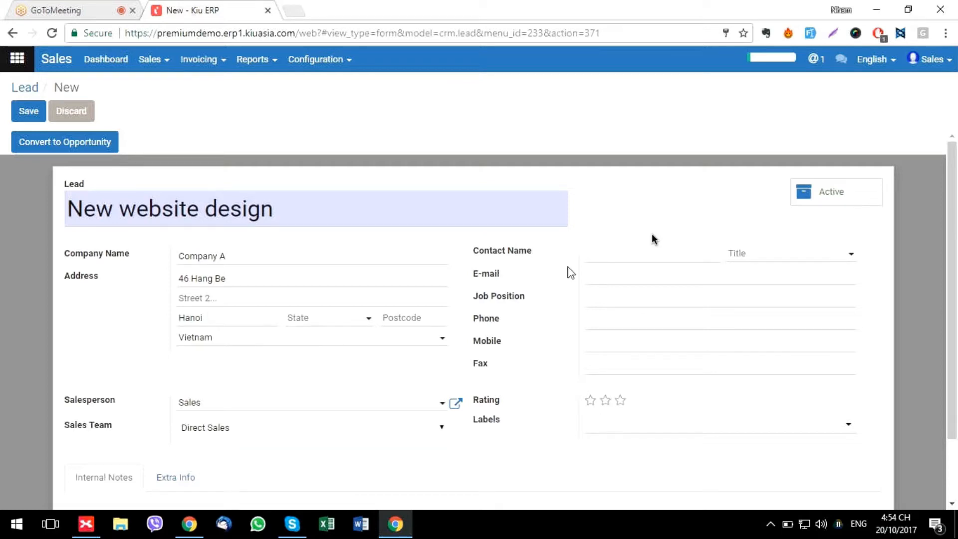
left_click(615, 253)
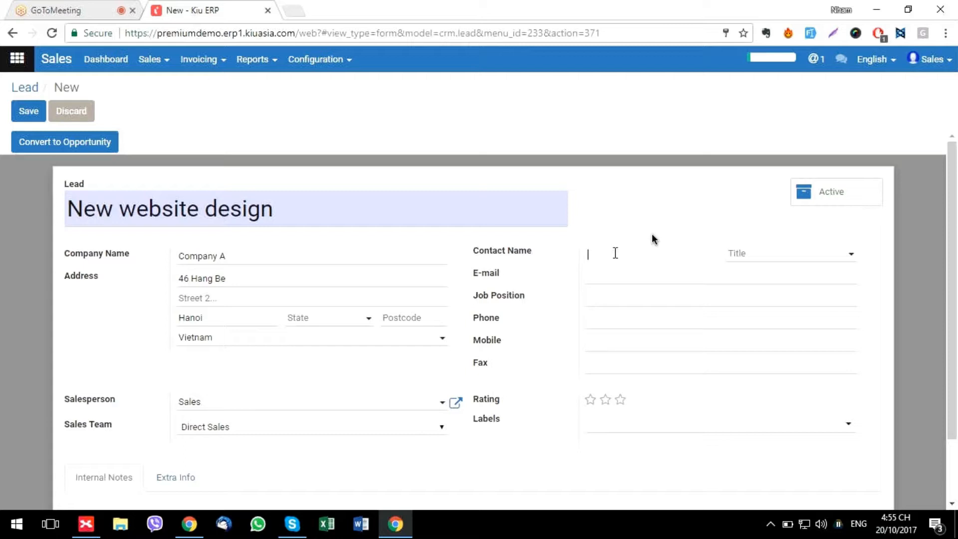
Enter the contact's name, title Miss, e-mail address, job position Director and phone number
type("Laura")
key("Tab")
type("M")
key("Down")
key("Return")
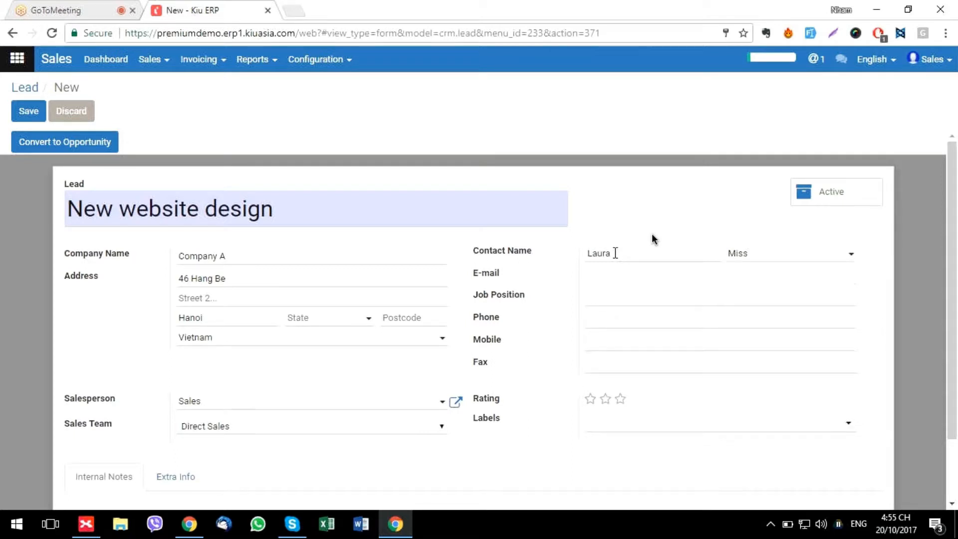
key("Tab")
type("Dire")
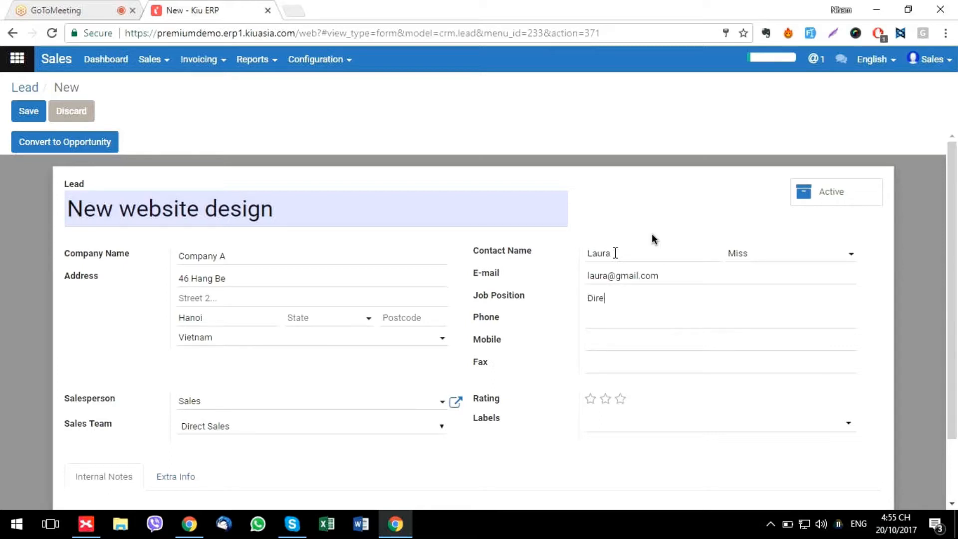
type("ctor")
key("Tab")
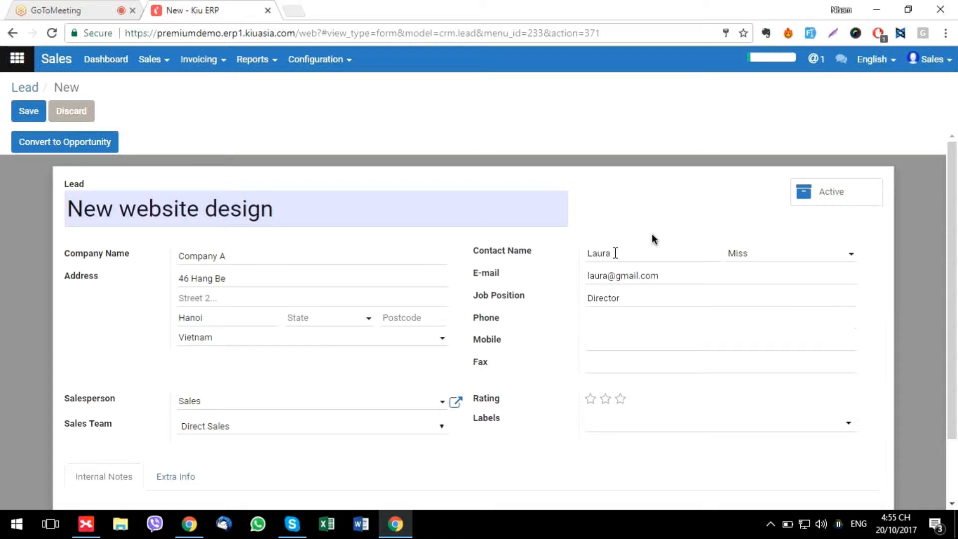
key("Tab")
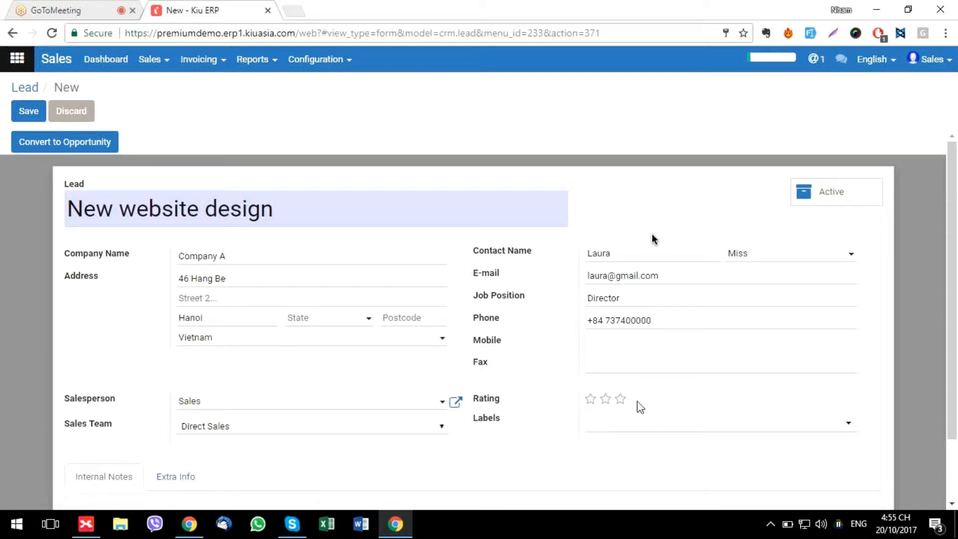
Rate the lead one star, note 'Already introduce about our company' internally, and save
left_click(590, 398)
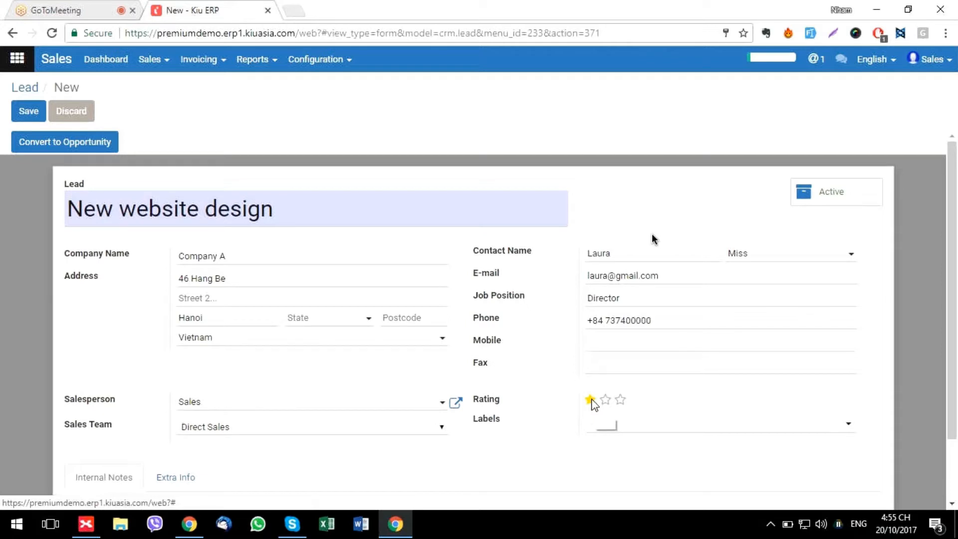
scroll(554, 402, "down", 1)
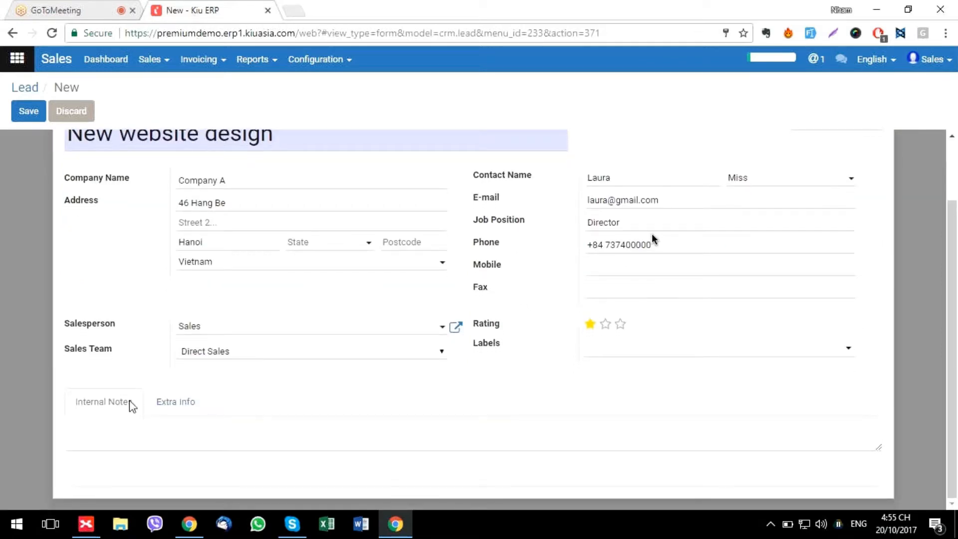
left_click(96, 434)
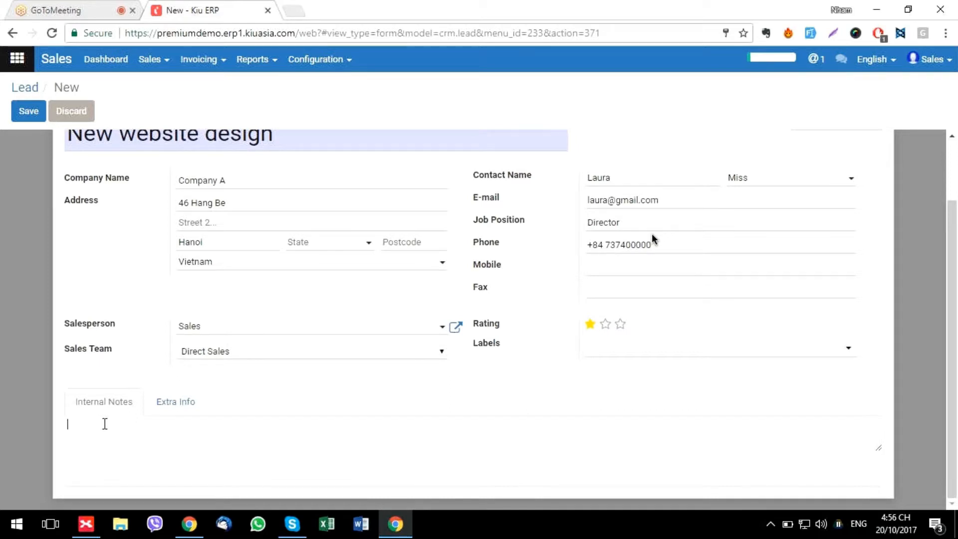
type("c")
key("BackSpace")
type("Already introduce about our compan")
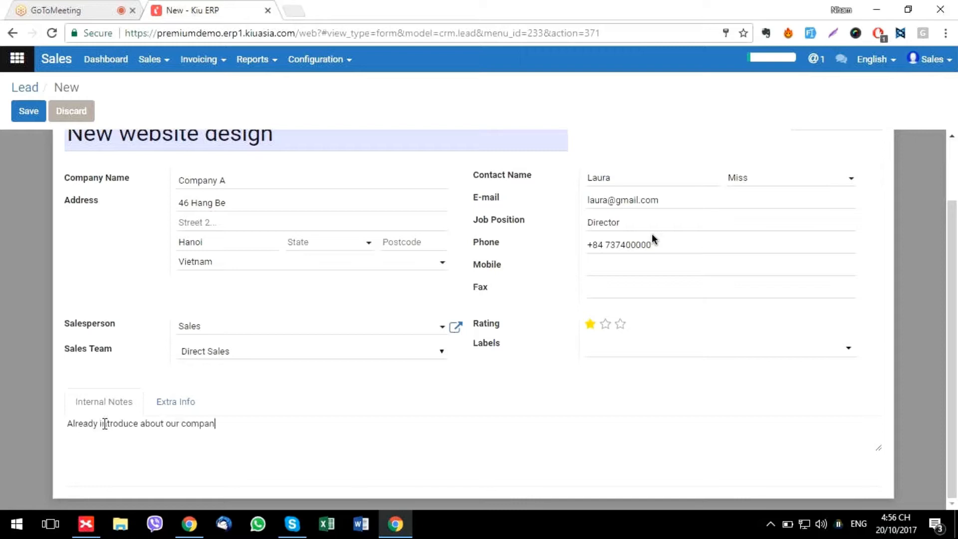
type("y")
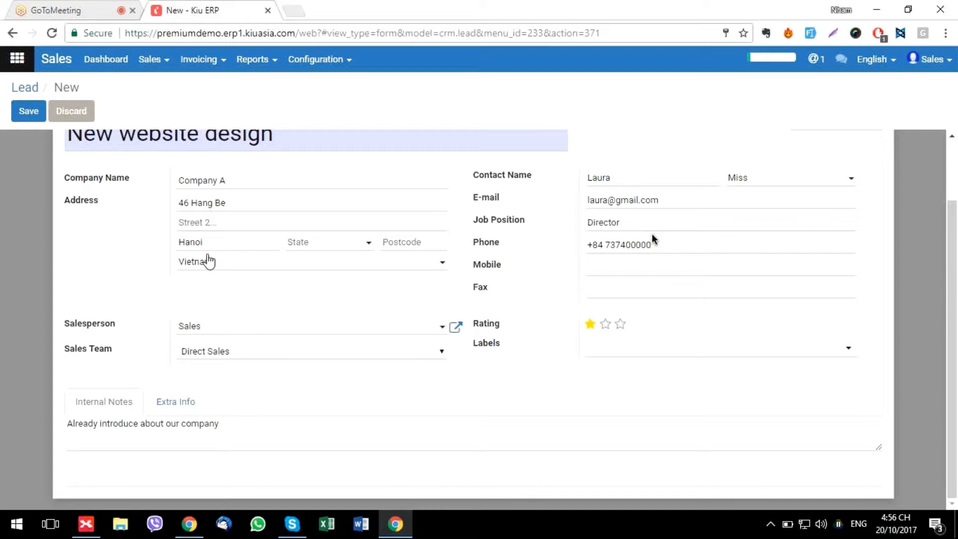
left_click(29, 110)
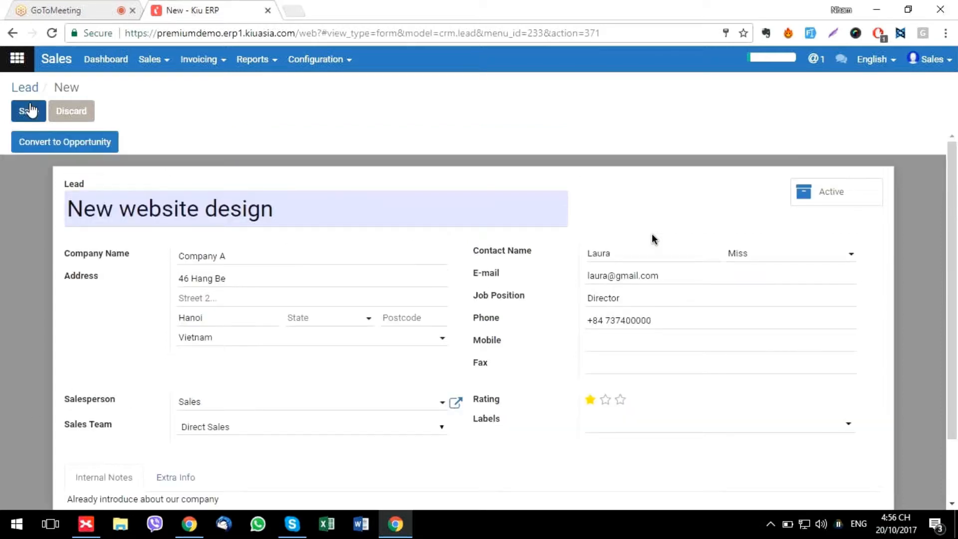
left_click(26, 109)
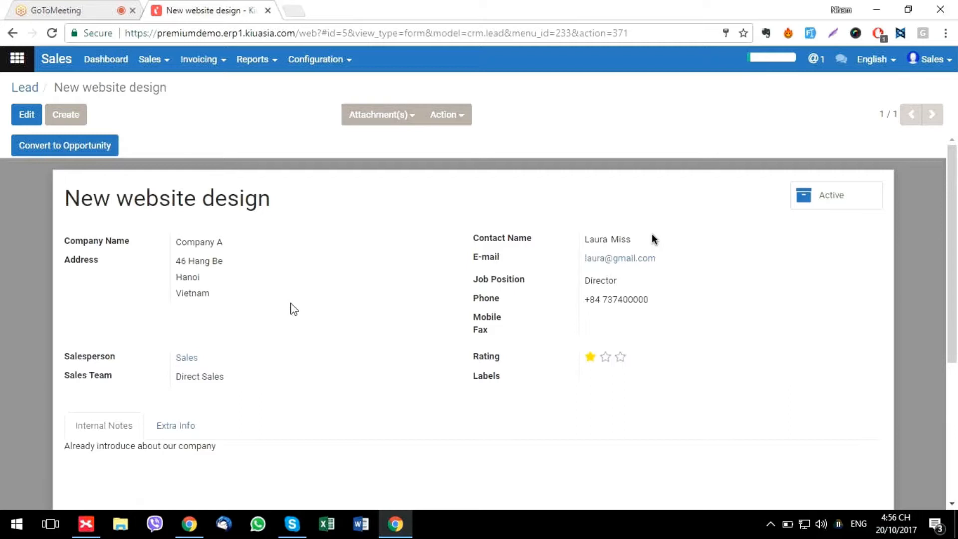
scroll(294, 309, "down", 3)
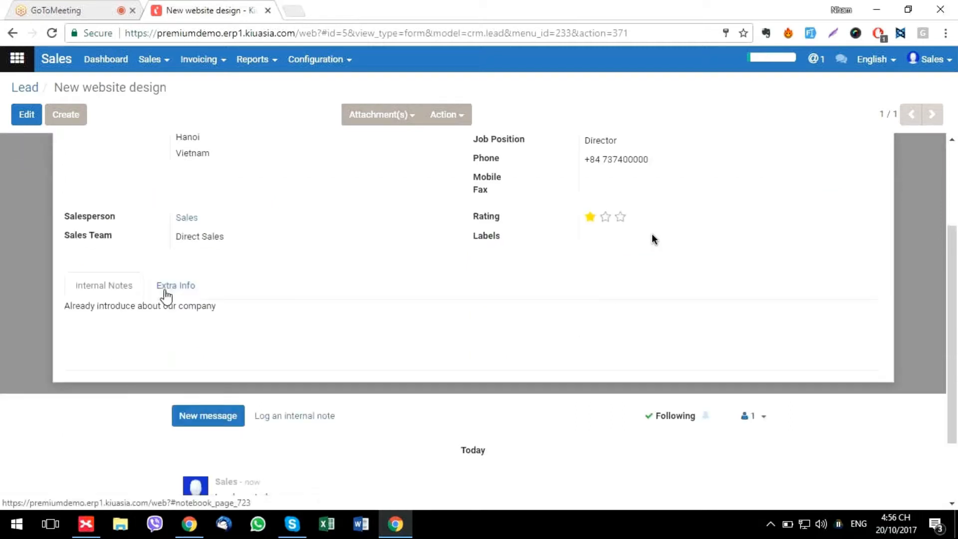
scroll(166, 296, "up", 2)
scroll(194, 306, "down", 4)
scroll(194, 306, "up", 5)
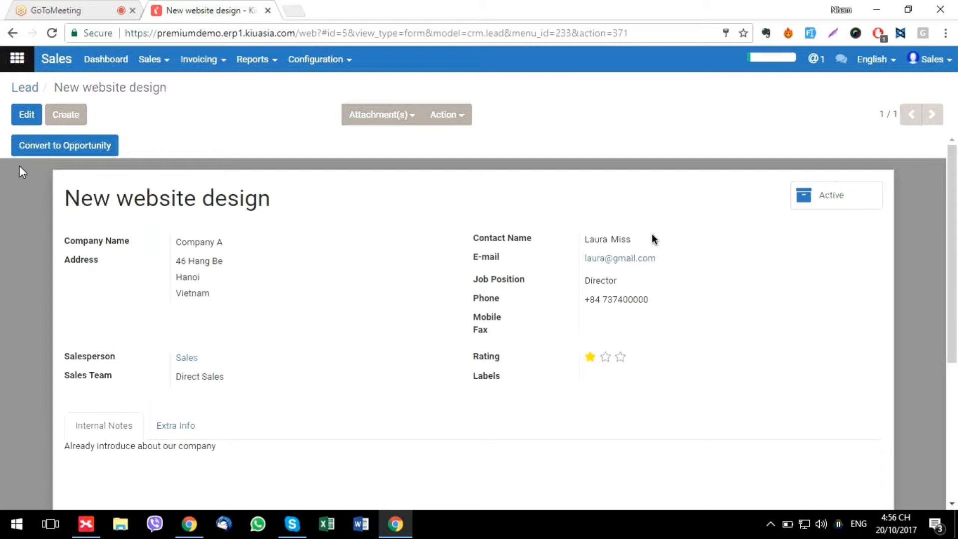
Convert the lead to an opportunity with salesperson Sales, Direct Sales team and a new customer
left_click(72, 152)
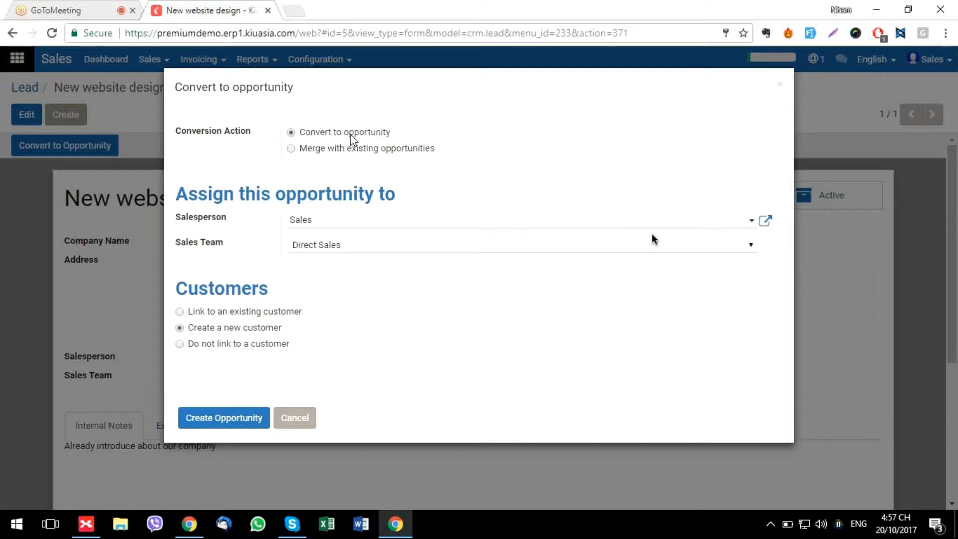
left_click(341, 226)
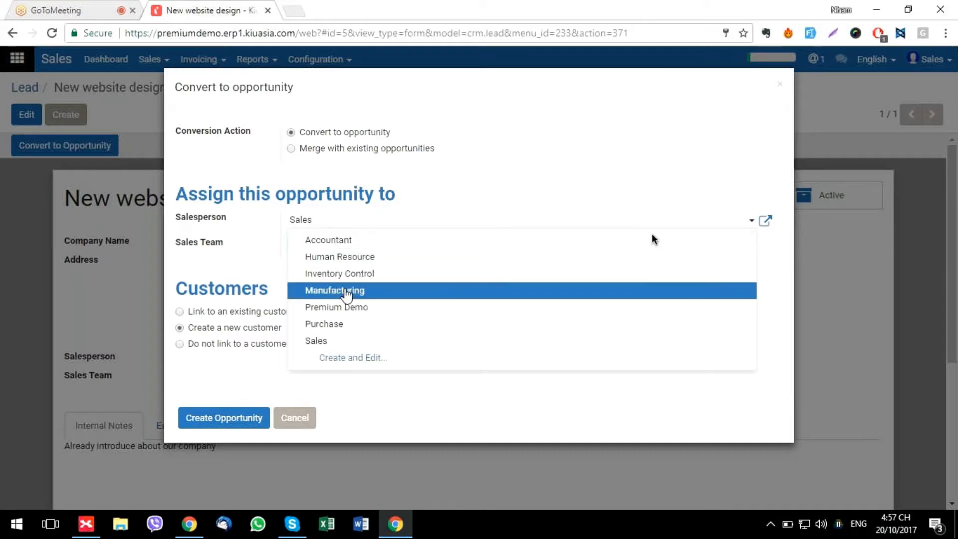
left_click(245, 264)
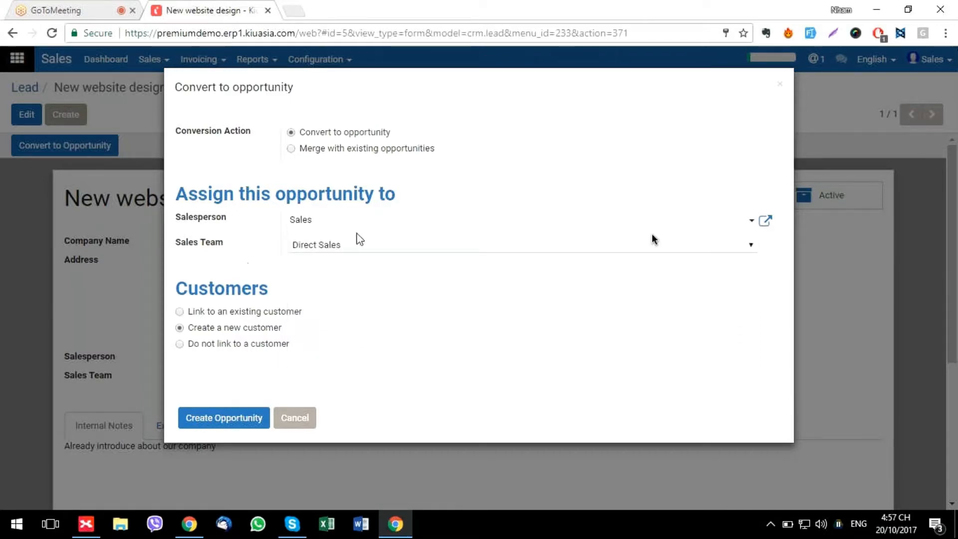
left_click(361, 246)
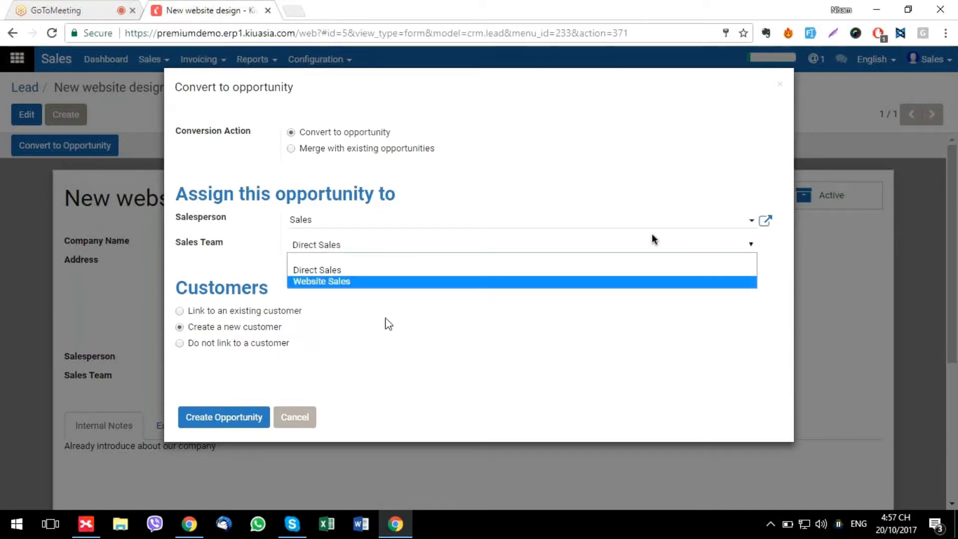
left_click(387, 323)
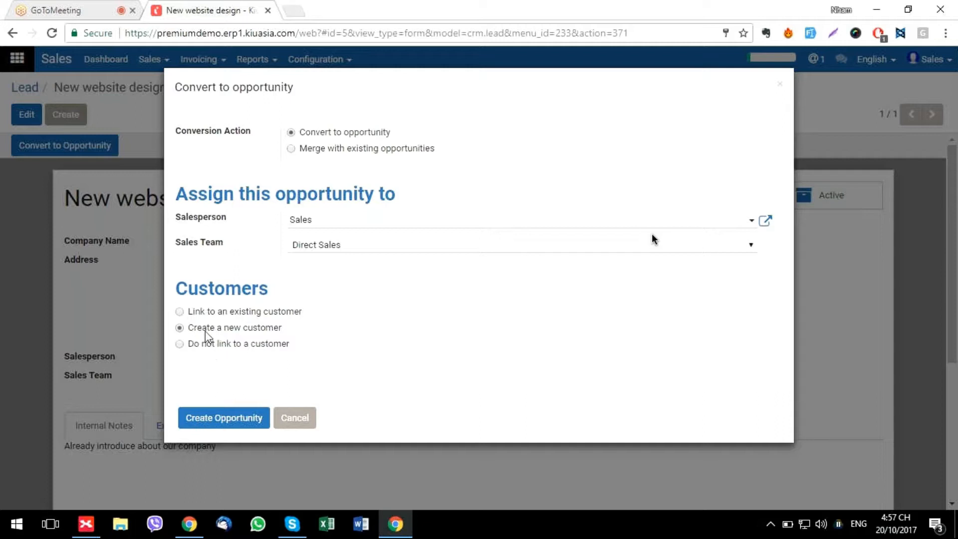
left_click(223, 424)
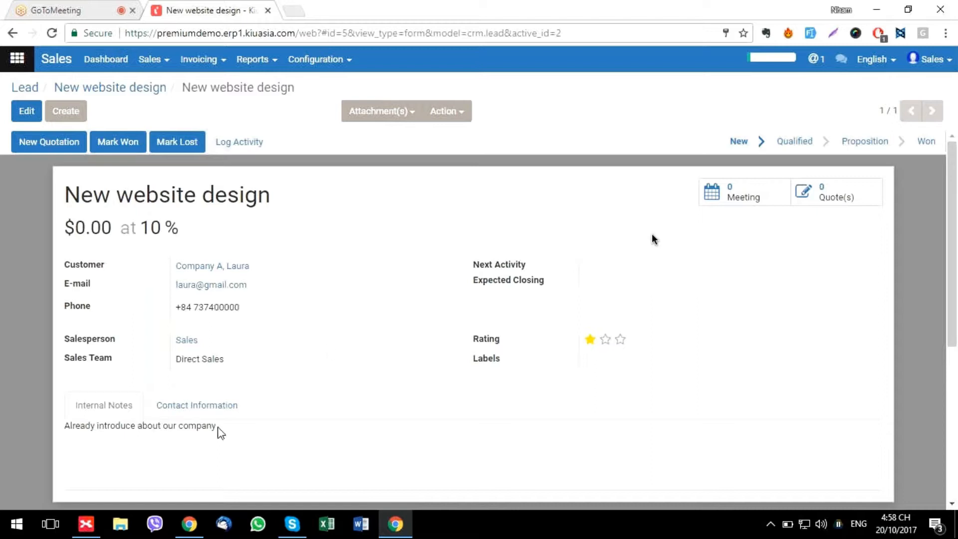
Expand the Leads and My pipeline topics in XMind, select Opportunities, then return to Kiu ERP
key("alt+Tab")
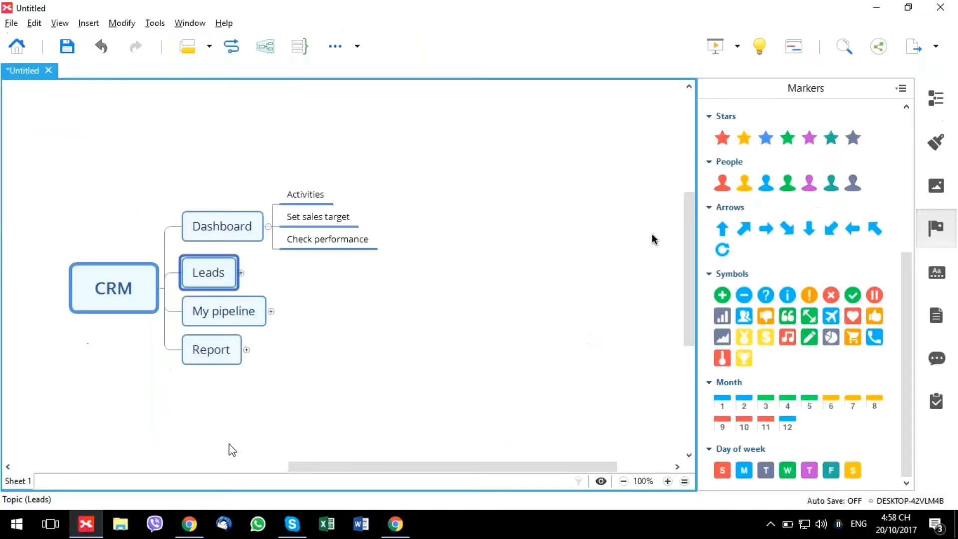
left_click(241, 273)
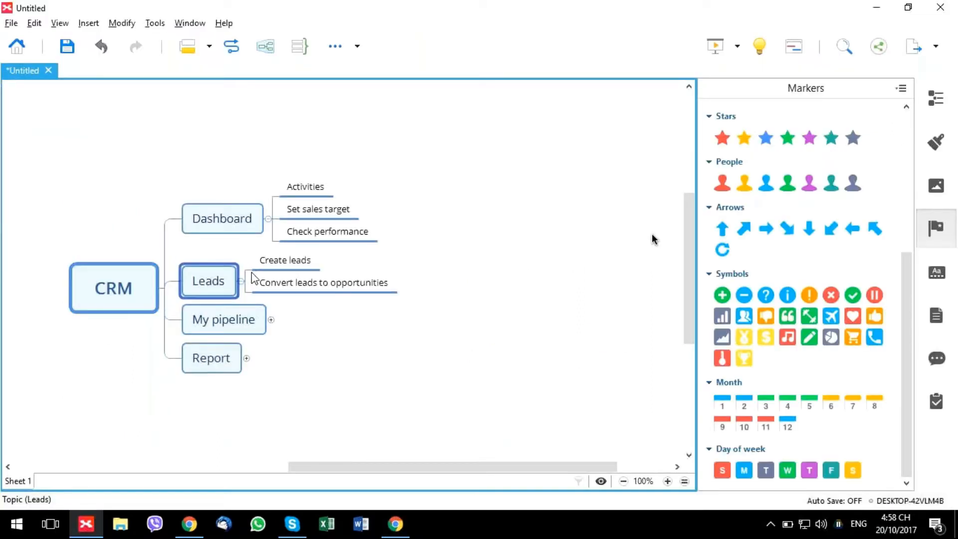
left_click(280, 287)
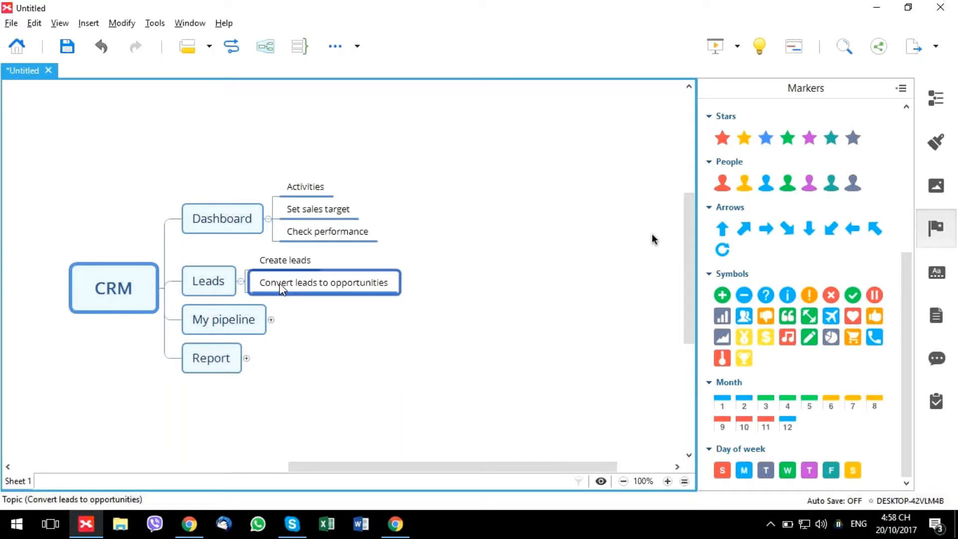
left_click(271, 319)
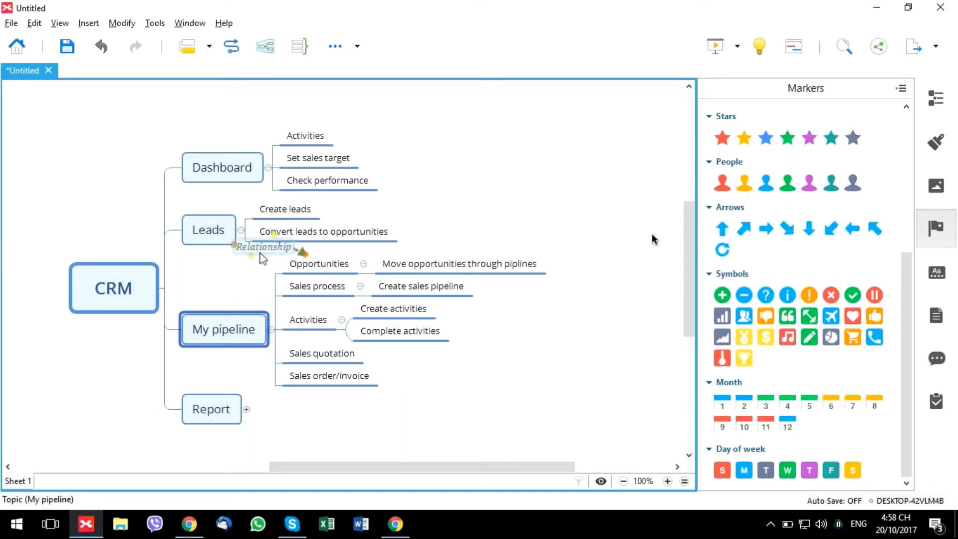
left_click(324, 268)
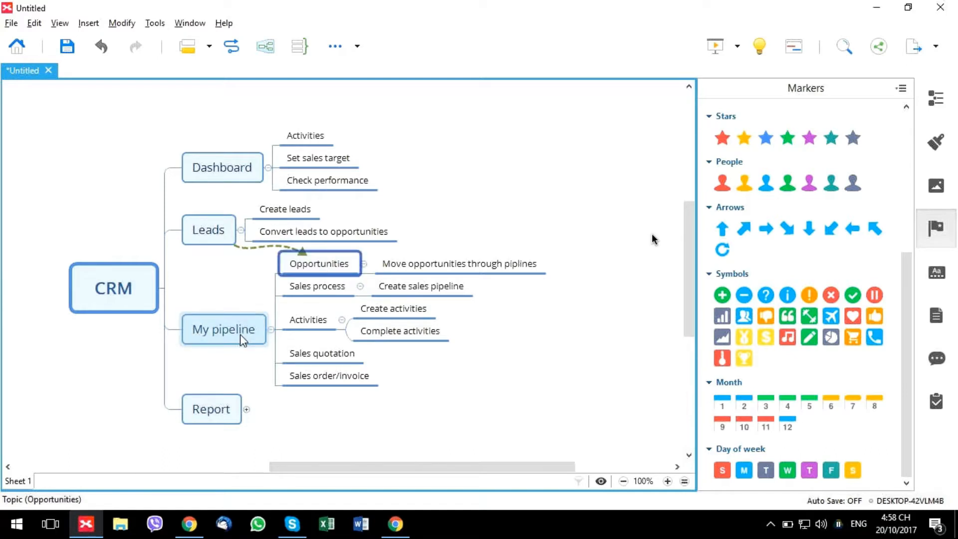
key("alt+Tab")
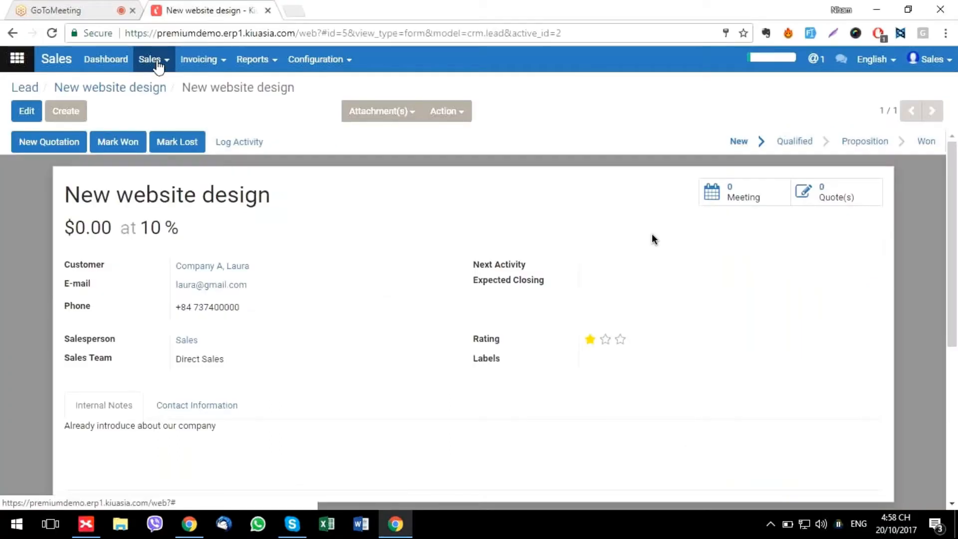
Open My Pipeline from the Sales menu
left_click(158, 67)
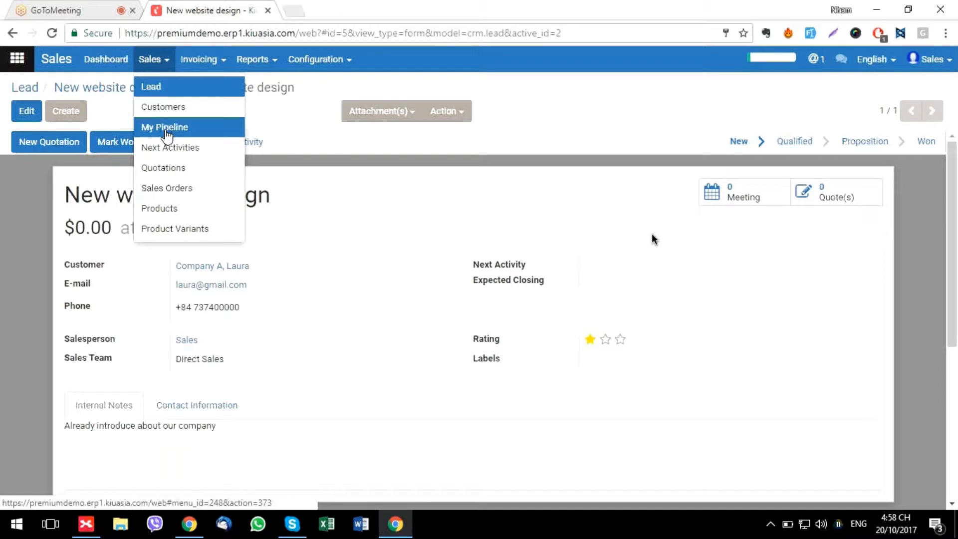
left_click(166, 128)
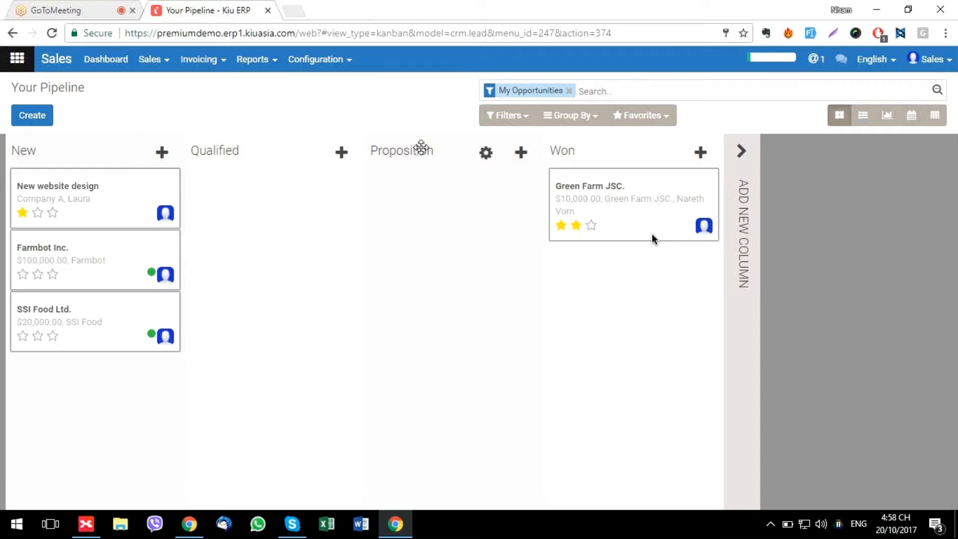
Add a new pipeline stage named 'After sales'
left_click(742, 217)
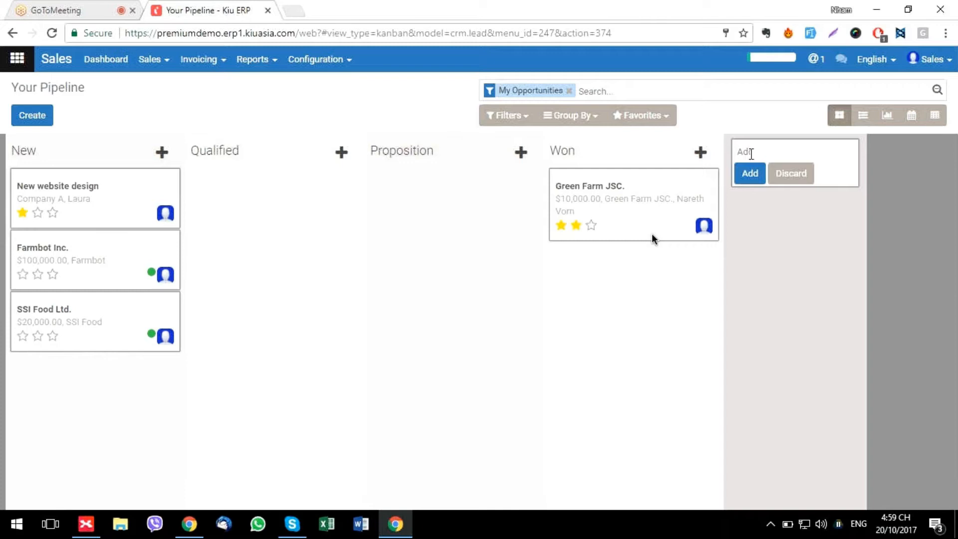
type("After sales")
left_click(751, 175)
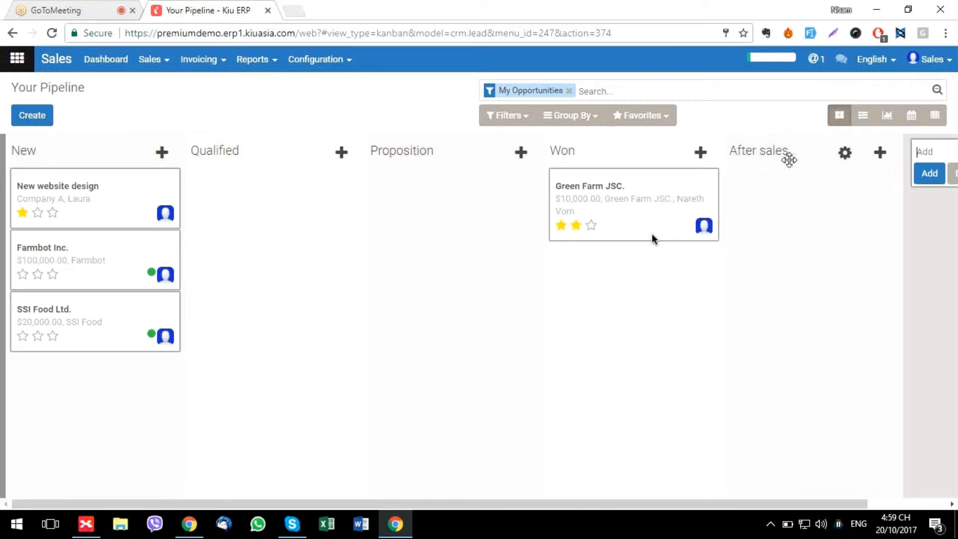
Set the After sales stage to no team with requirements 'Clients after purchase', and save
left_click(844, 156)
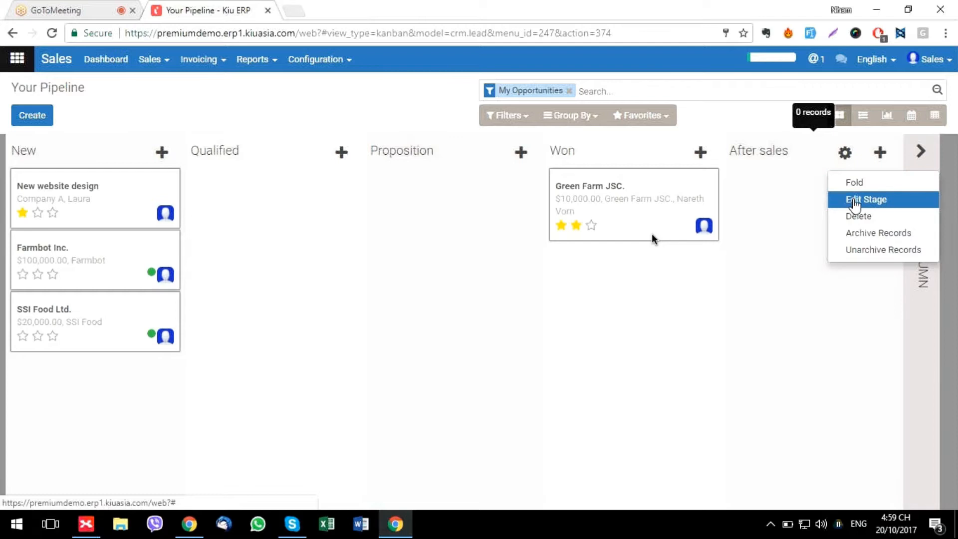
left_click(859, 200)
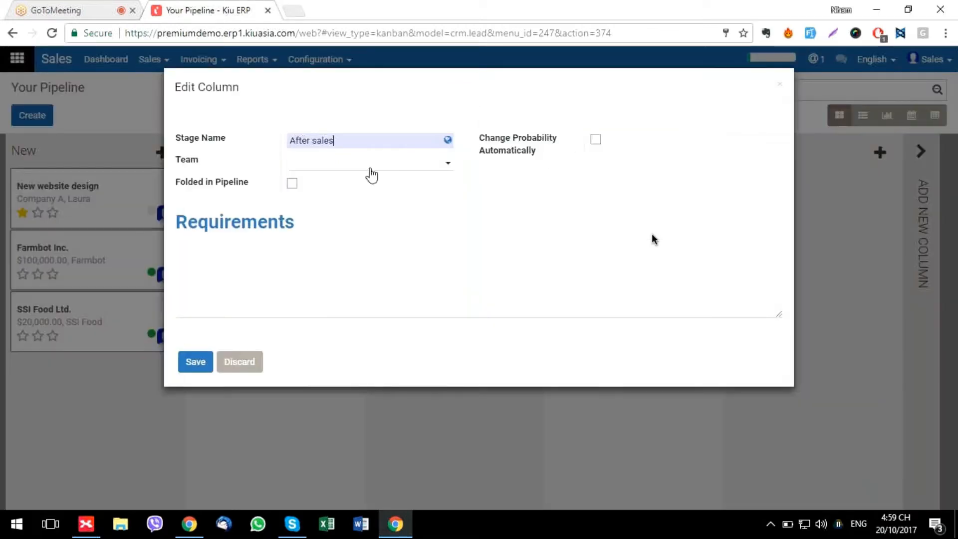
left_click(372, 164)
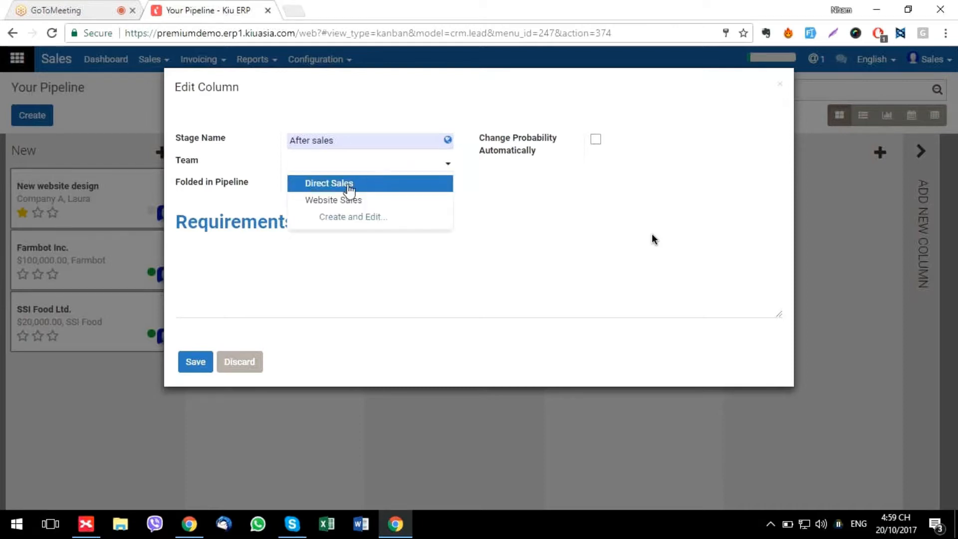
left_click(316, 279)
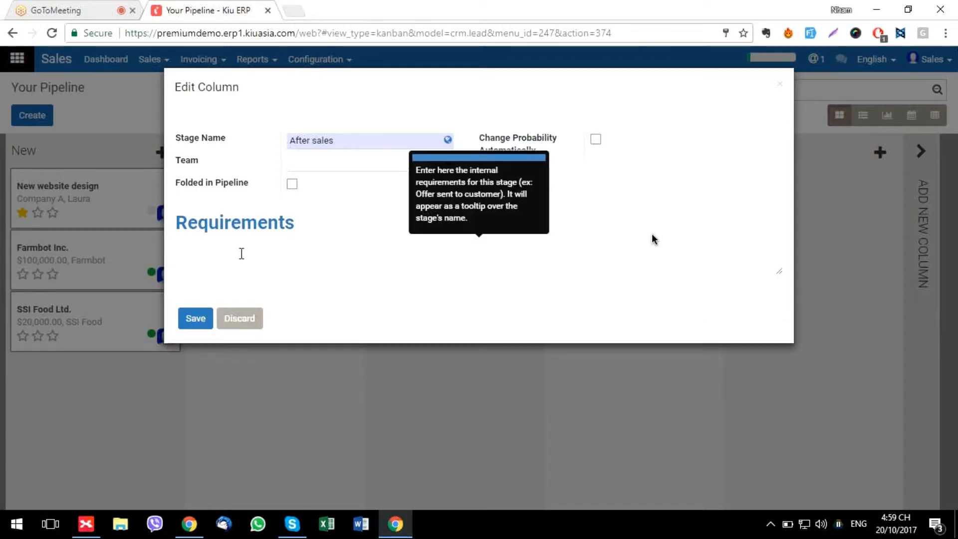
type("Clients ")
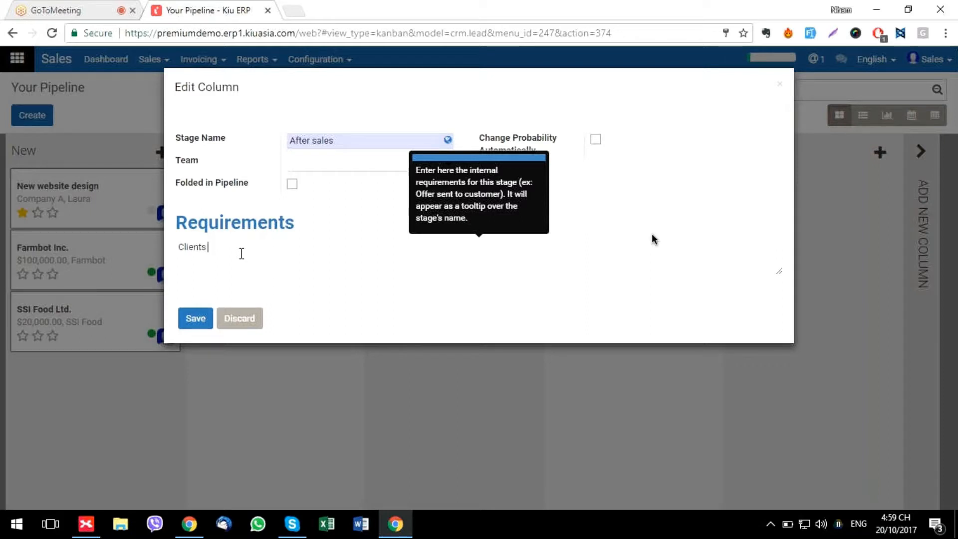
type("after purchase")
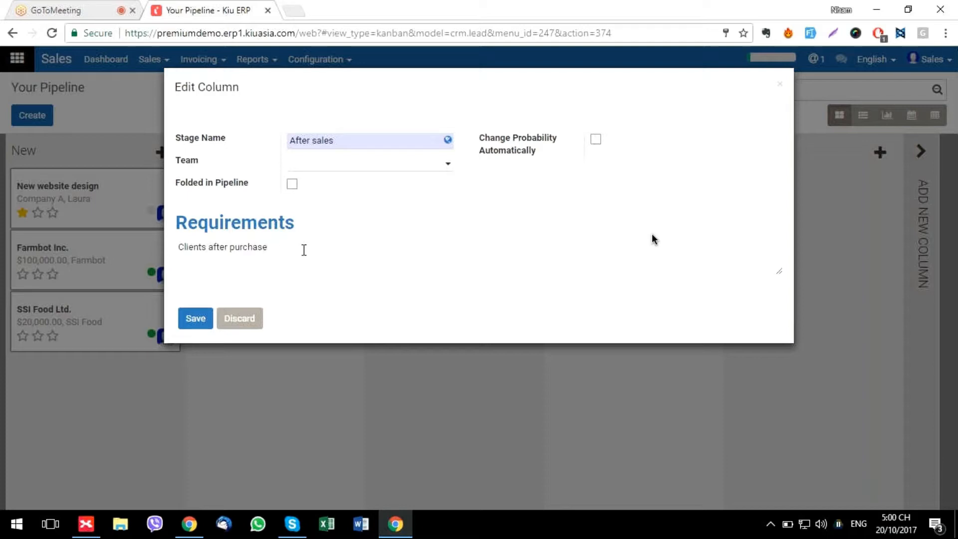
left_click(199, 322)
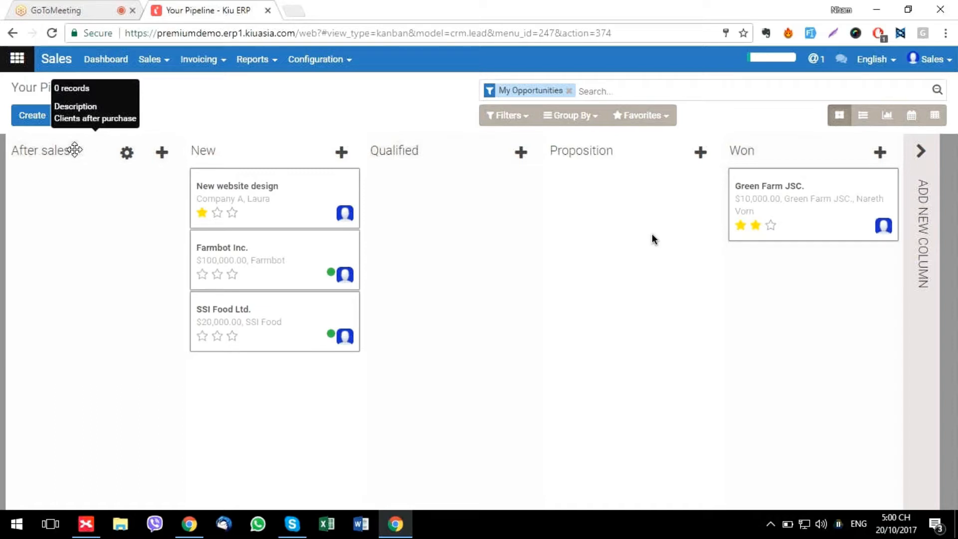
Move After sales to the end of the pipeline after Won, then open New website design
left_click_drag(75, 149, 800, 165)
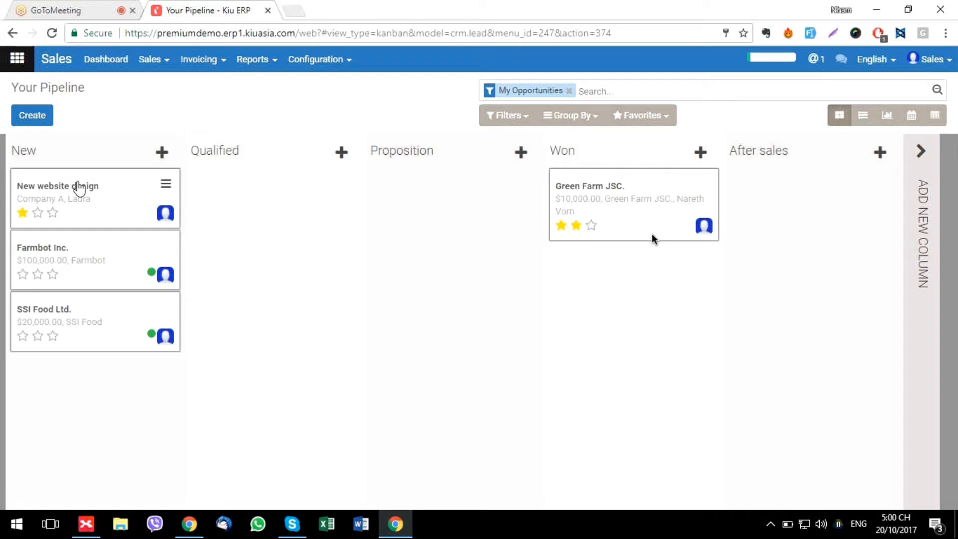
left_click(33, 216)
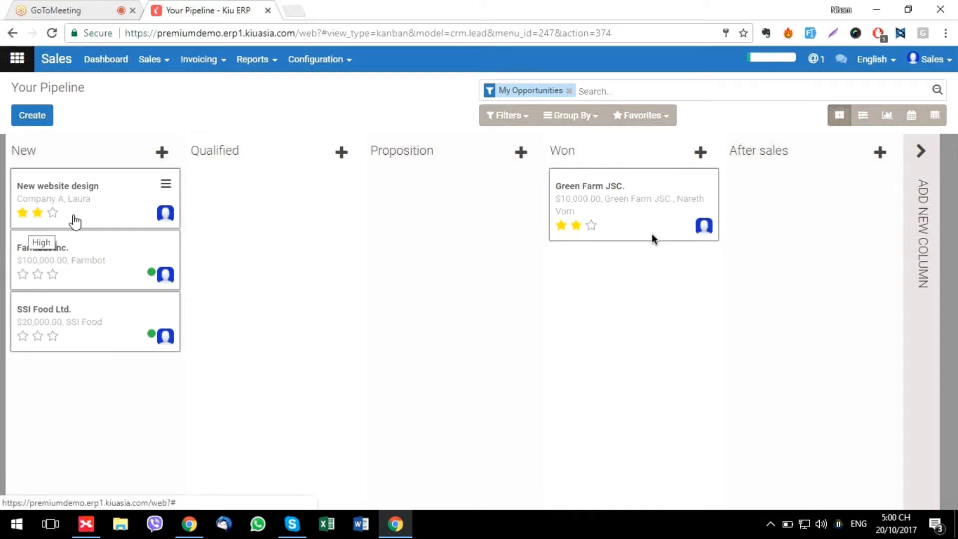
left_click(23, 213)
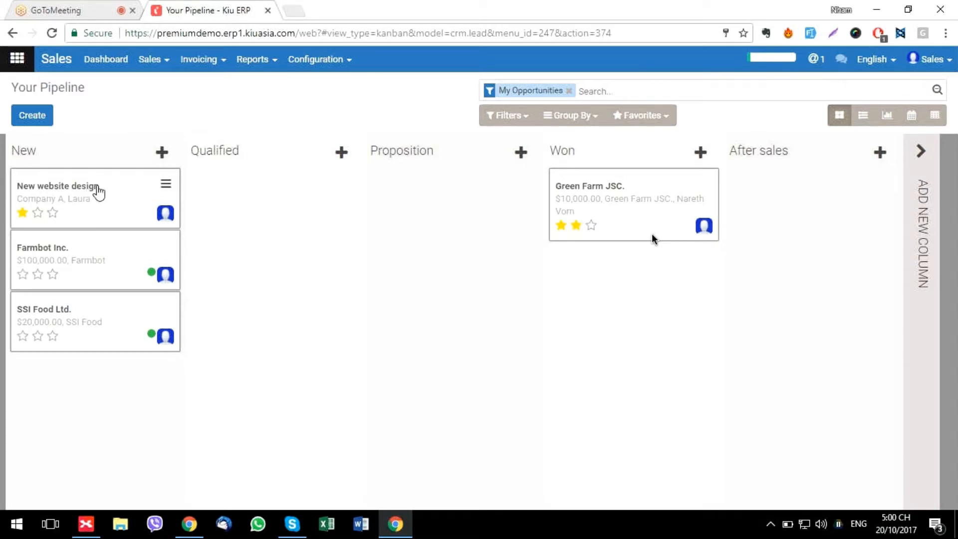
left_click(67, 192)
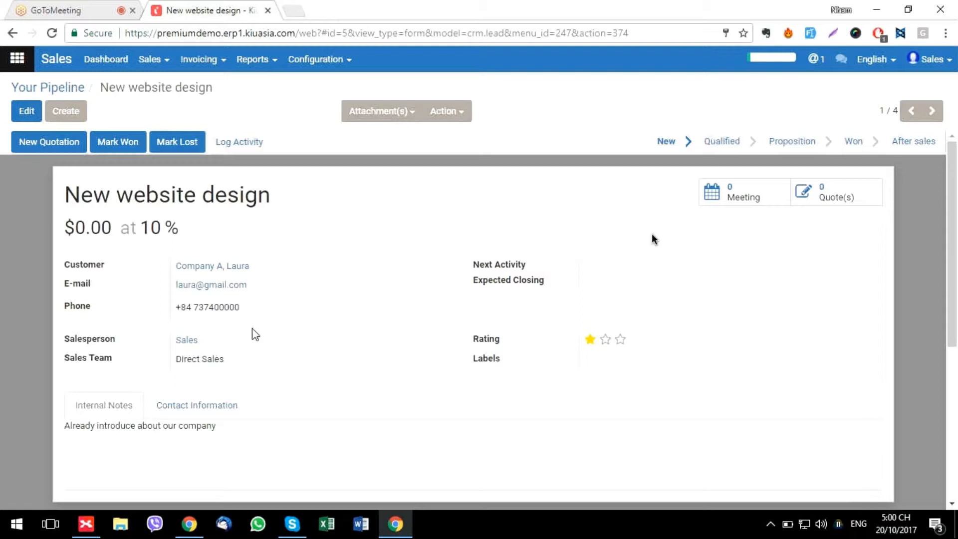
scroll(255, 335, "down", 2)
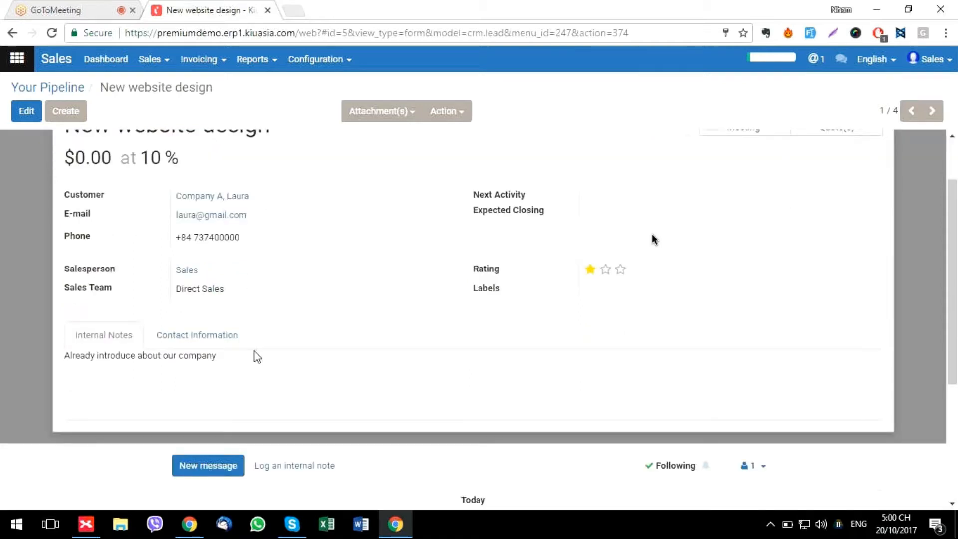
scroll(256, 356, "down", 4)
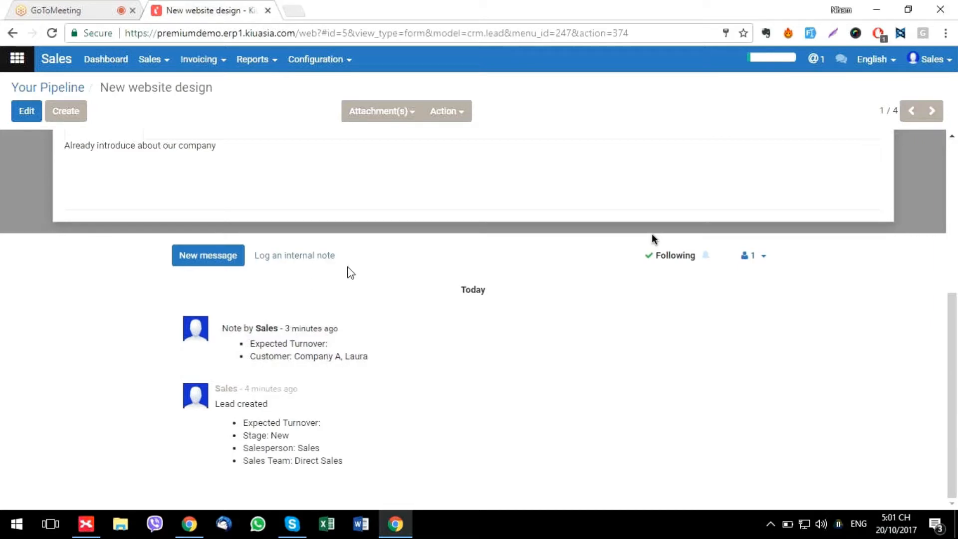
scroll(309, 273, "up", 5)
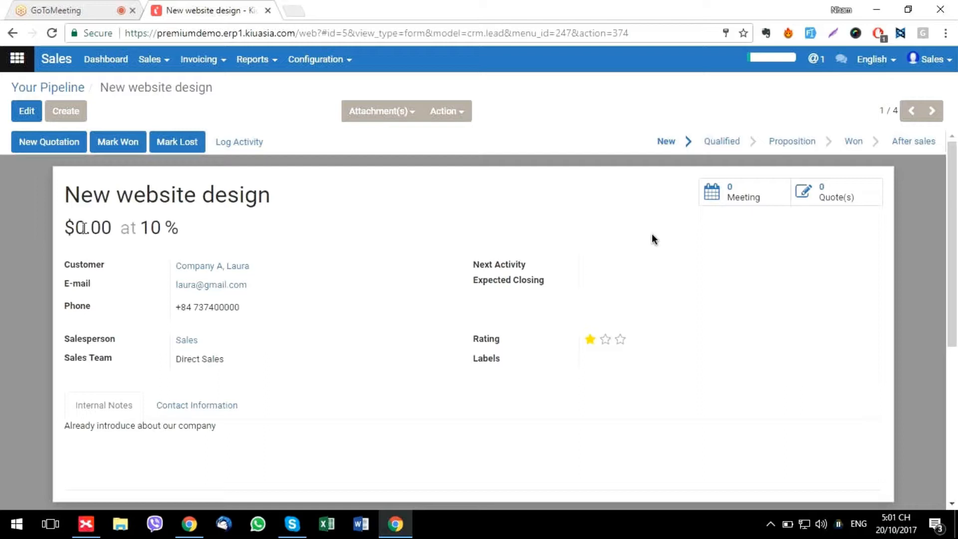
Change the opportunity's expected turnover to 1000
left_click(25, 113)
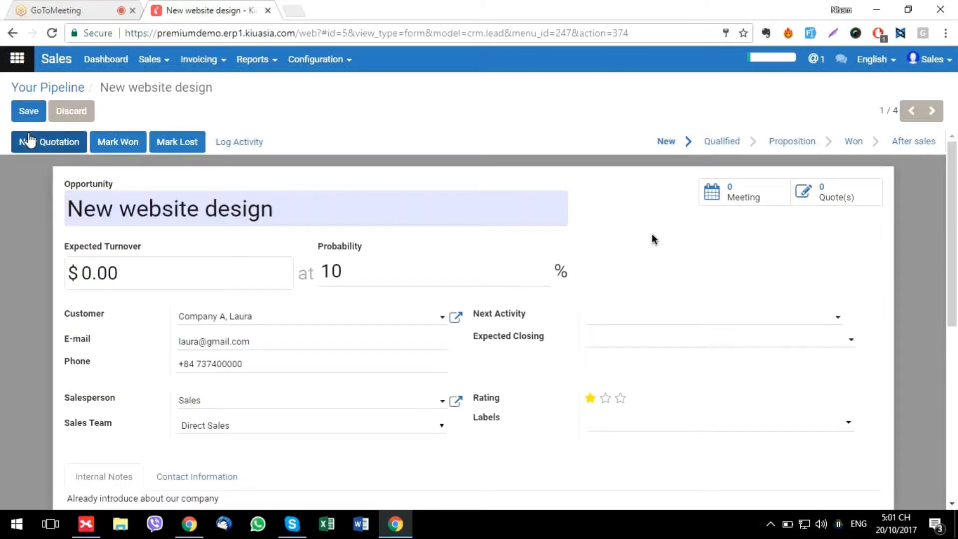
left_click(126, 272)
key("BackSpace")
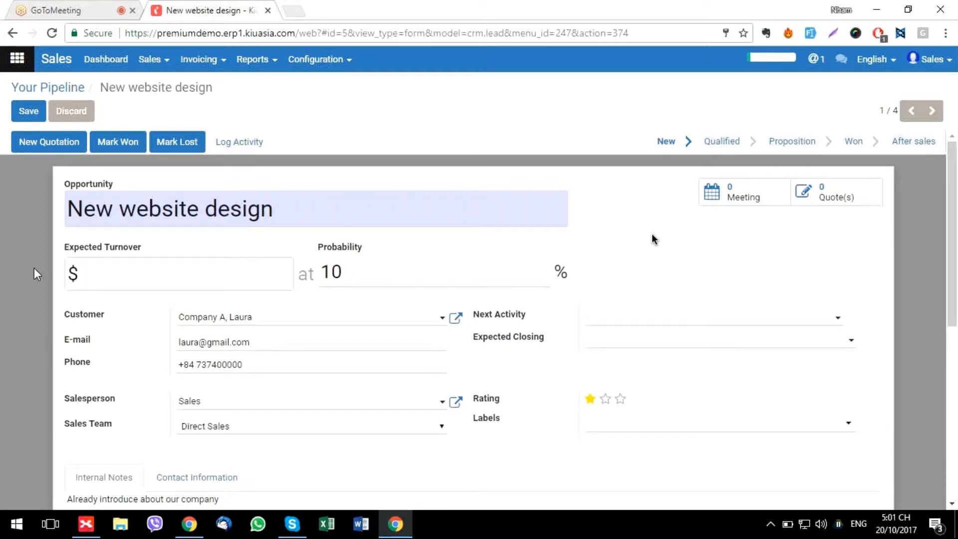
type("1000")
Set next activity to E-mail on 10/22/2017, 'Ask for requirement', save, and open Meetings
left_click(602, 322)
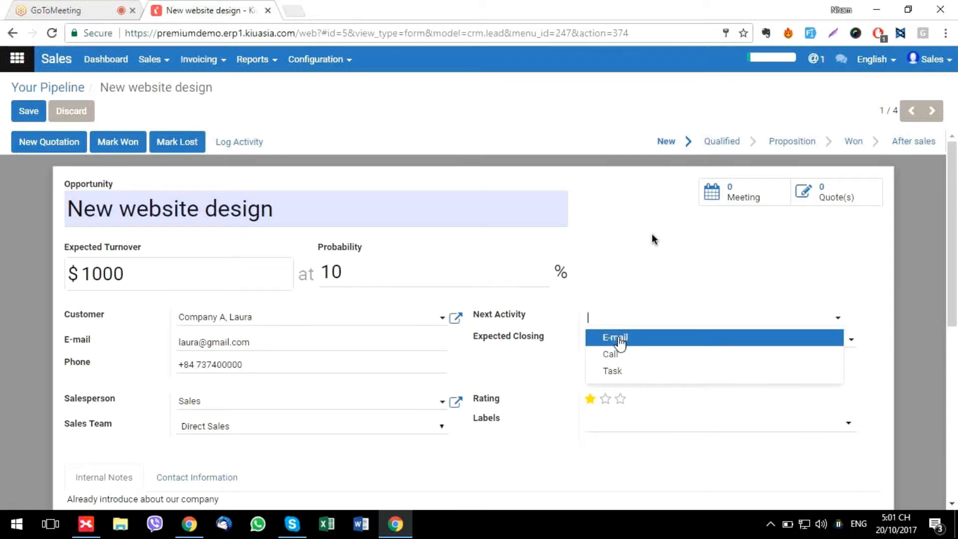
left_click(618, 338)
left_click(757, 316)
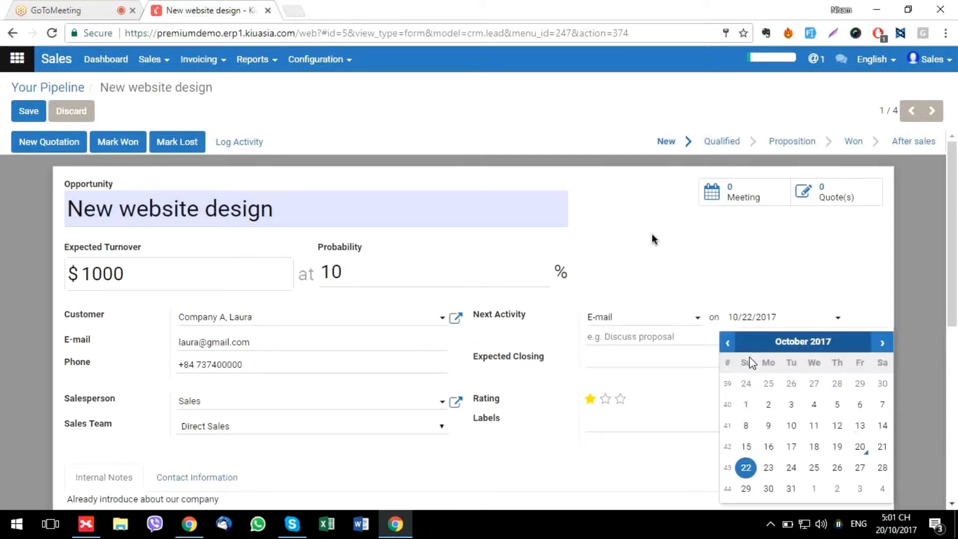
left_click(746, 468)
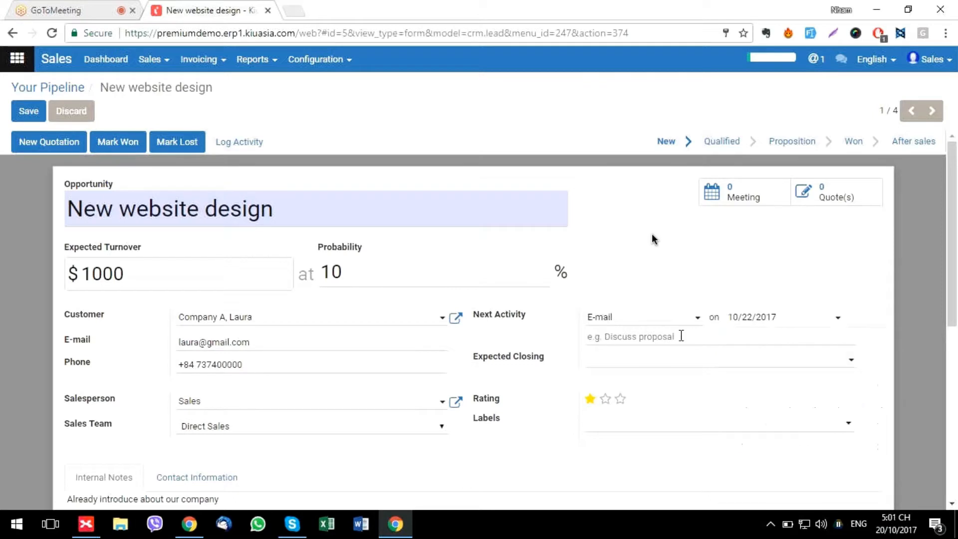
left_click(650, 343)
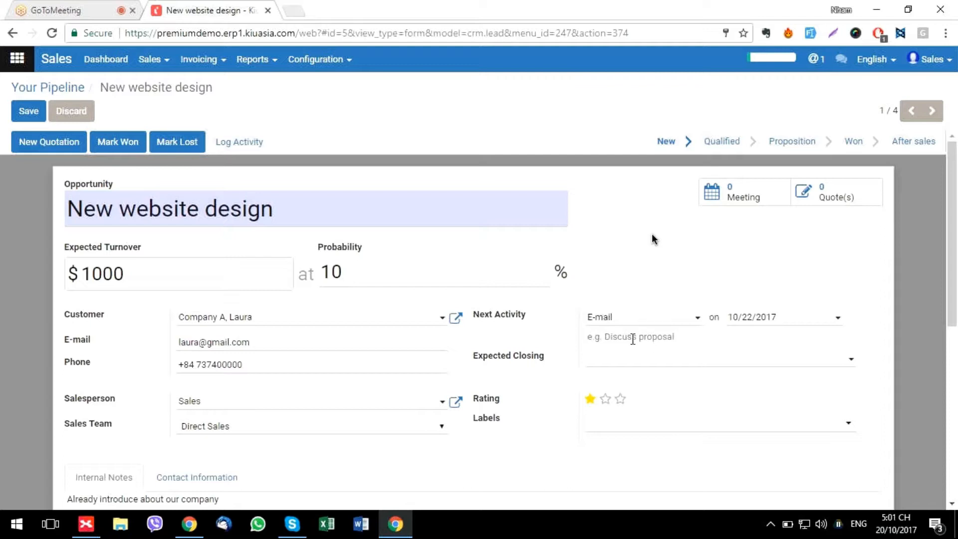
type("Ask for requirement")
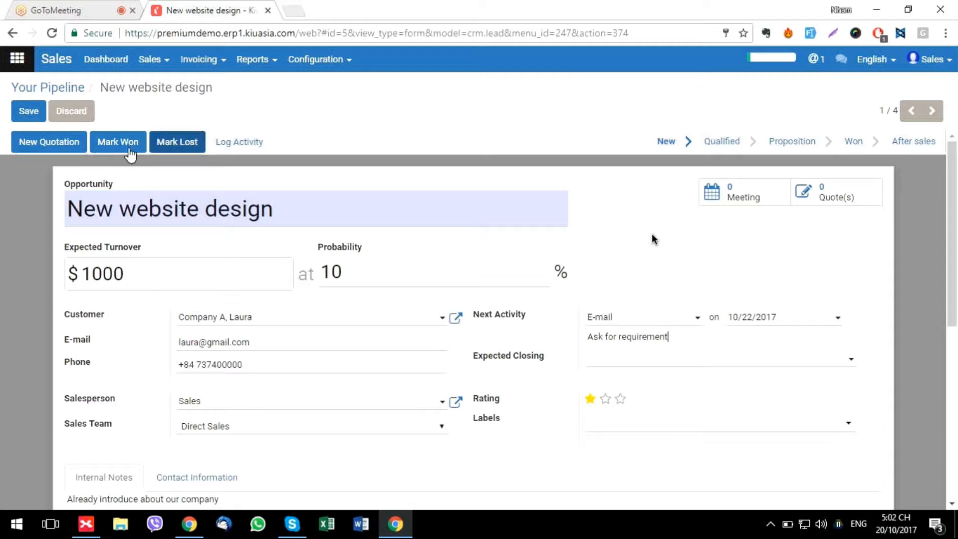
left_click(27, 114)
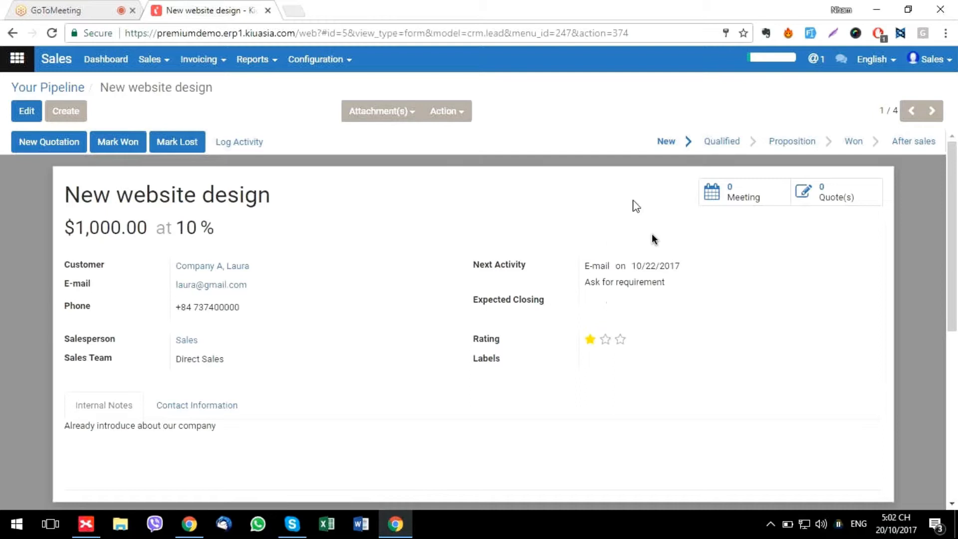
left_click(749, 199)
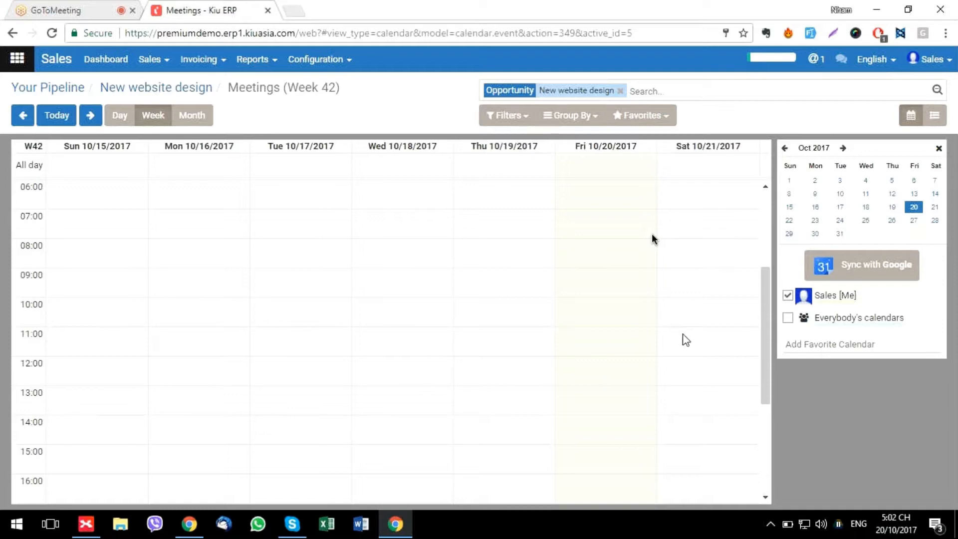
Select Saturday 10/21, 11:00–11:45 in the week 42 meetings calendar
left_click_drag(684, 337, 681, 350)
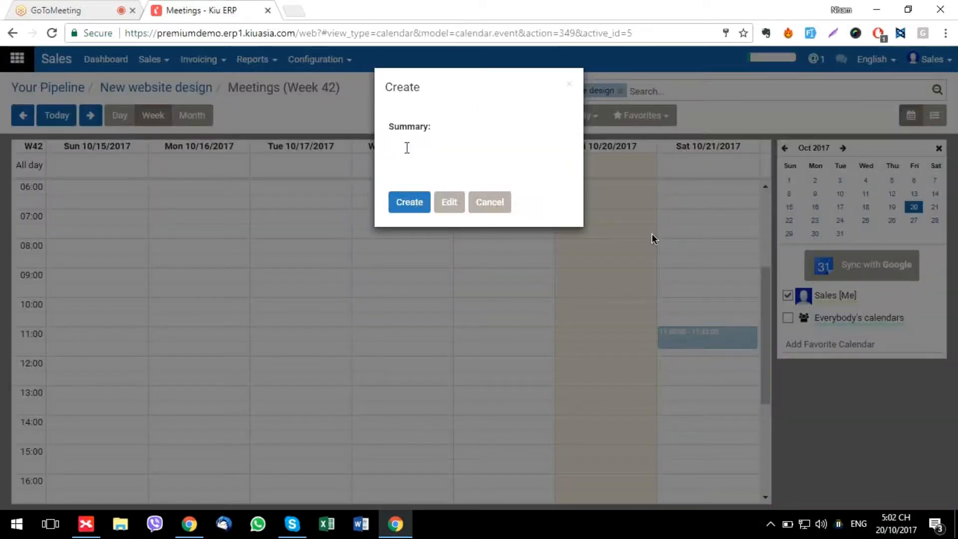
Create a 'Demo meeting' on Saturday 10/21/2017, 11:00–11:45, and review its details
left_click(406, 147)
left_click(406, 148)
type("Demo meeting")
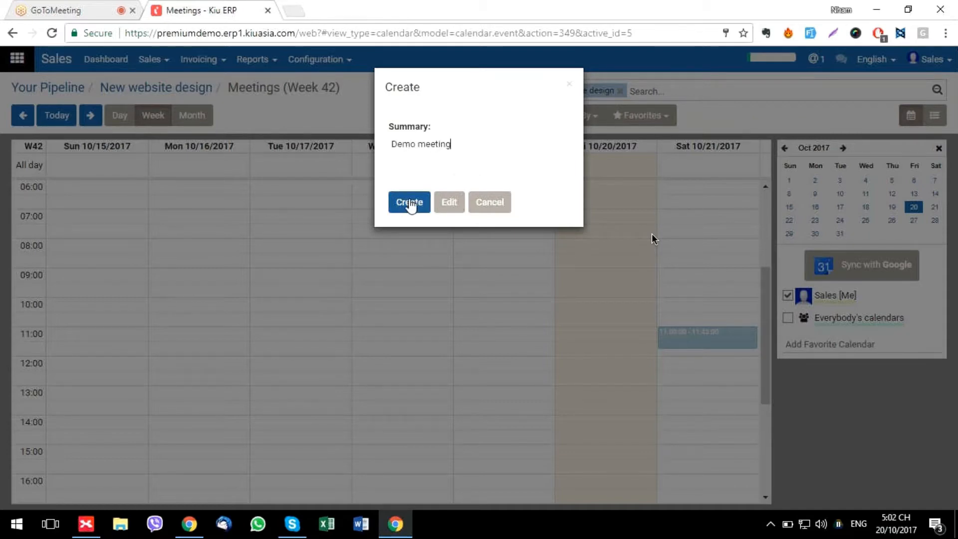
left_click(409, 202)
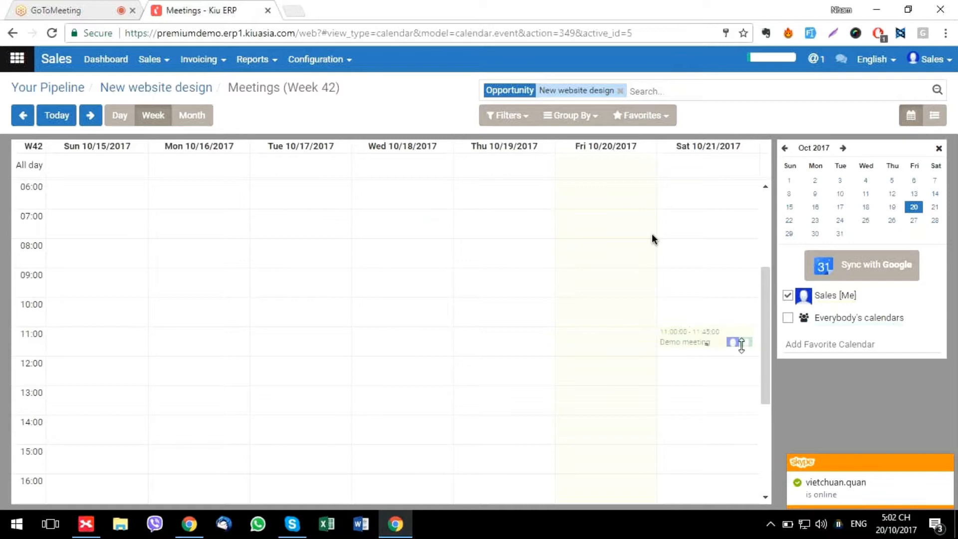
left_click(689, 344)
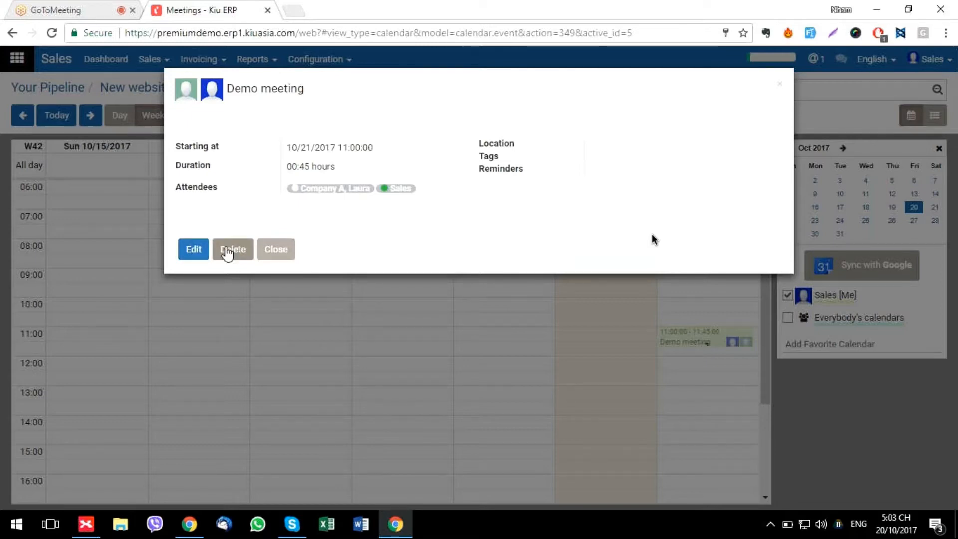
left_click(280, 252)
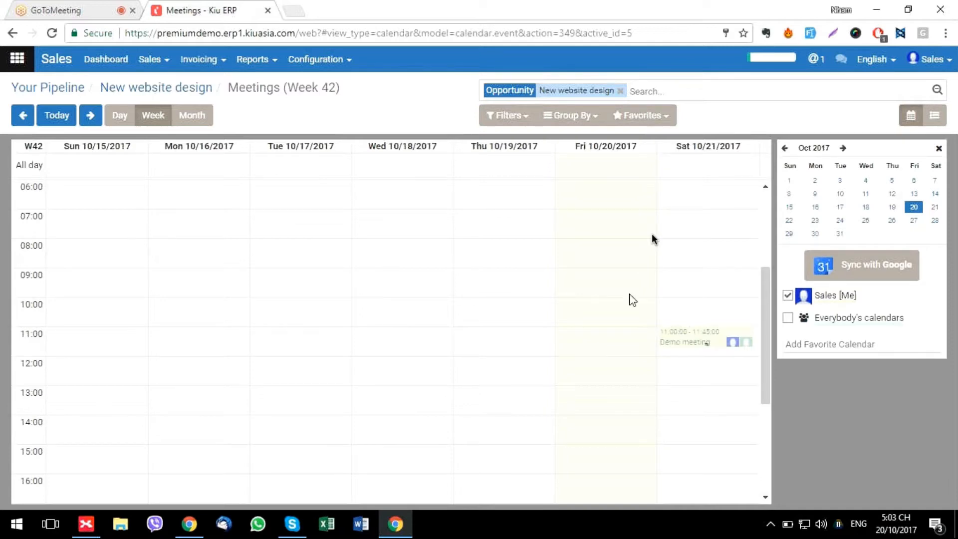
Attempt to sync the meetings calendar with Google, accepting the redirect
left_click(870, 269)
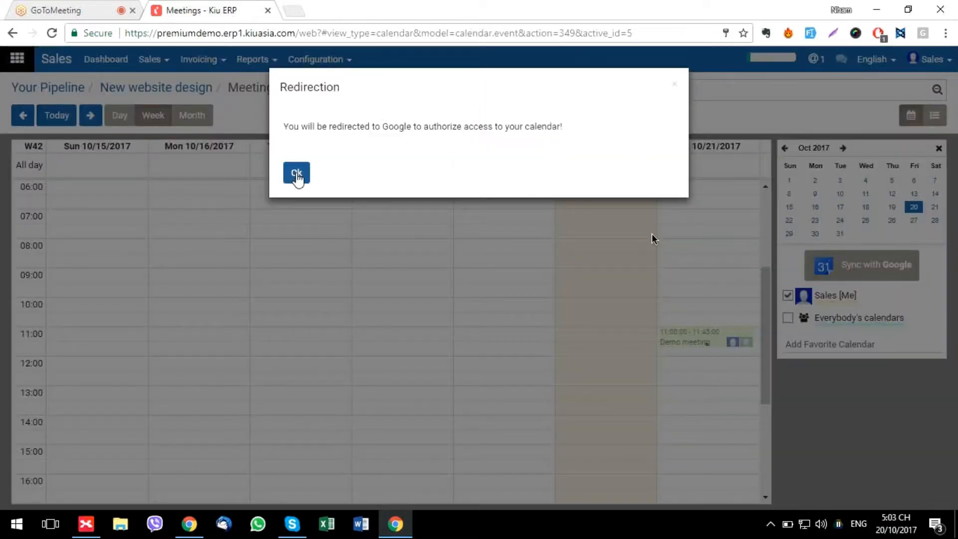
left_click(296, 174)
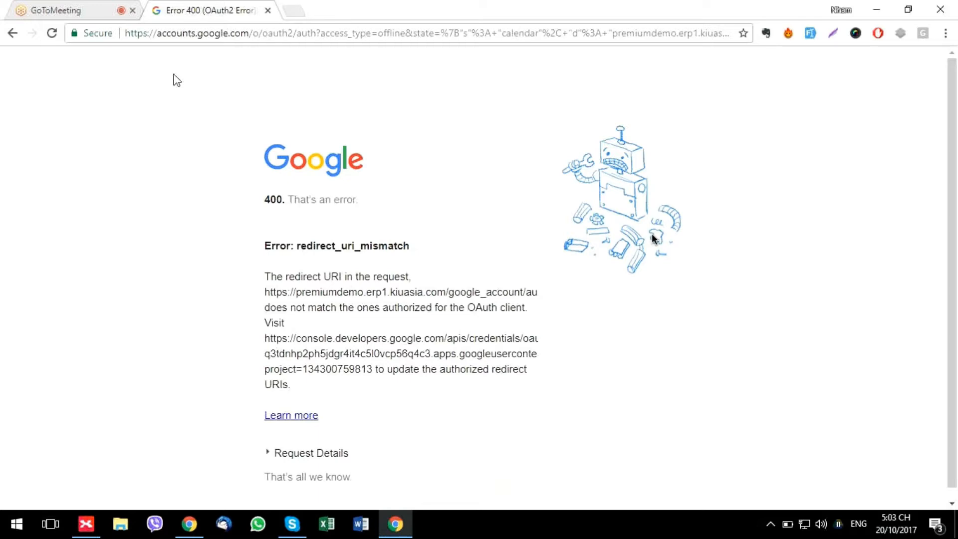
Go back from Google's error page to the Kiu ERP meetings calendar
left_click(12, 34)
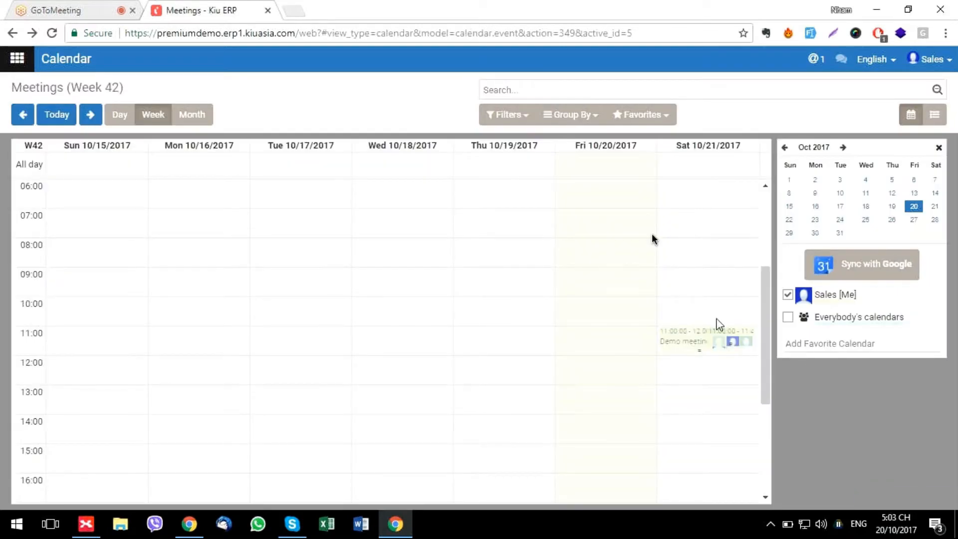
Return to My Pipeline and open New website design's pending 'Ask for requirement' activity
left_click(18, 61)
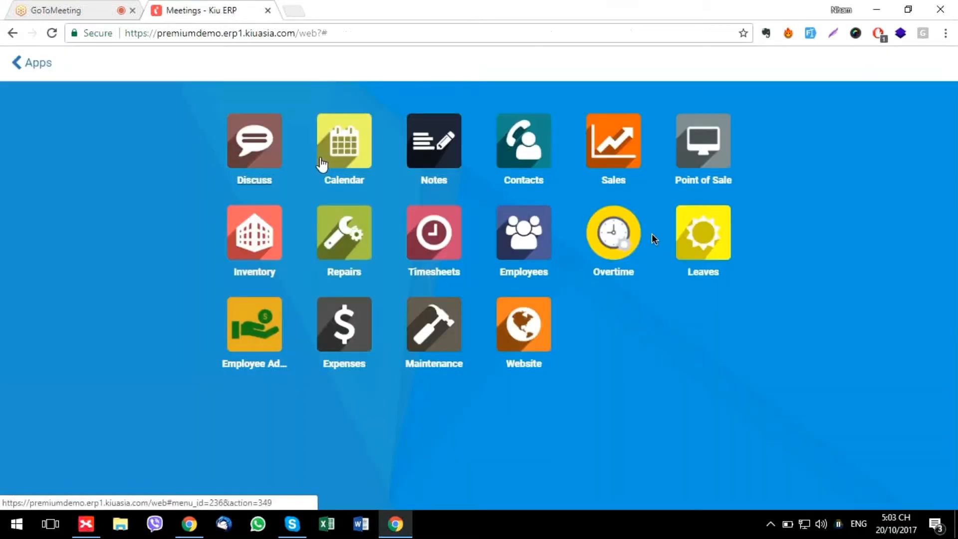
left_click(617, 150)
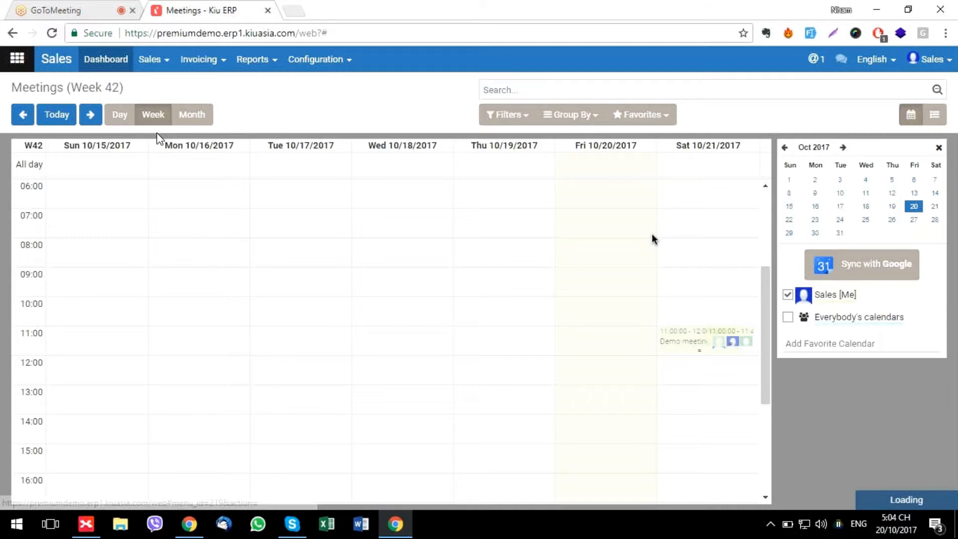
left_click(158, 61)
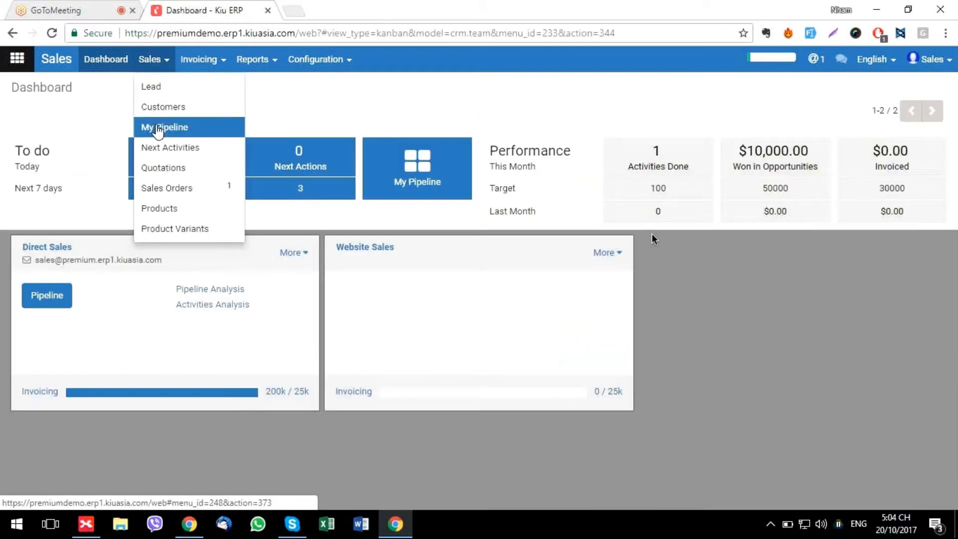
left_click(158, 131)
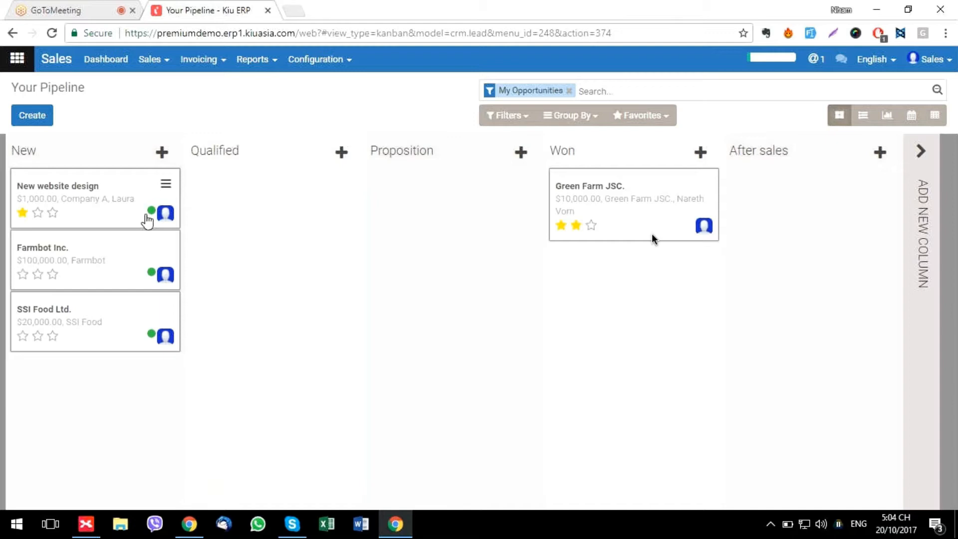
mouse_move(153, 217)
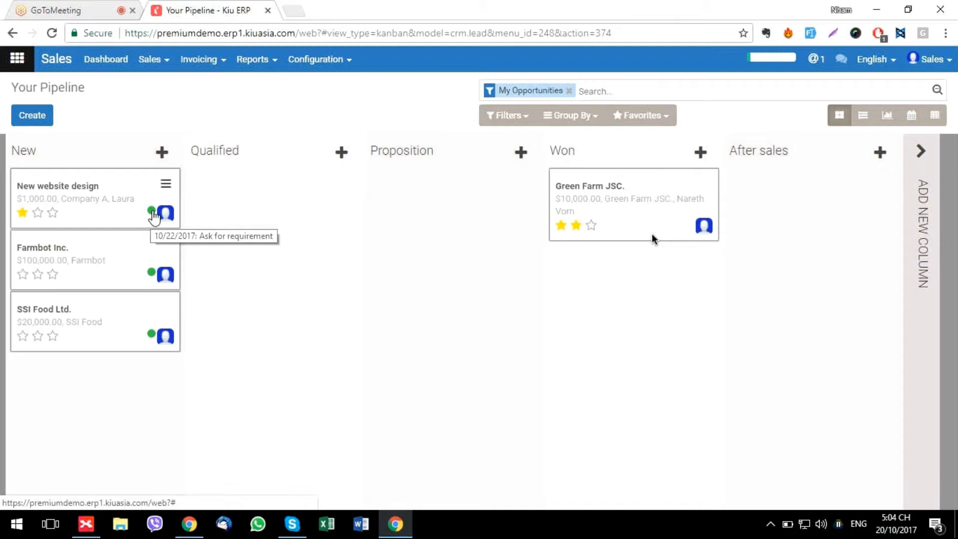
left_click(151, 211)
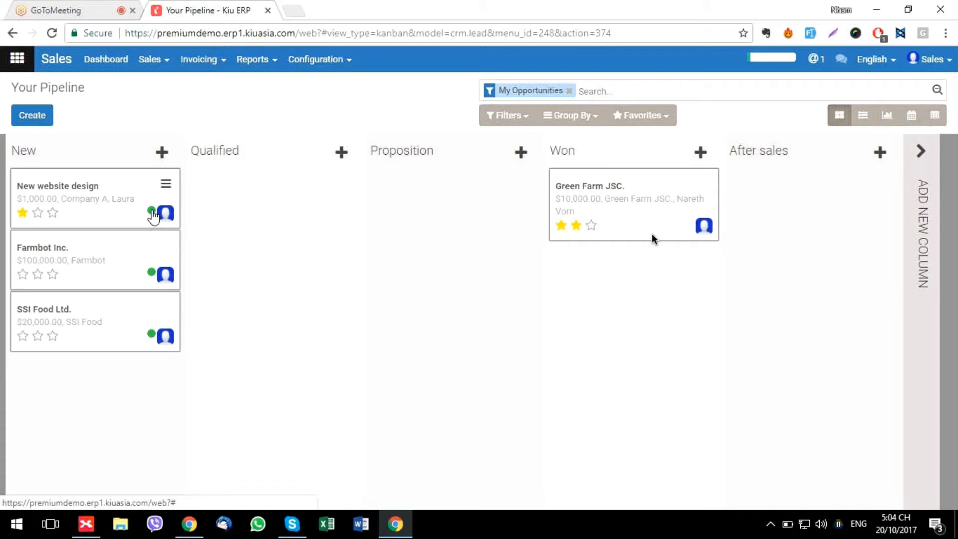
Log the e-mail as done with closing 10/23/2017 and note 'Client already answered'
left_click(154, 214)
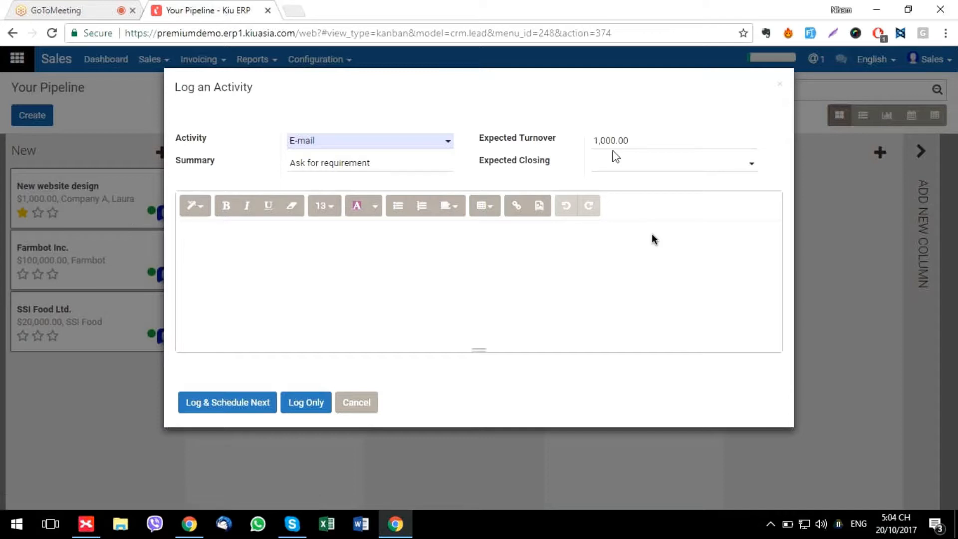
left_click(649, 165)
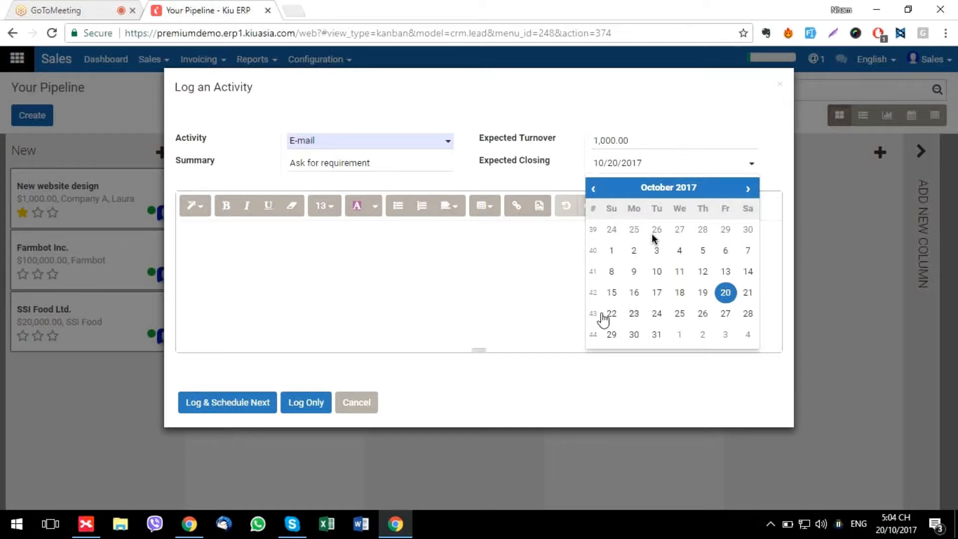
left_click(633, 313)
left_click(287, 269)
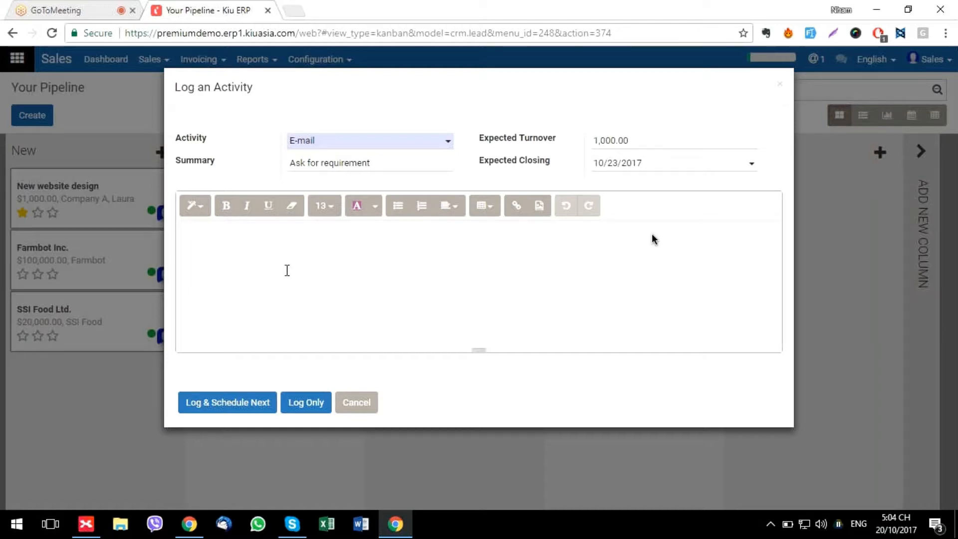
type("Client already answer")
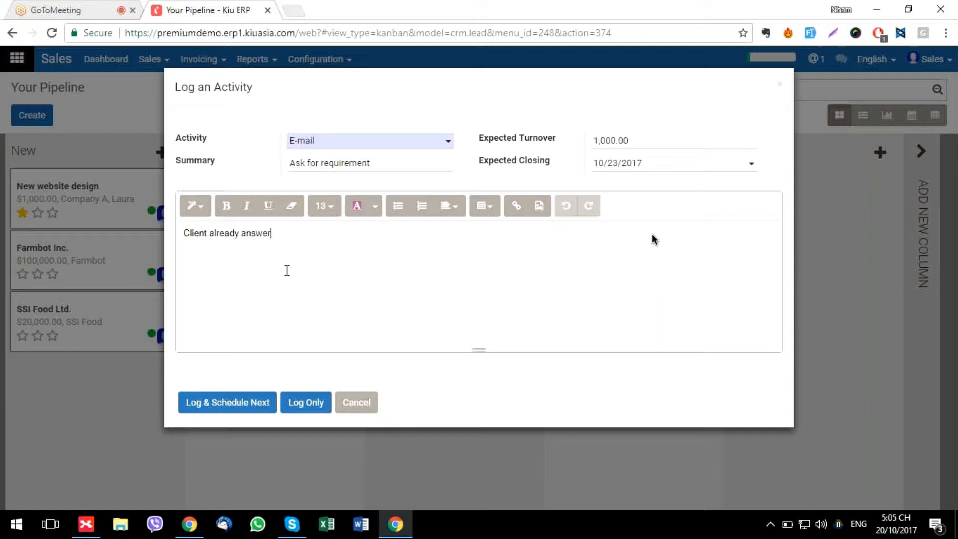
type("ed")
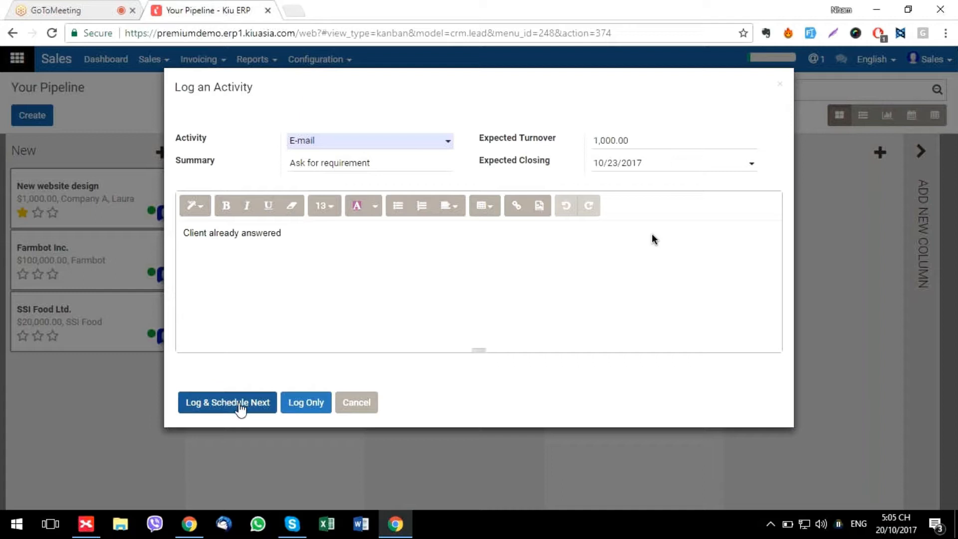
left_click(241, 402)
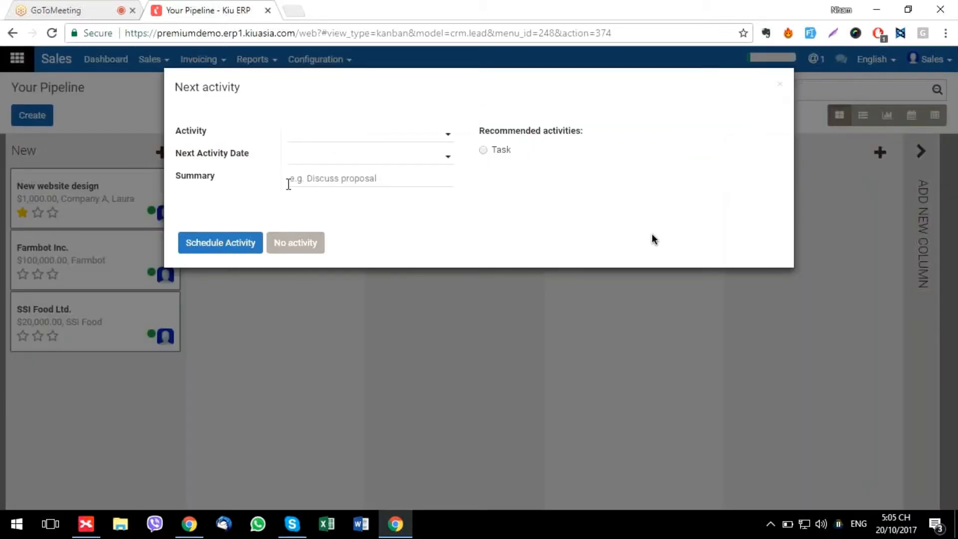
Schedule a Task 'Create proposal' due 10/23/2017 as the next activity
left_click(357, 135)
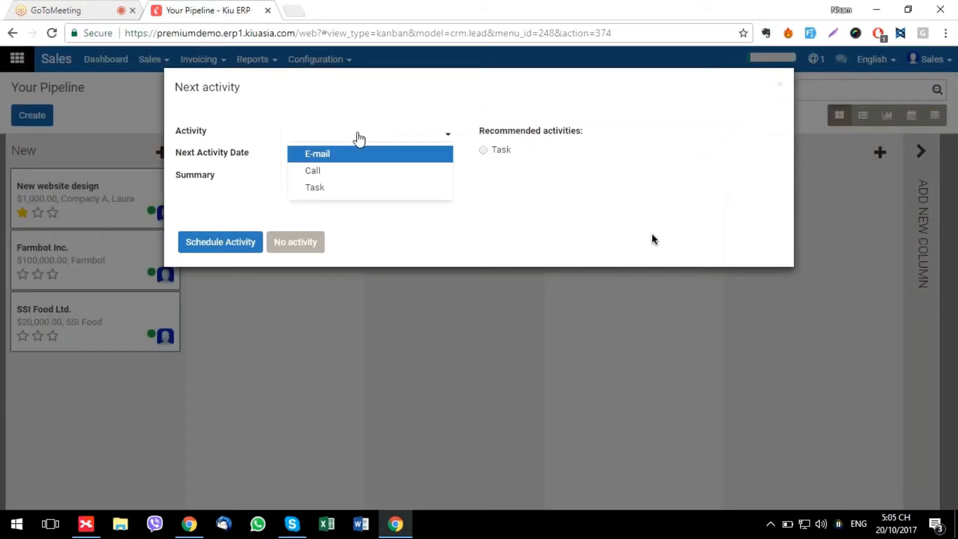
left_click(329, 189)
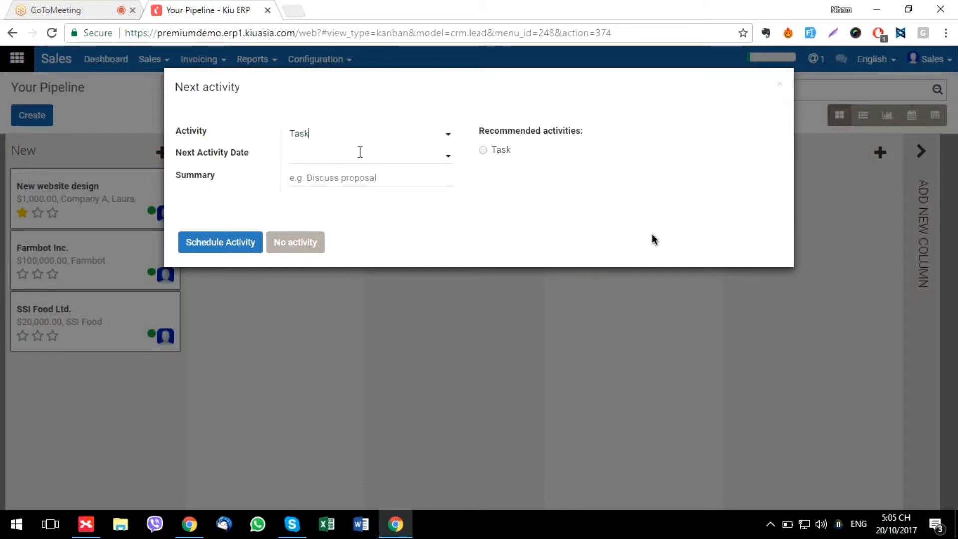
left_click(358, 157)
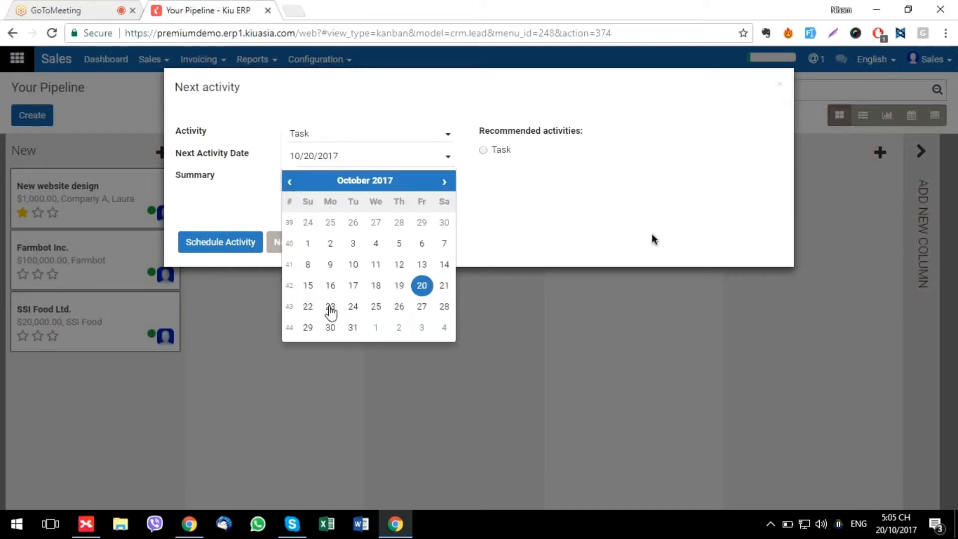
left_click(329, 306)
left_click(349, 179)
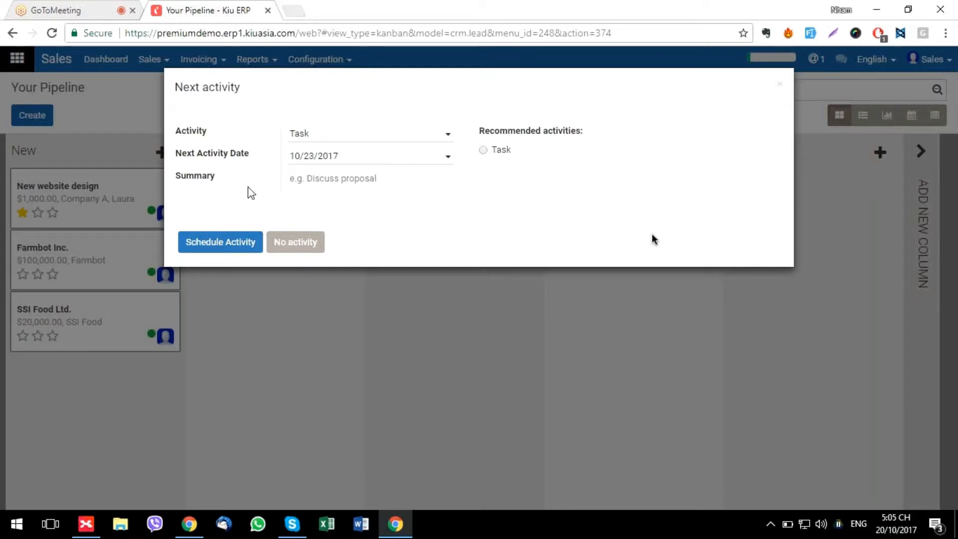
type("Crea")
type("te pr")
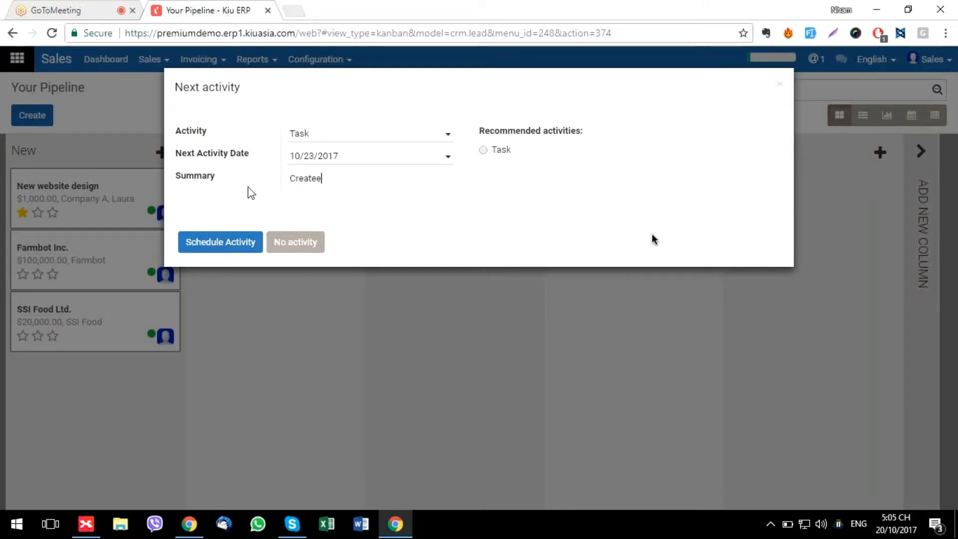
type("opos")
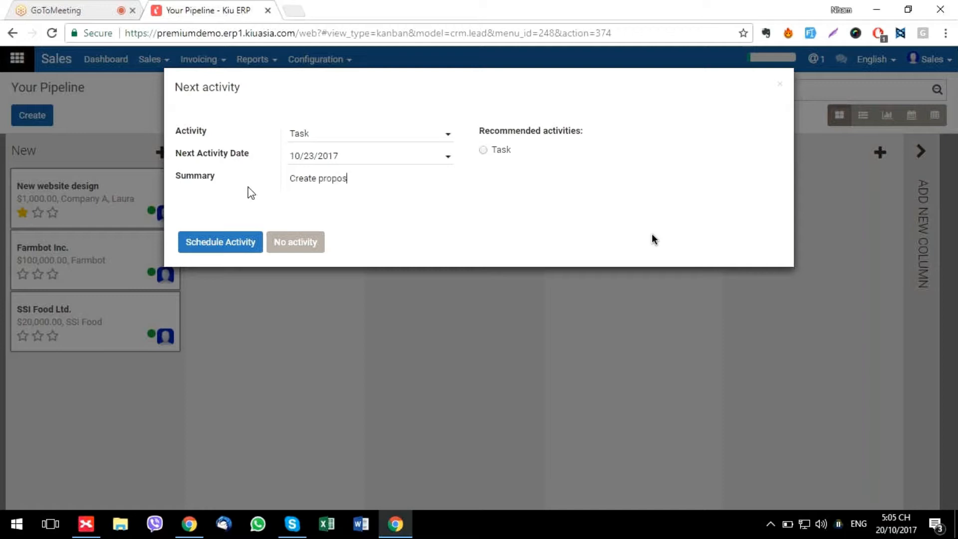
type("al")
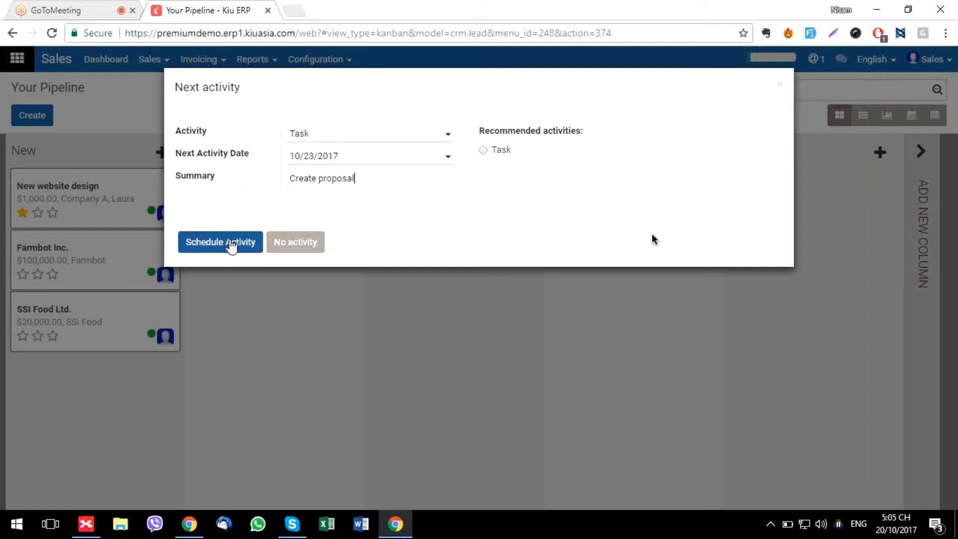
left_click(231, 244)
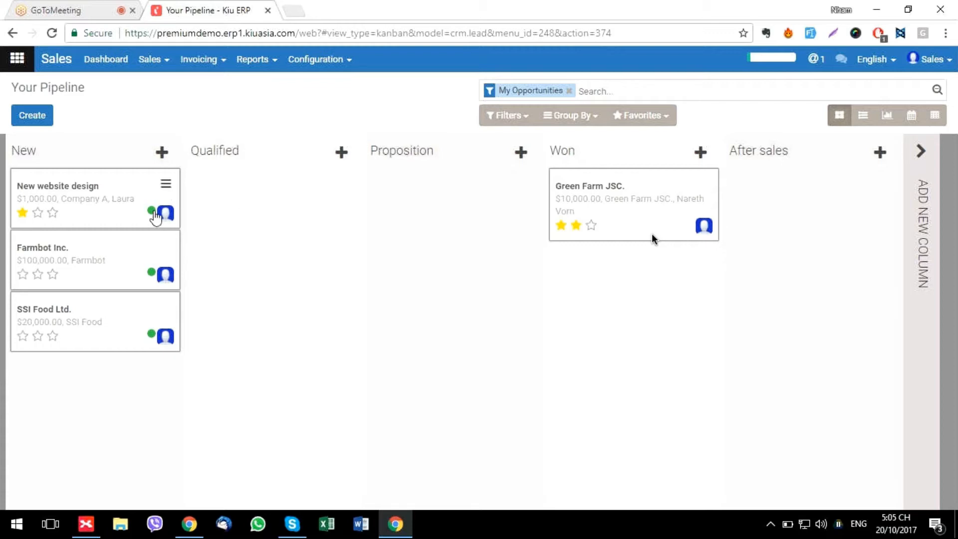
Move the New website design card through Qualified into Proposition (70%) and open its record
mouse_move(156, 216)
mouse_move(153, 278)
left_click_drag(90, 192, 270, 192)
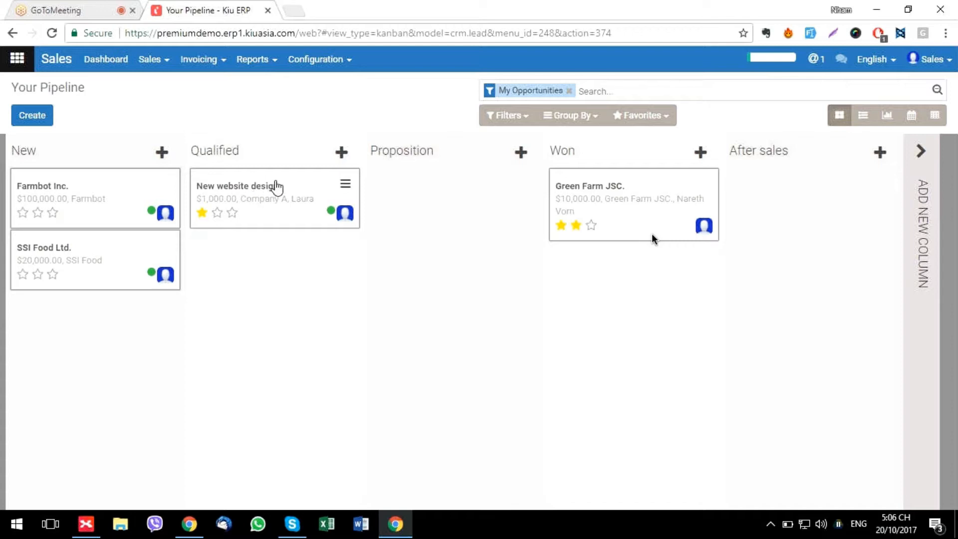
left_click_drag(266, 185, 452, 189)
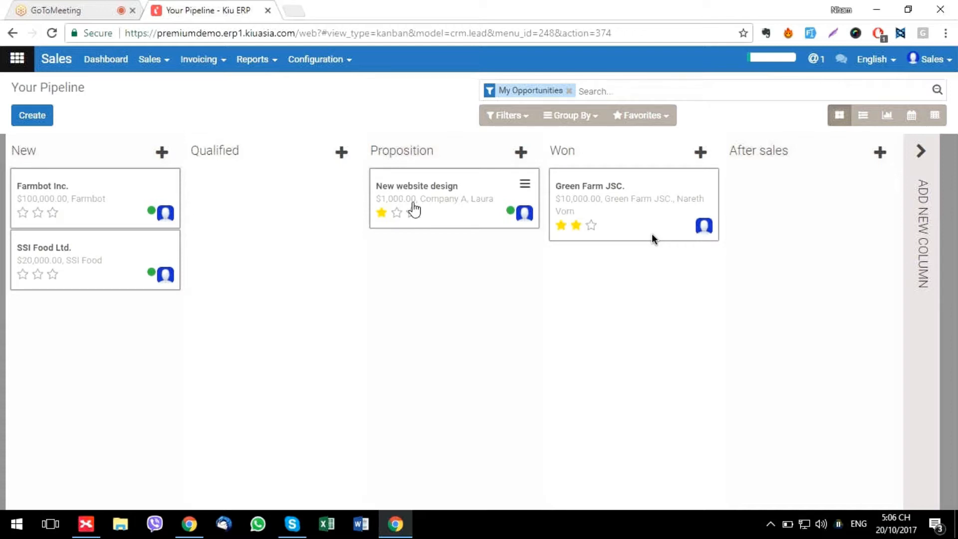
left_click(412, 212)
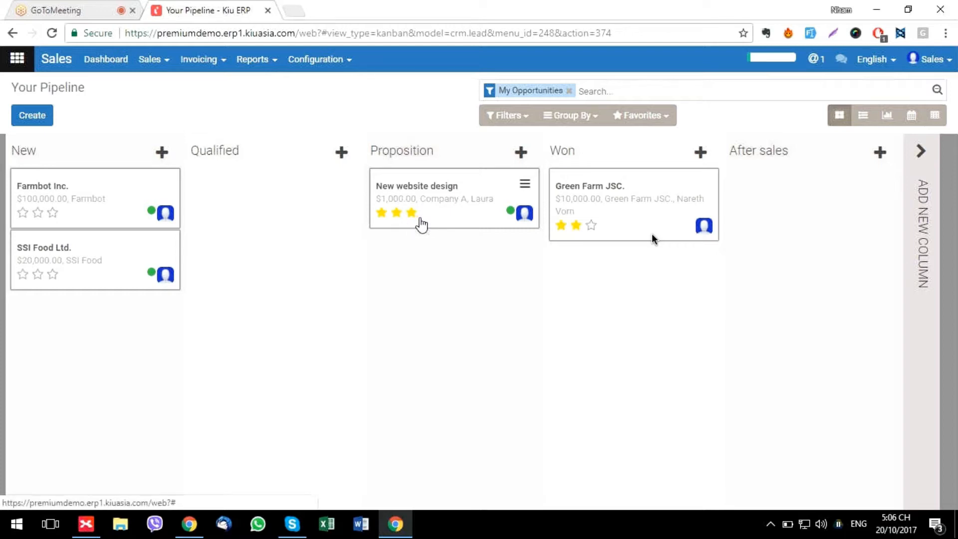
left_click(428, 192)
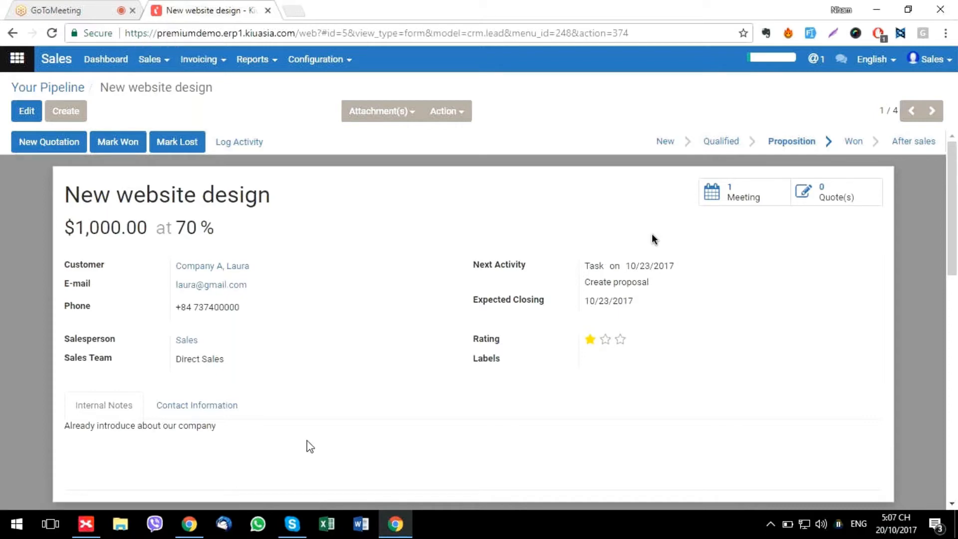
key("alt+Tab")
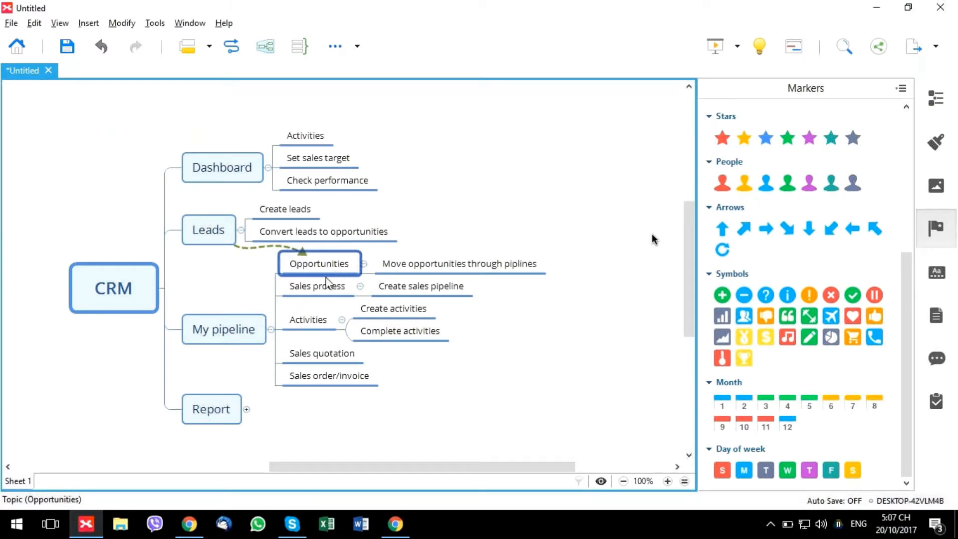
left_click(317, 324)
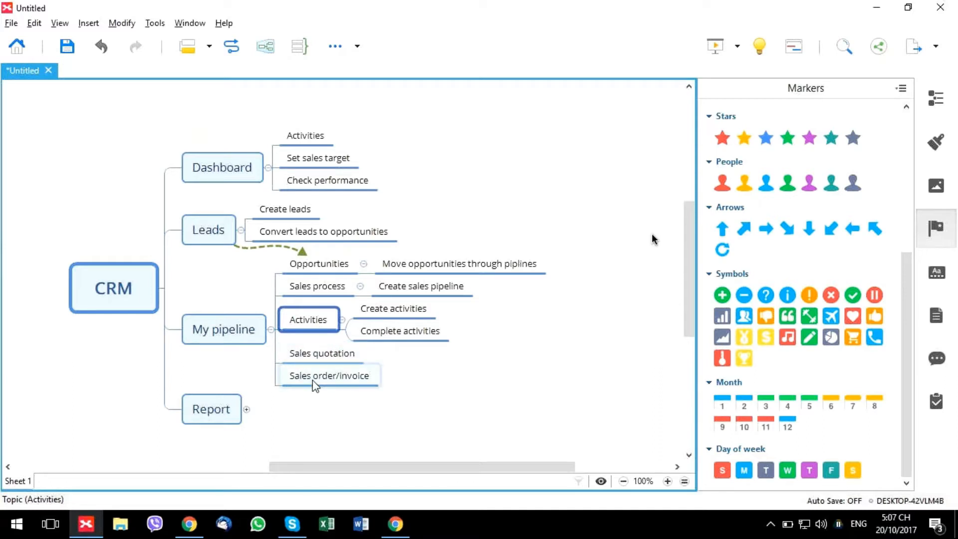
key("alt+Tab")
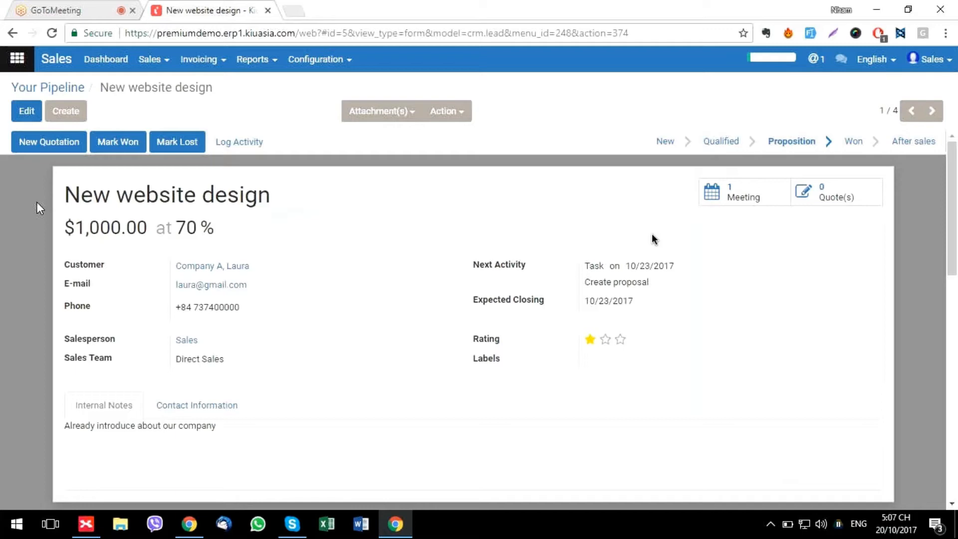
left_click(89, 2)
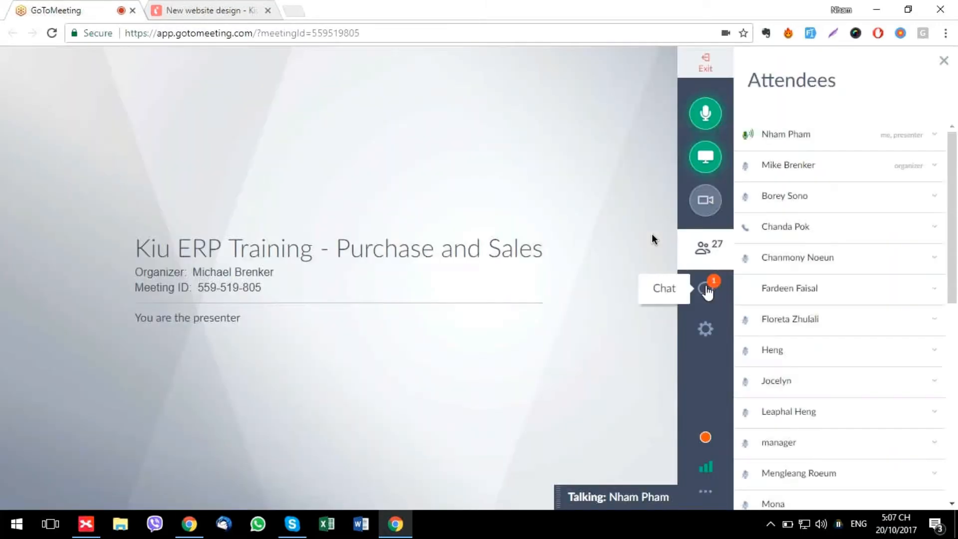
left_click(707, 291)
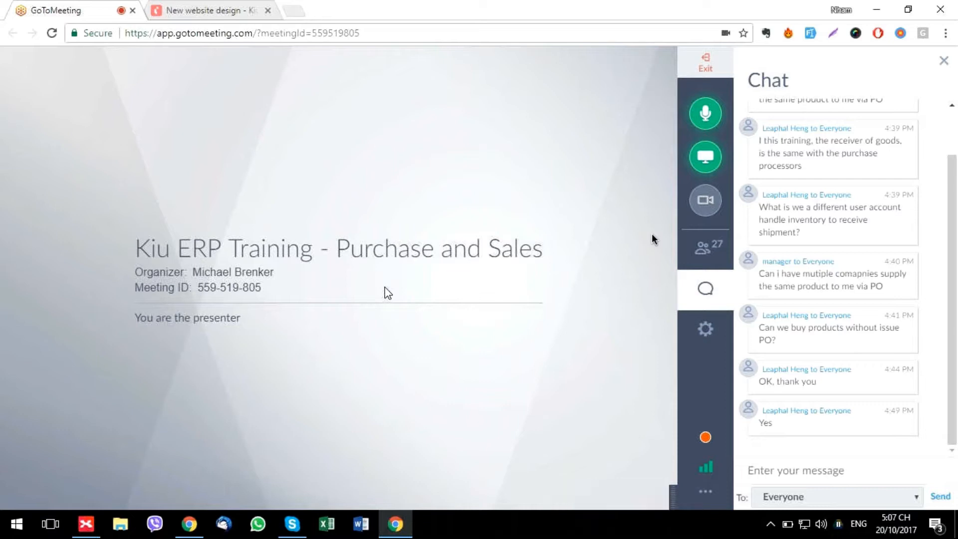
left_click(209, 9)
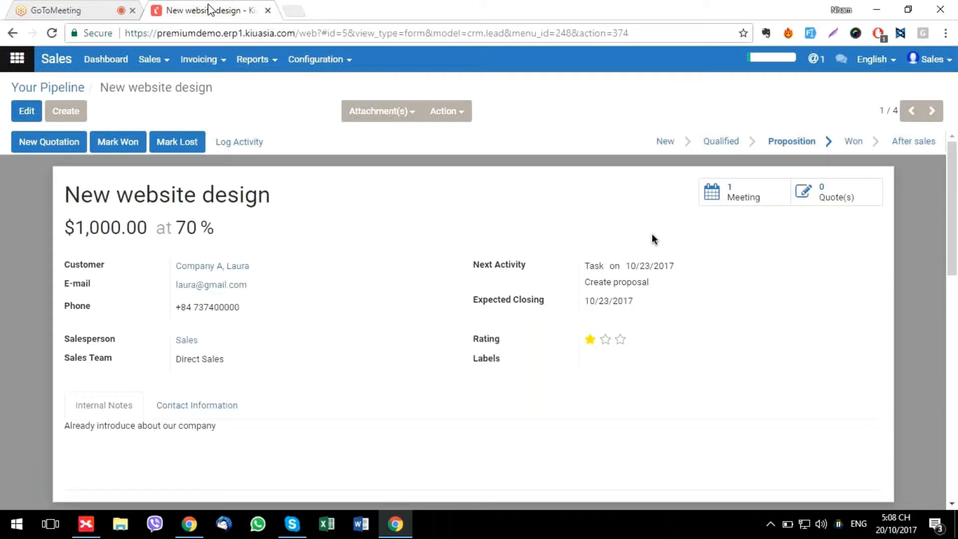
Back on the pipeline kanban, log Farmbot Inc.'s pending call without scheduling a follow-up
left_click(43, 90)
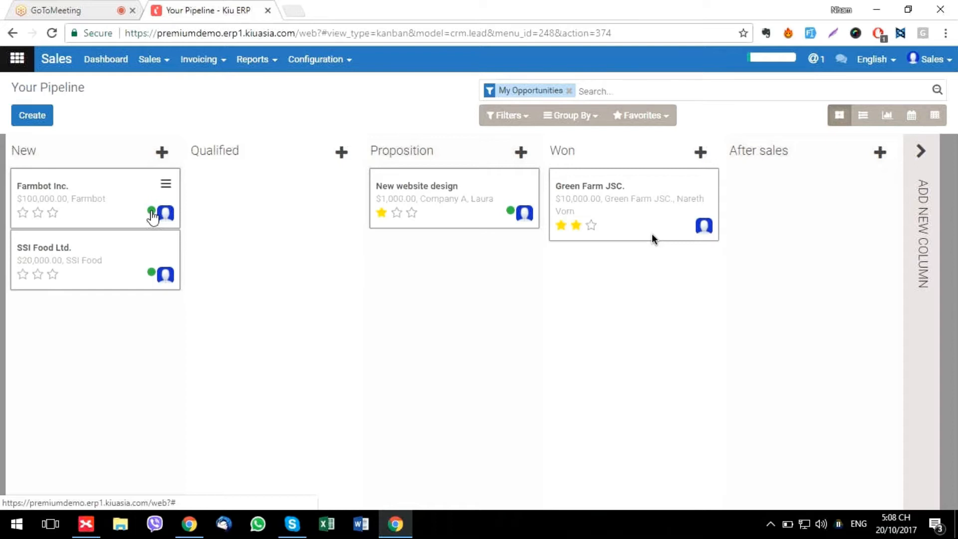
left_click(152, 212)
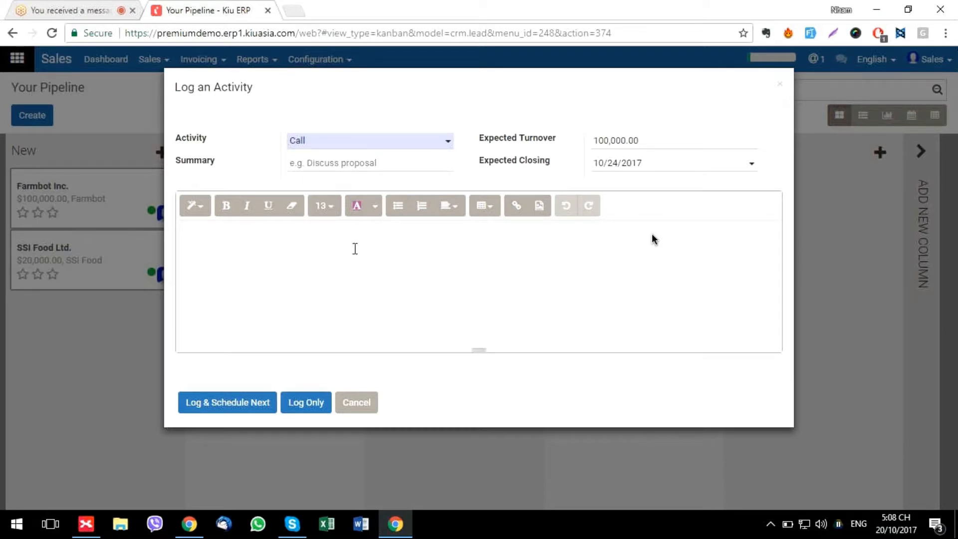
left_click(314, 403)
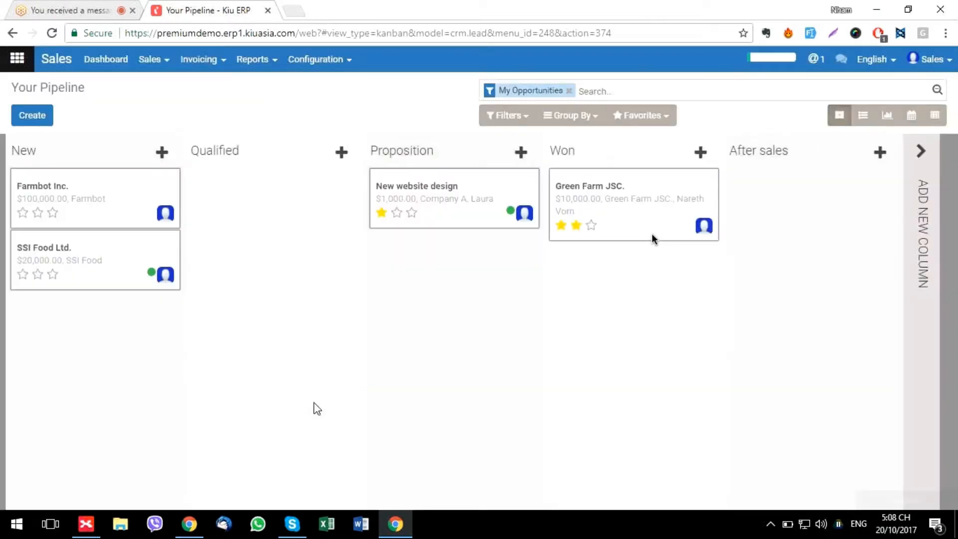
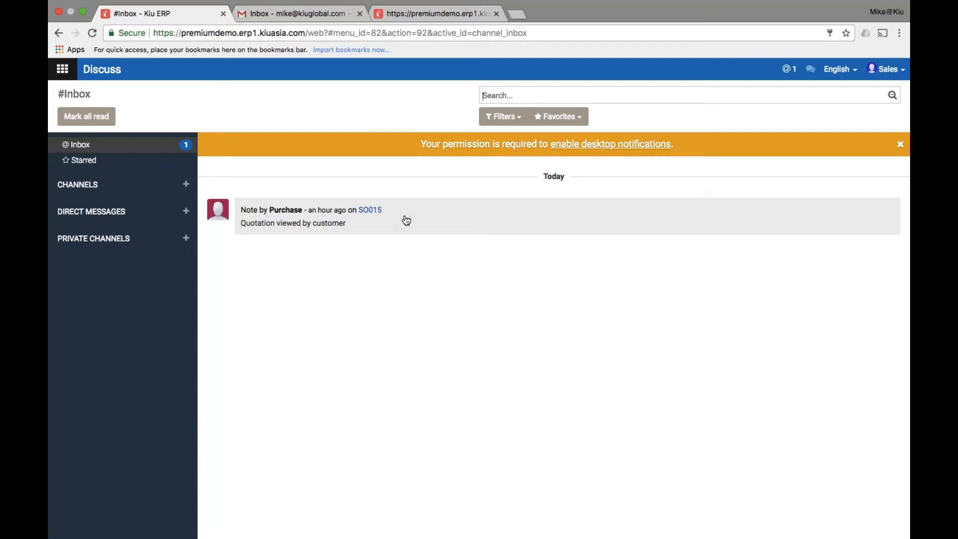
Leave the Discuss inbox and show the grid of all Kiu ERP apps
left_click(70, 72)
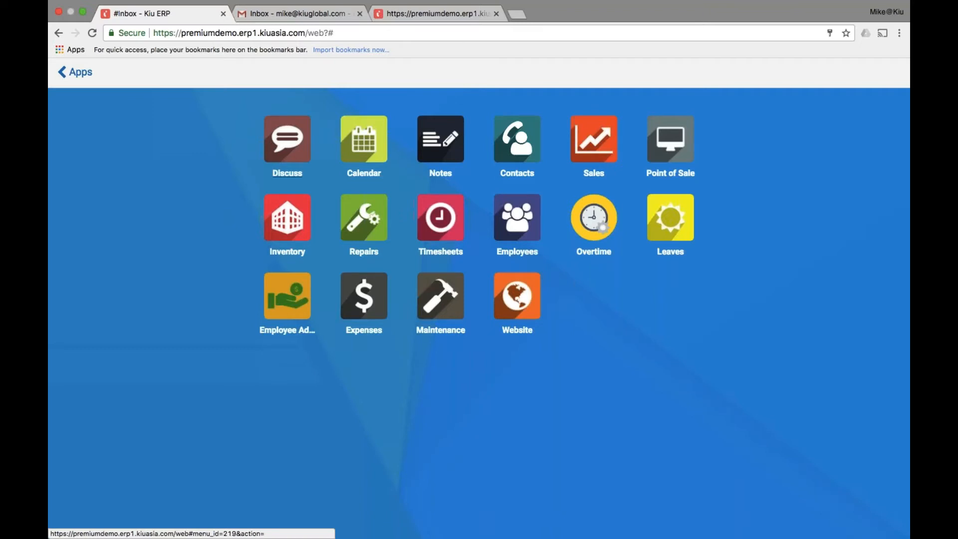
In Sales, go to the Quotations list and create a new blank quotation
left_click(593, 145)
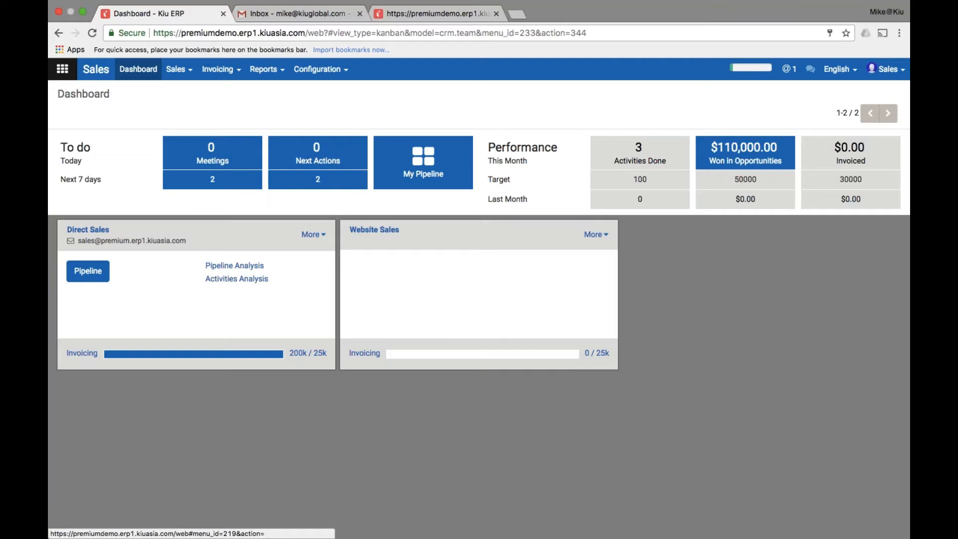
left_click(190, 75)
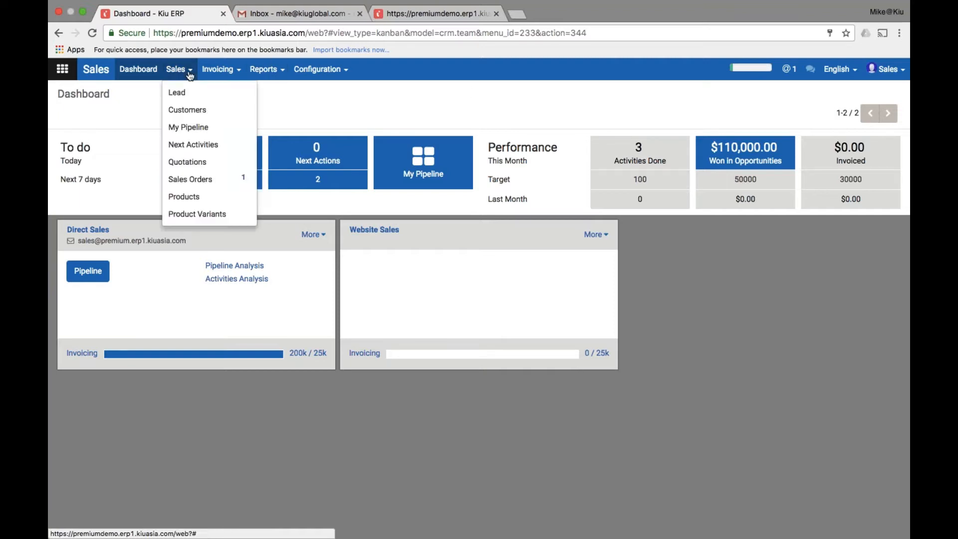
left_click(210, 163)
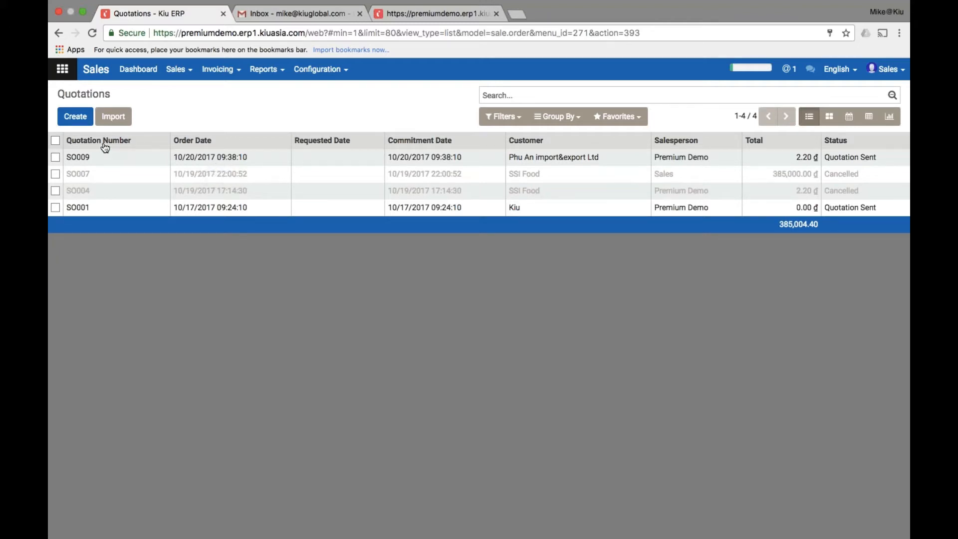
left_click(69, 118)
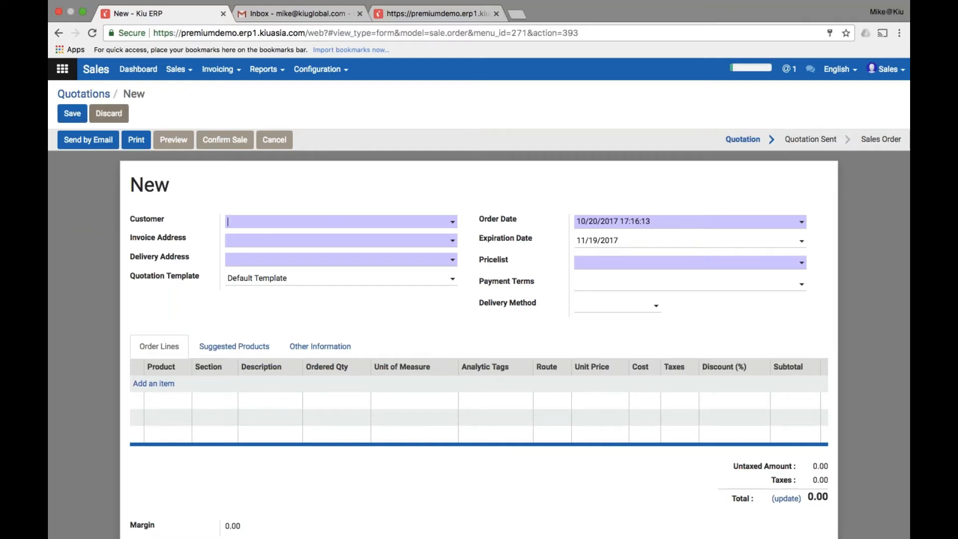
Set SSI Food as customer, leaving the payment terms unchosen
type("ssi")
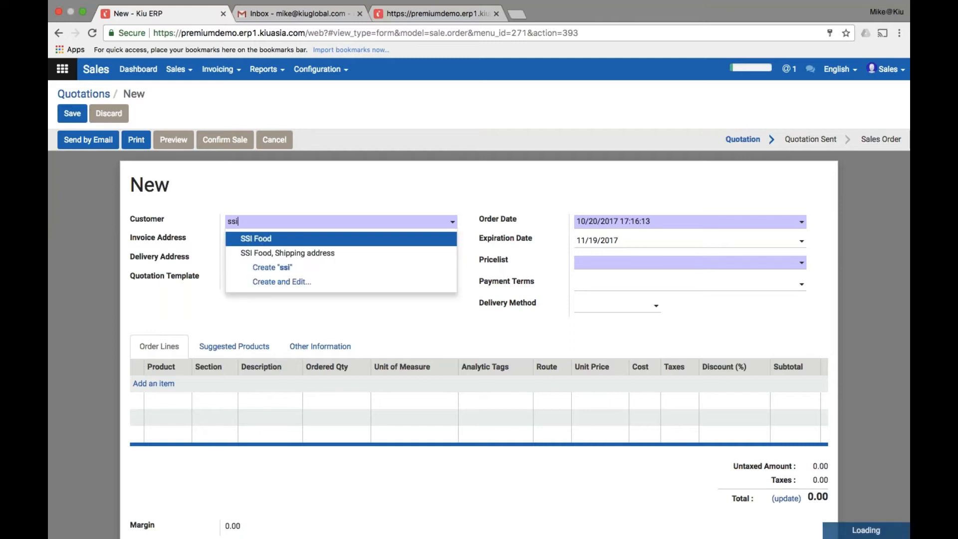
left_click(319, 238)
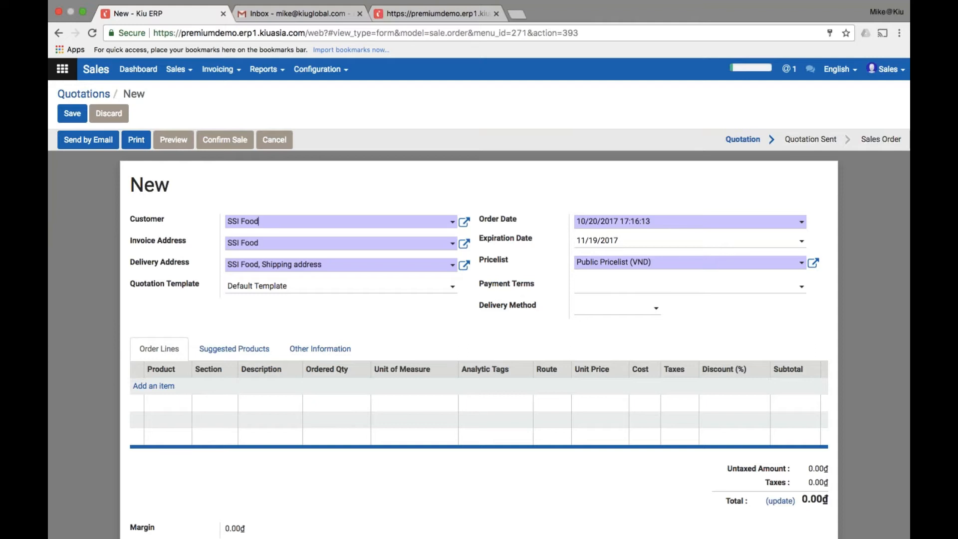
left_click(688, 286)
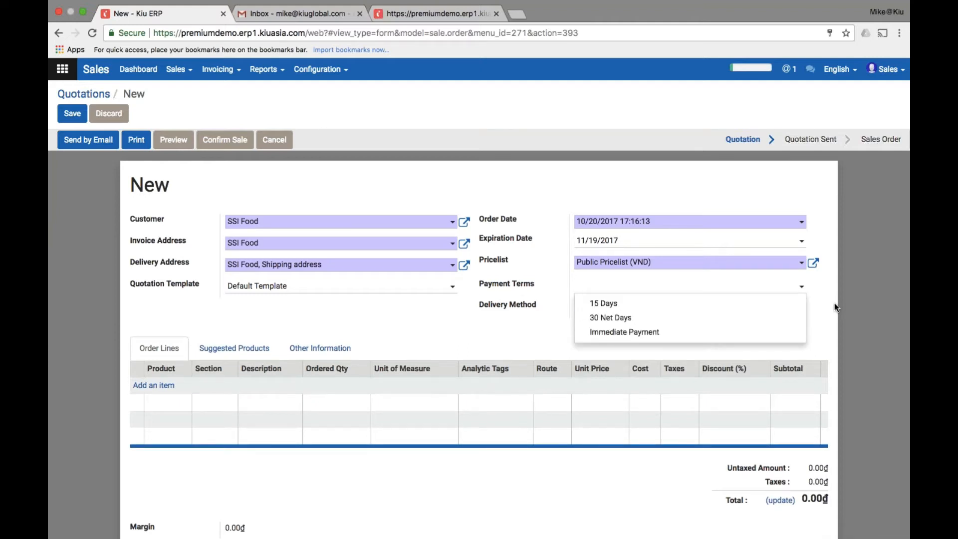
key("Escape")
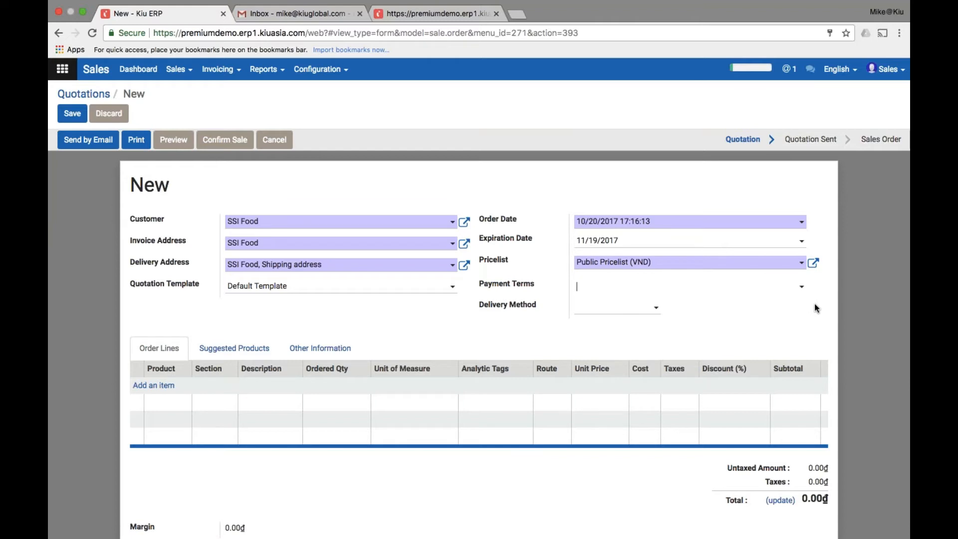
scroll(814, 303, "down", 3)
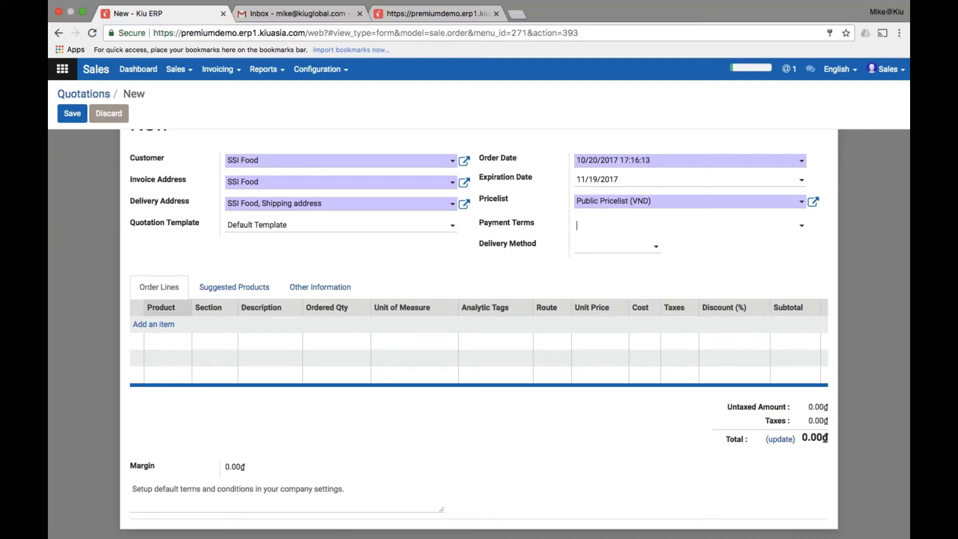
Add a Jasmine Rice order line of 3 kg at 5, giving a 16.50₫ total
left_click(149, 325)
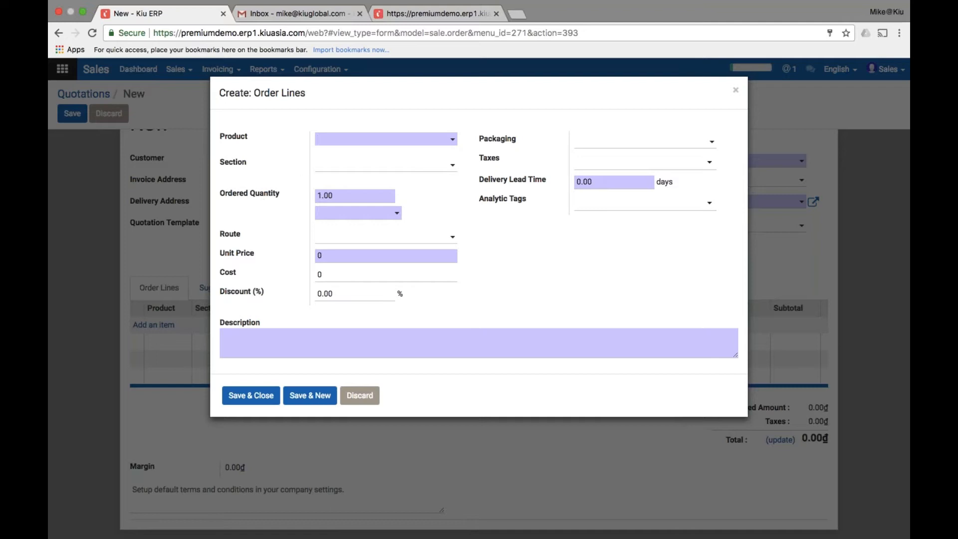
type("jasm")
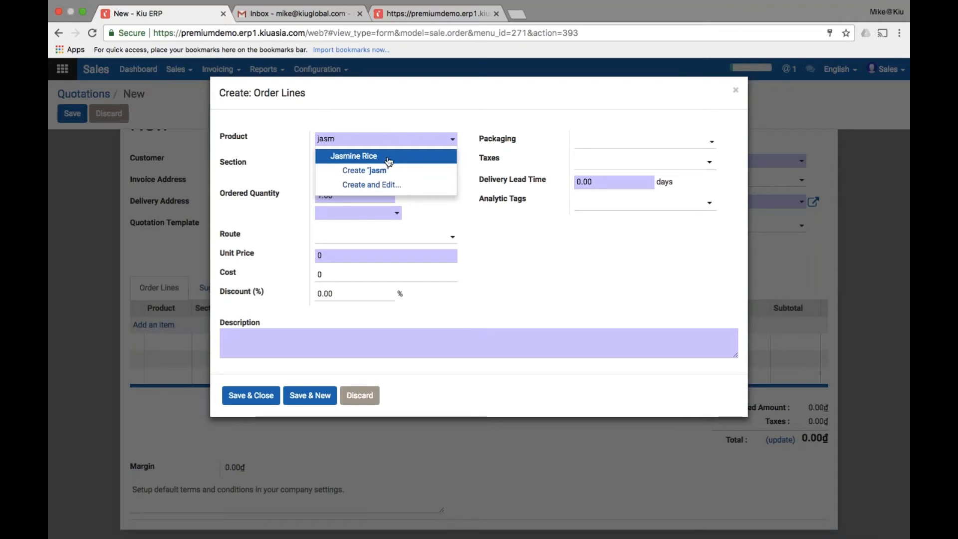
left_click(388, 157)
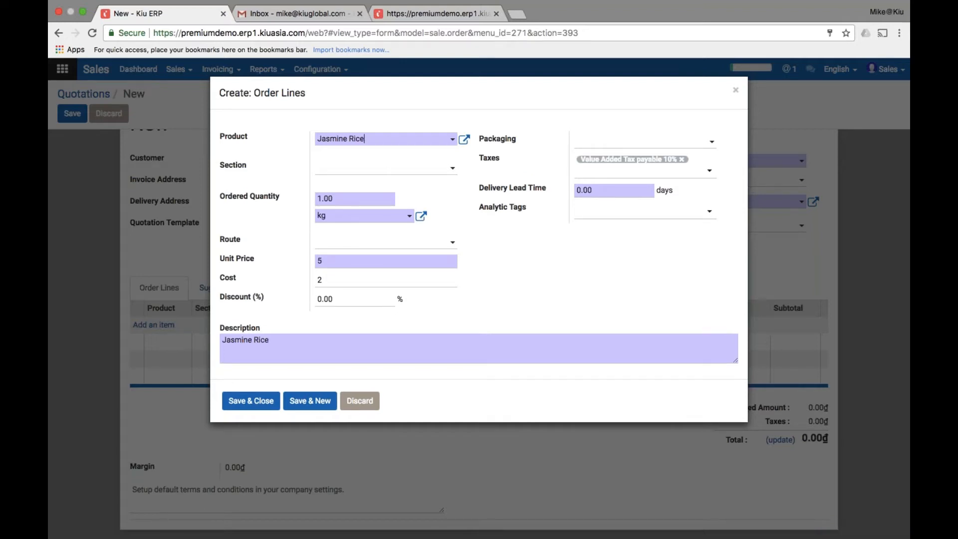
left_click(378, 172)
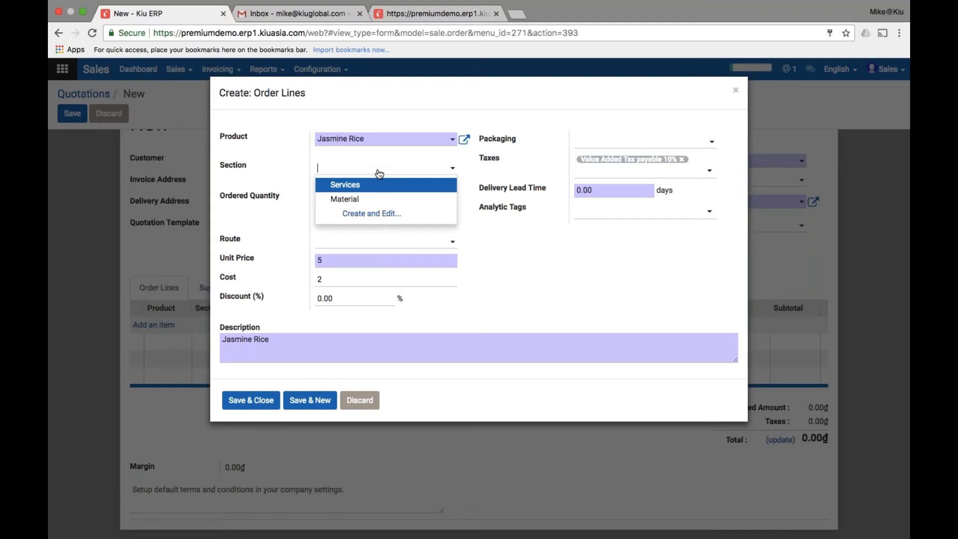
left_click(379, 173)
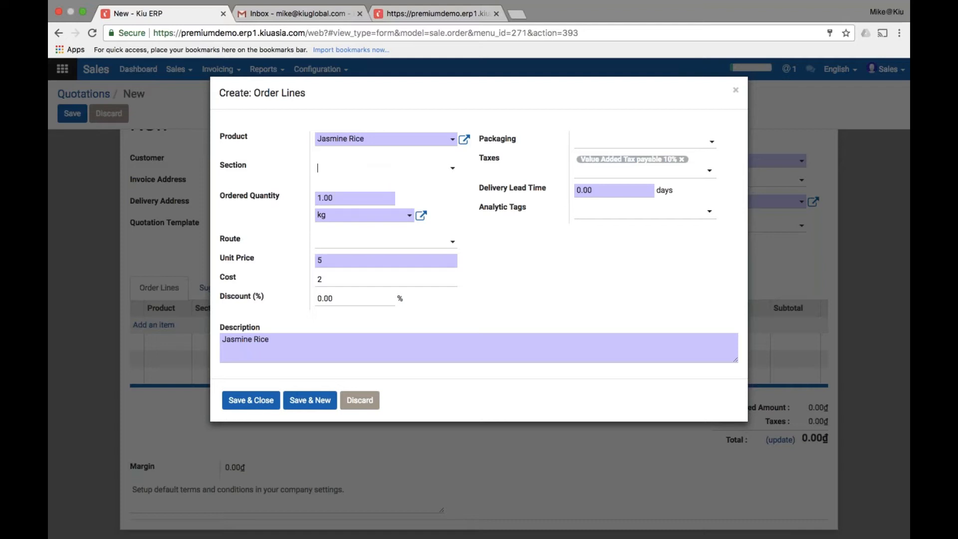
double_click(331, 199)
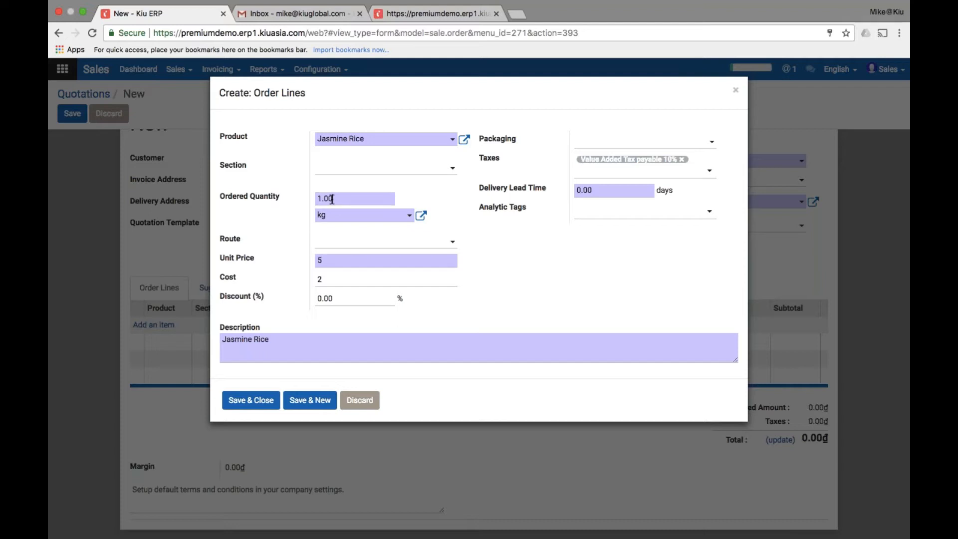
type("3")
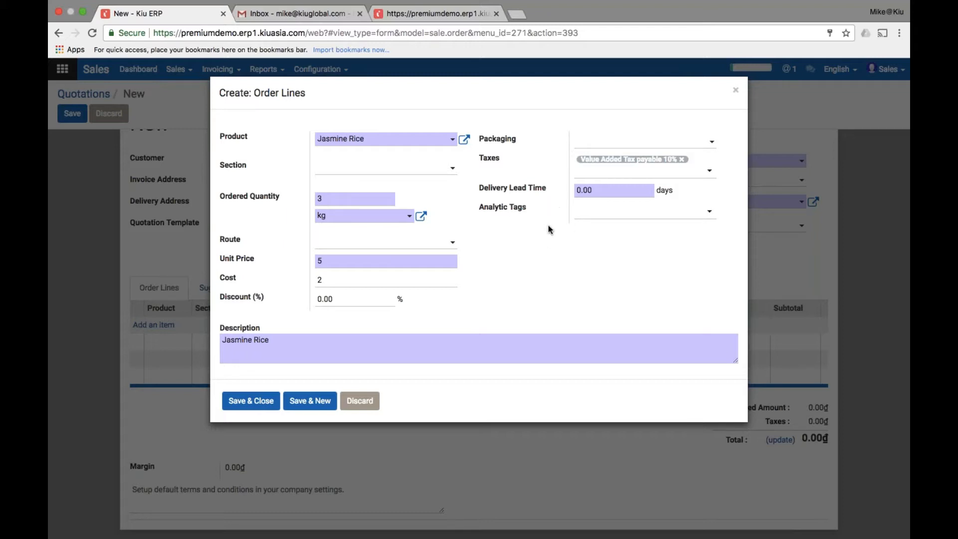
mouse_move(528, 192)
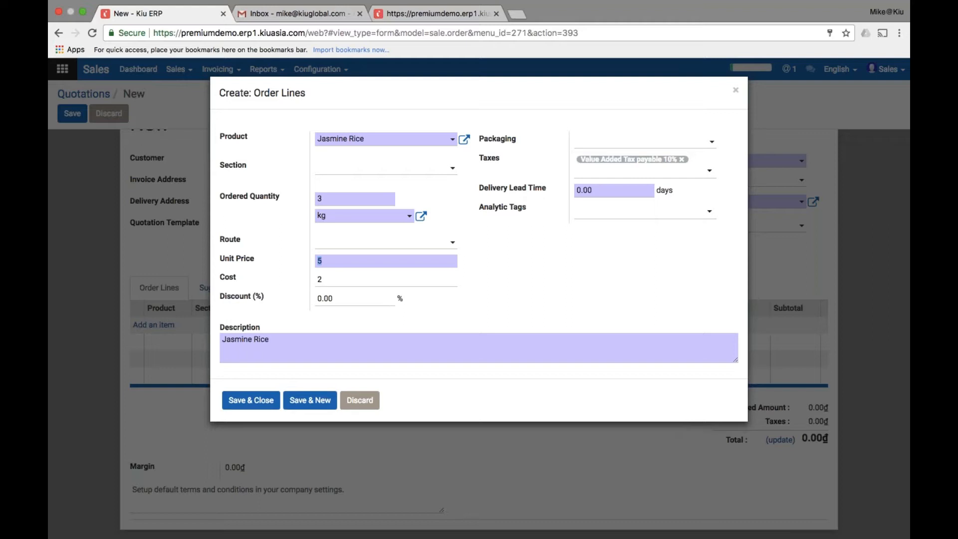
left_click(333, 299)
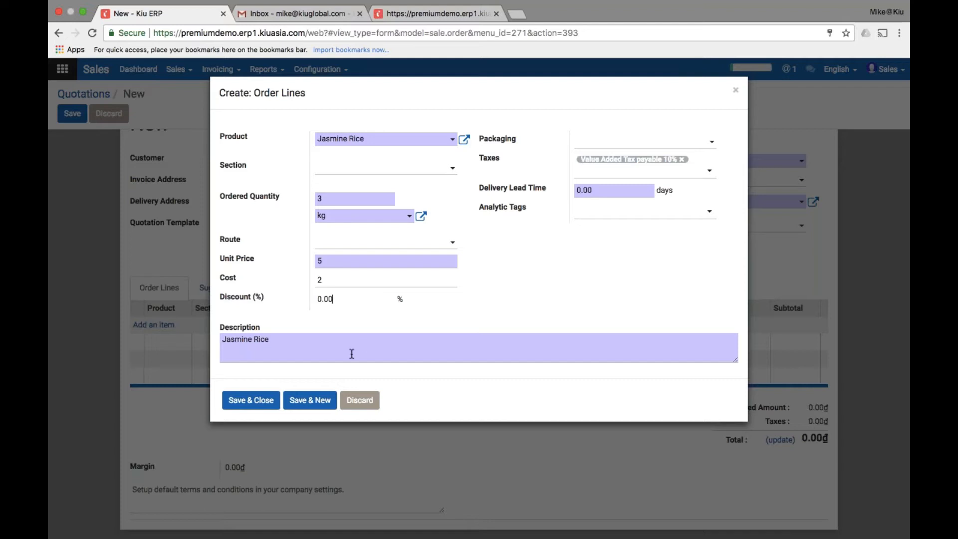
left_click(265, 402)
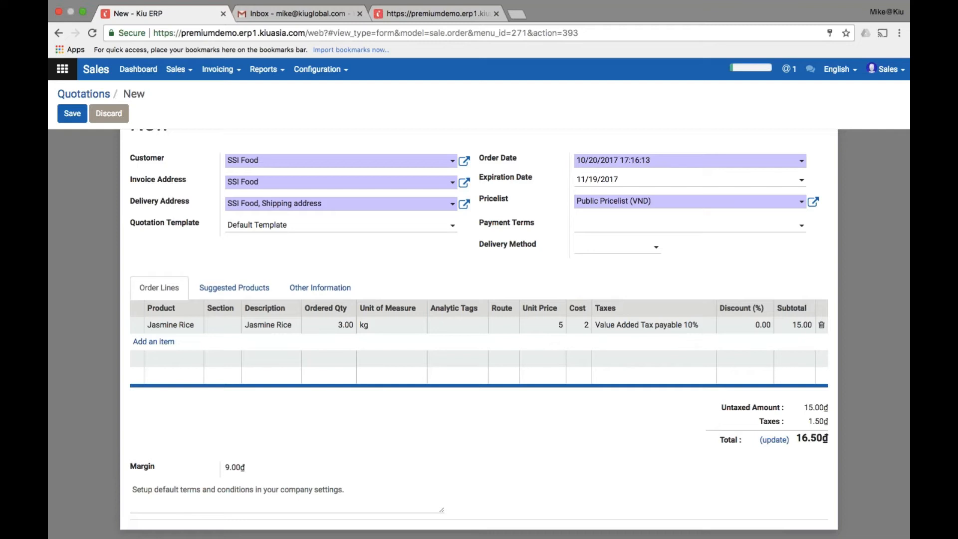
Review the Suggested Products and Other Information tabs, keeping shipping as deliver each product when available
left_click(231, 288)
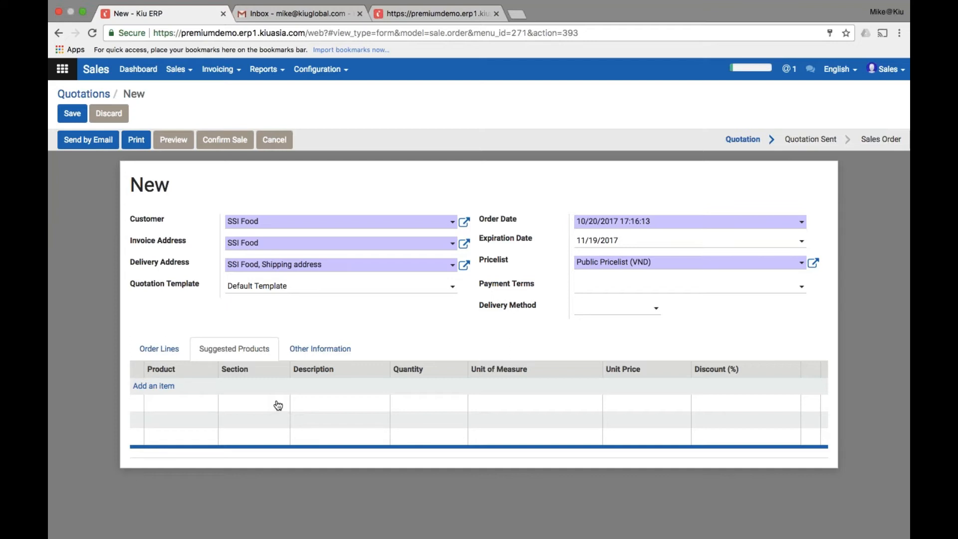
left_click(323, 349)
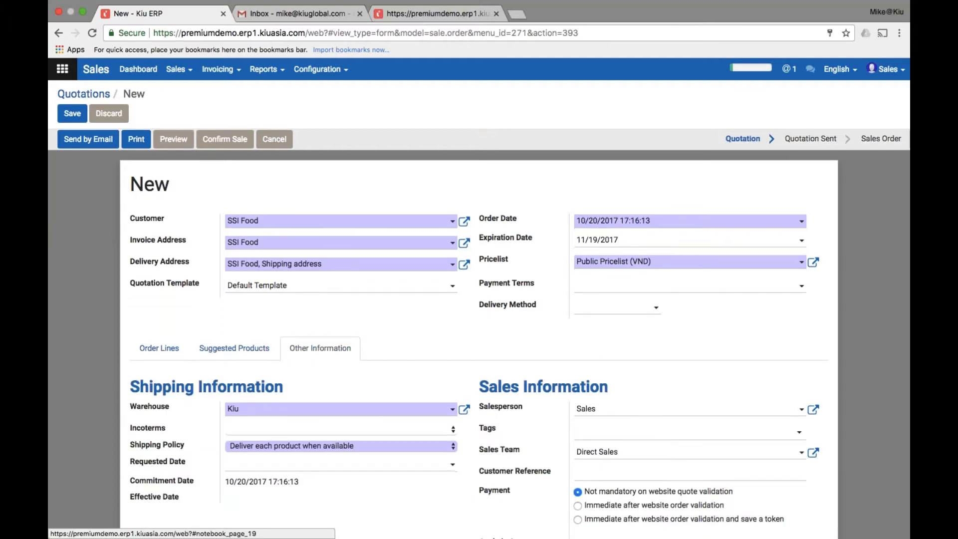
scroll(479, 330, "down", 3)
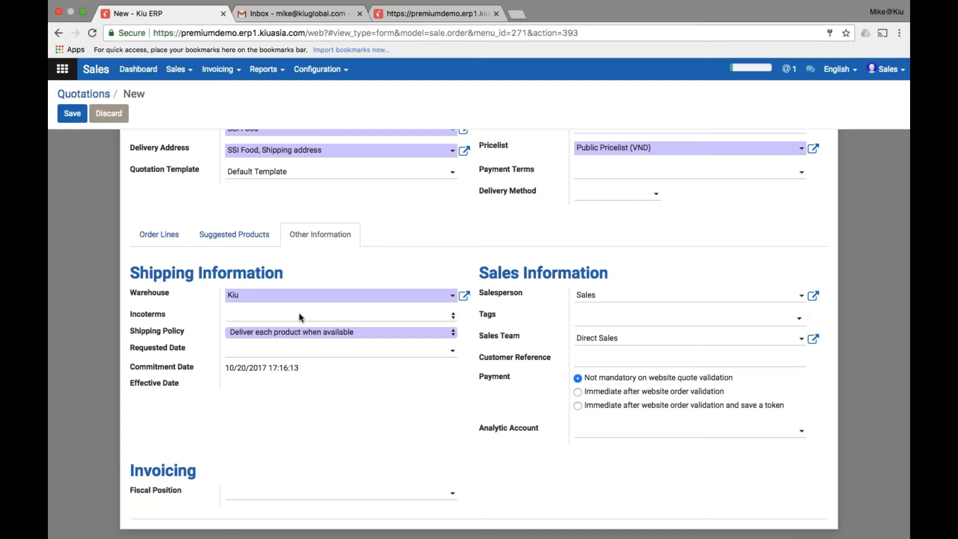
left_click(315, 330)
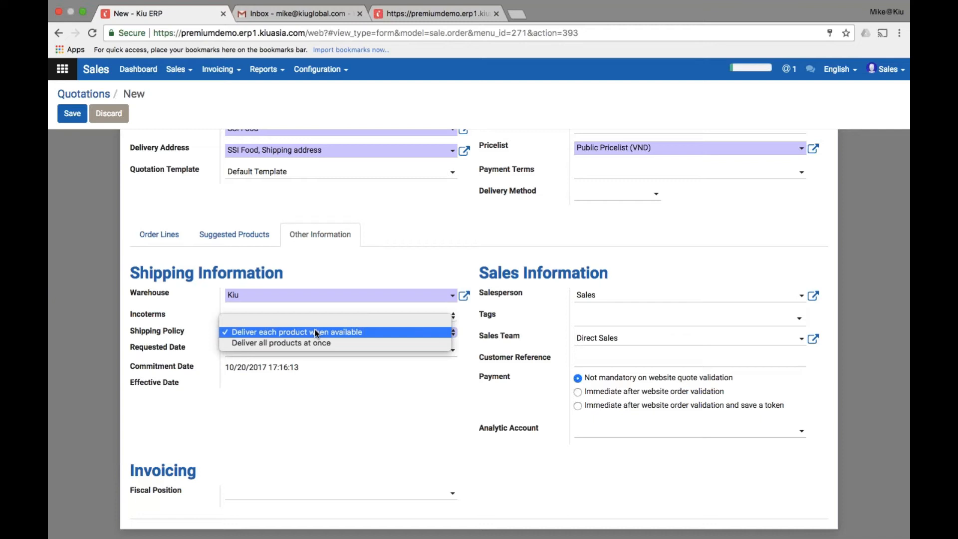
left_click(314, 332)
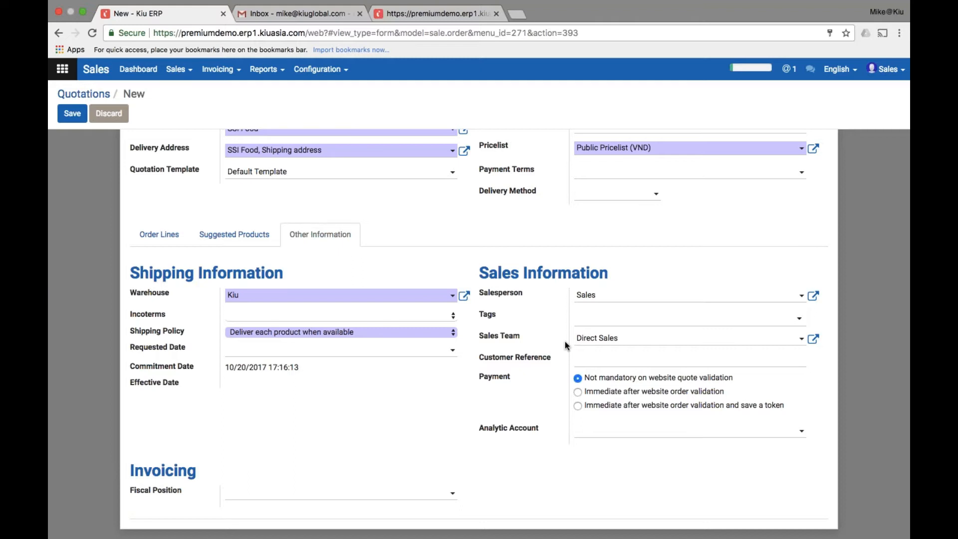
scroll(201, 170, "up", 1)
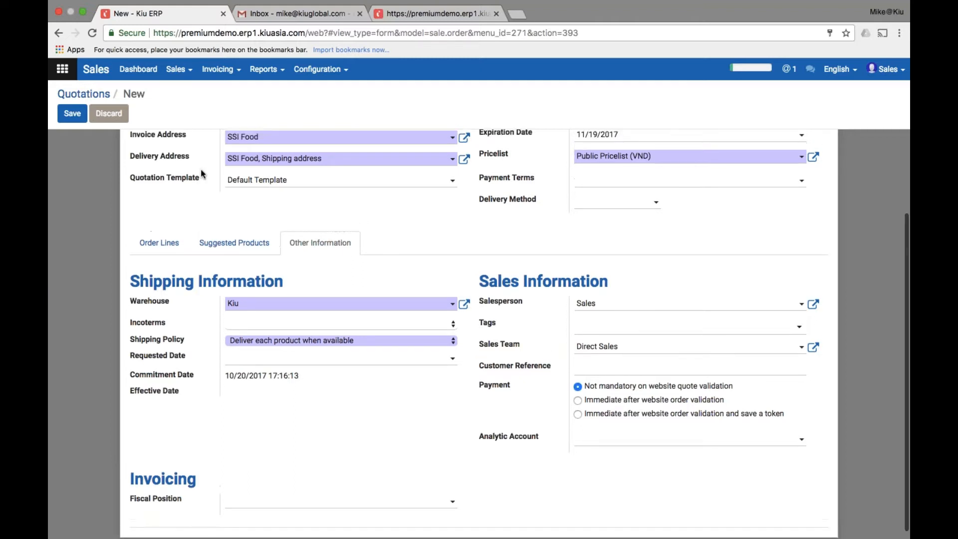
scroll(201, 173, "up", 5)
Save the quotation as SO018 and start a Send by Email draft
left_click(75, 116)
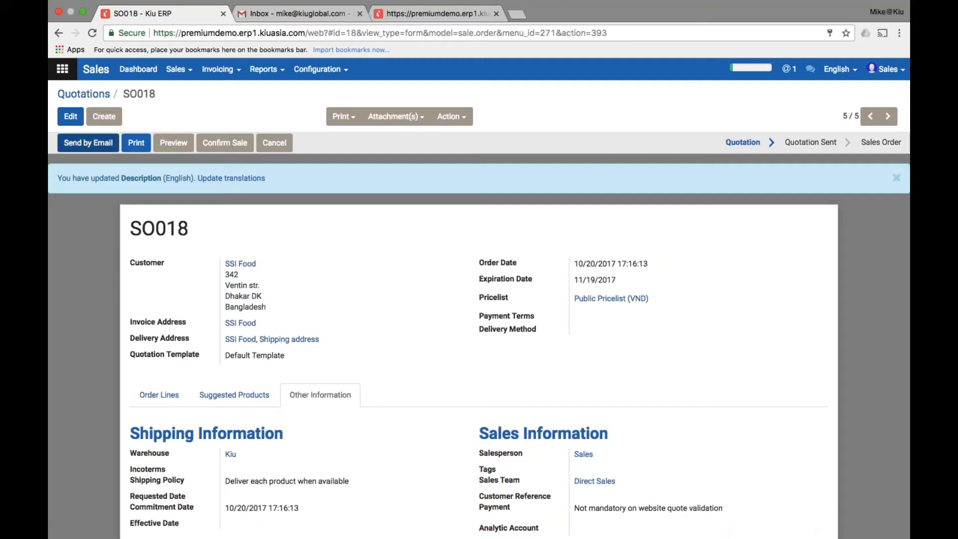
left_click(84, 143)
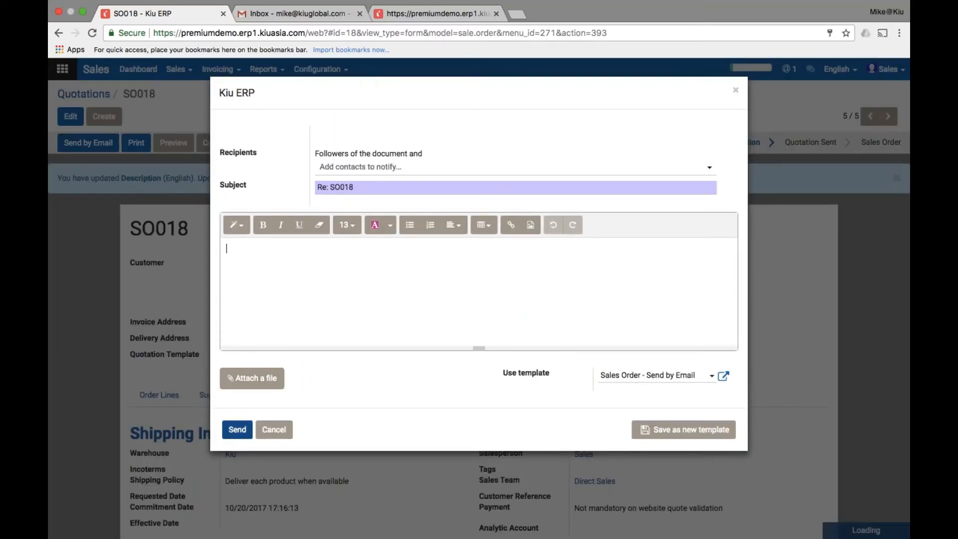
Send SSI Food the SO018 quotation email with SO018_draft.pdf attached
left_click(235, 435)
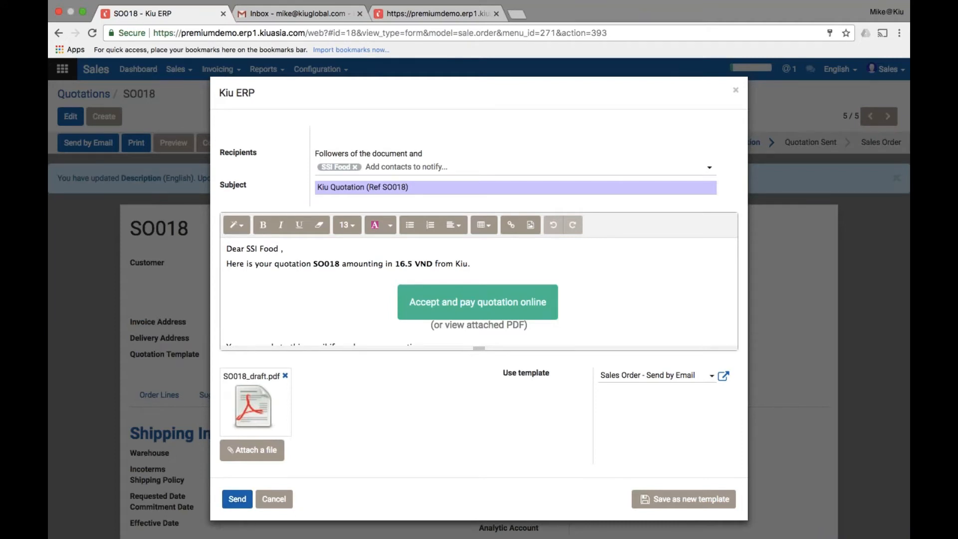
left_click(236, 501)
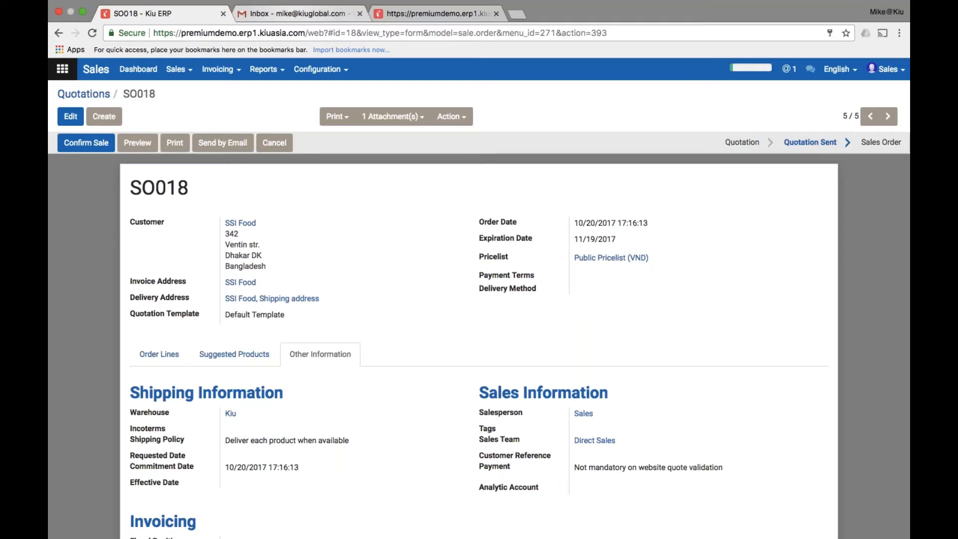
In the Gmail inbox, open the Kiu Quotation (Ref SO018) email and follow its online acceptance link
left_click(290, 14)
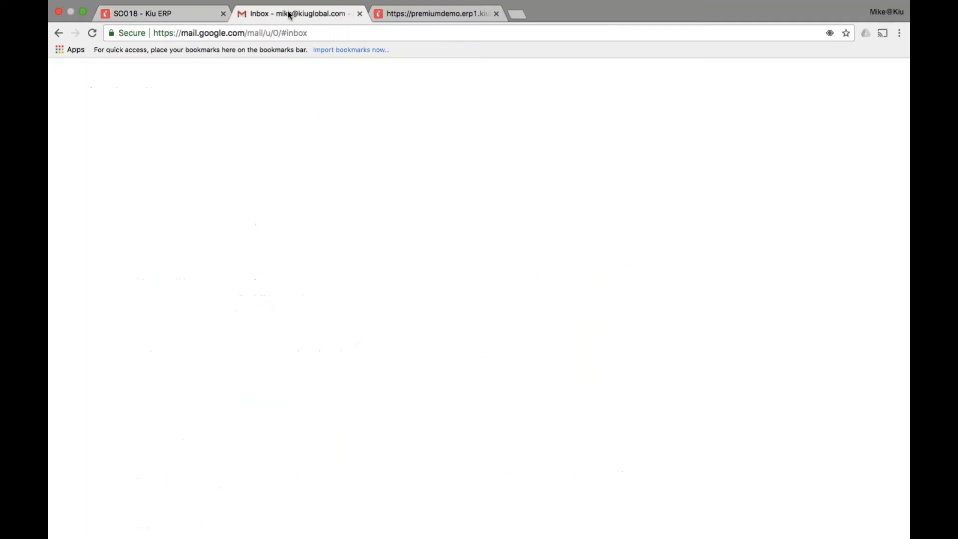
mouse_move(95, 280)
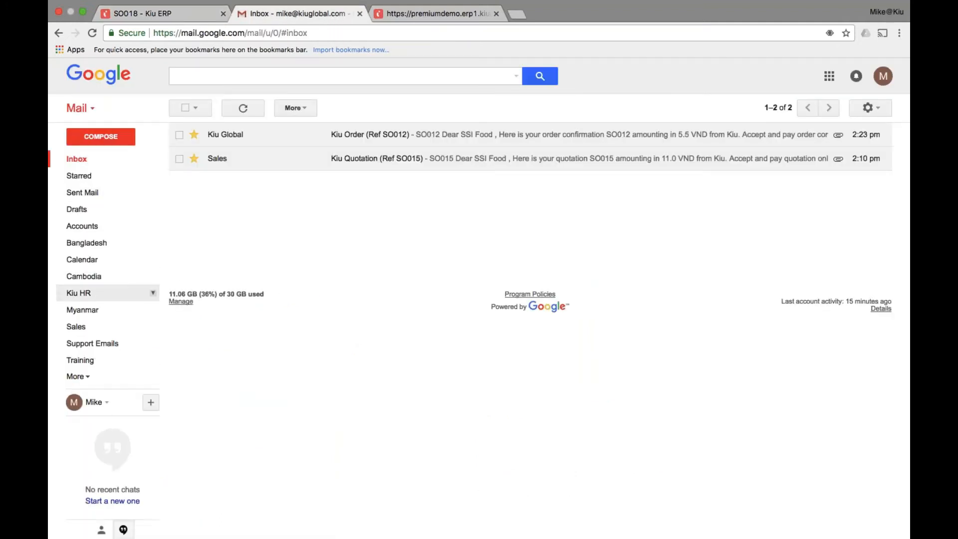
left_click(89, 380)
scroll(89, 300, "down", 1)
scroll(85, 224, "up", 1)
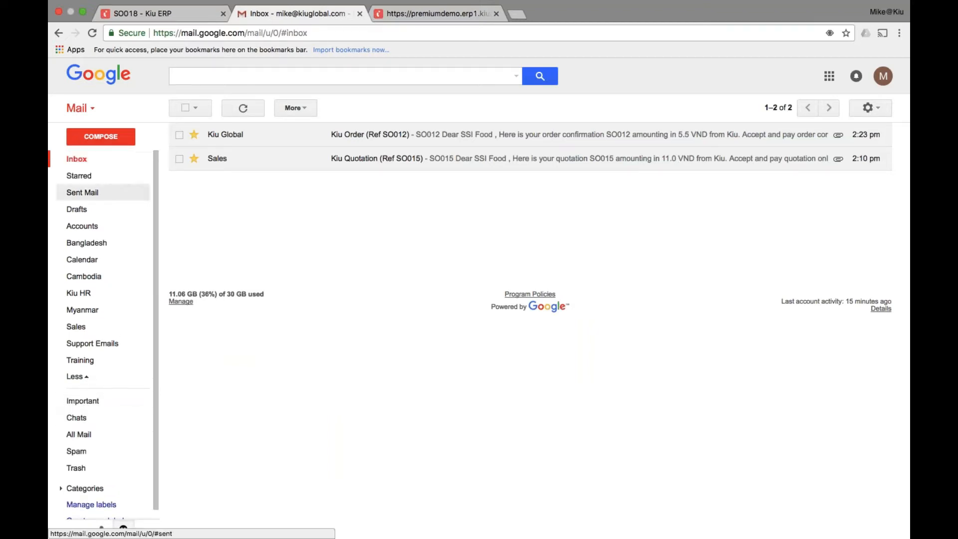
left_click(77, 163)
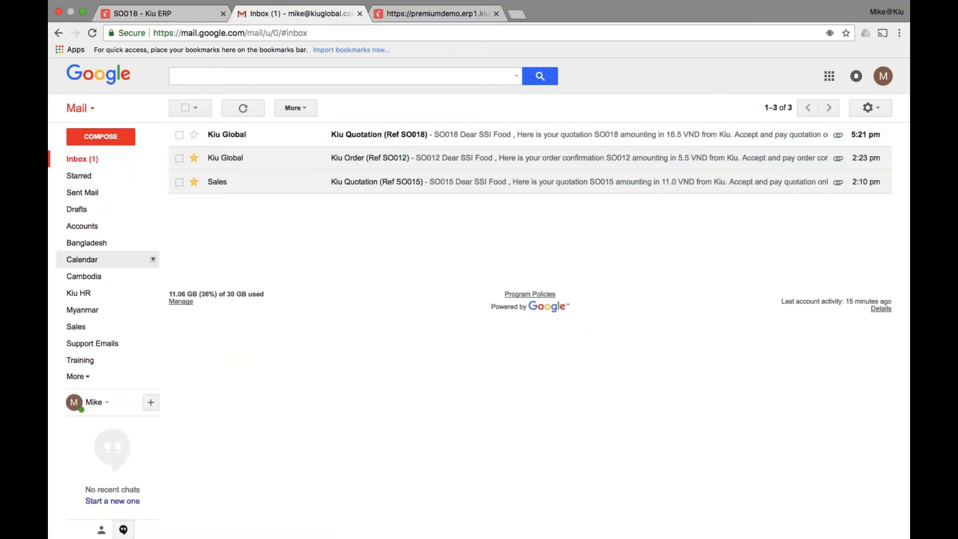
left_click(525, 138)
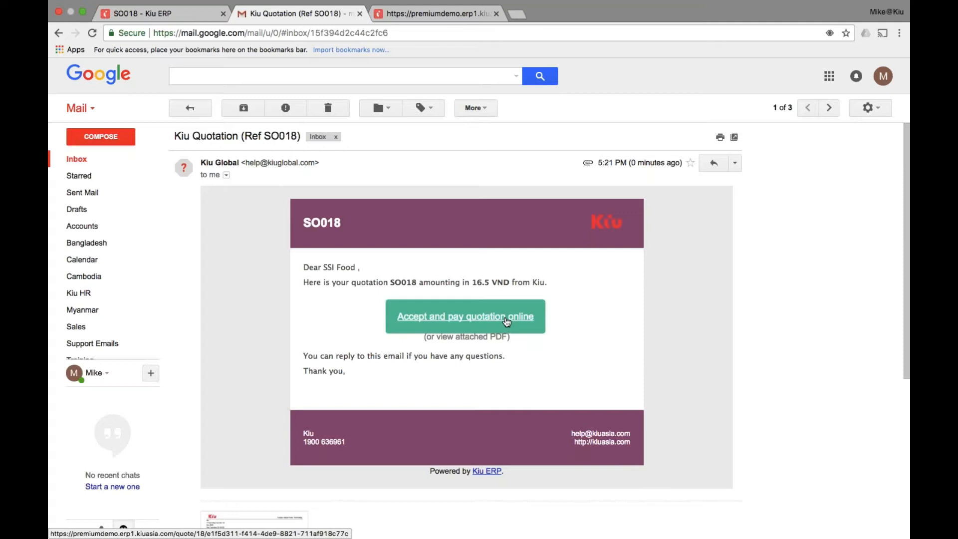
left_click(507, 320)
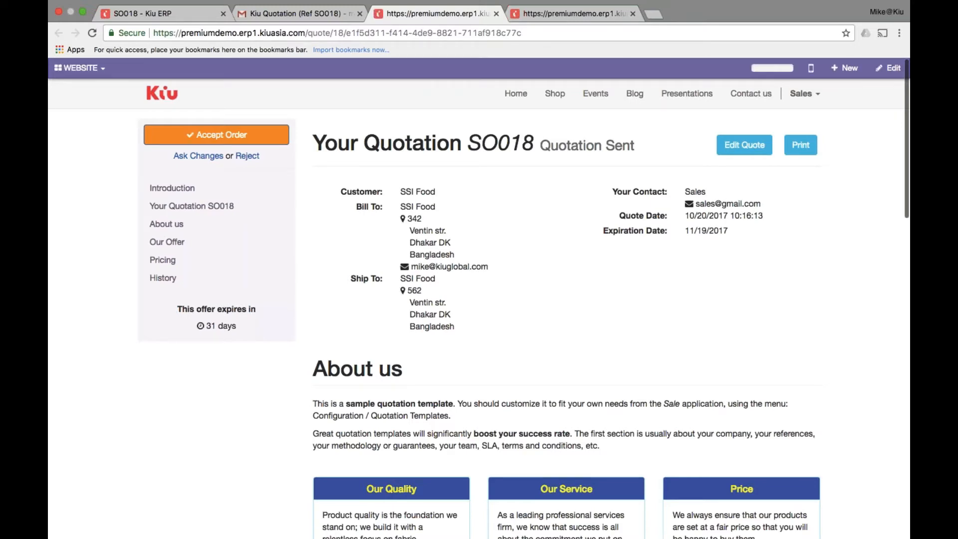
Scroll the SO018 portal page down to Pricing: 3.00 kg Jasmine Rice, 16.50₫
scroll(479, 308, "down", 5)
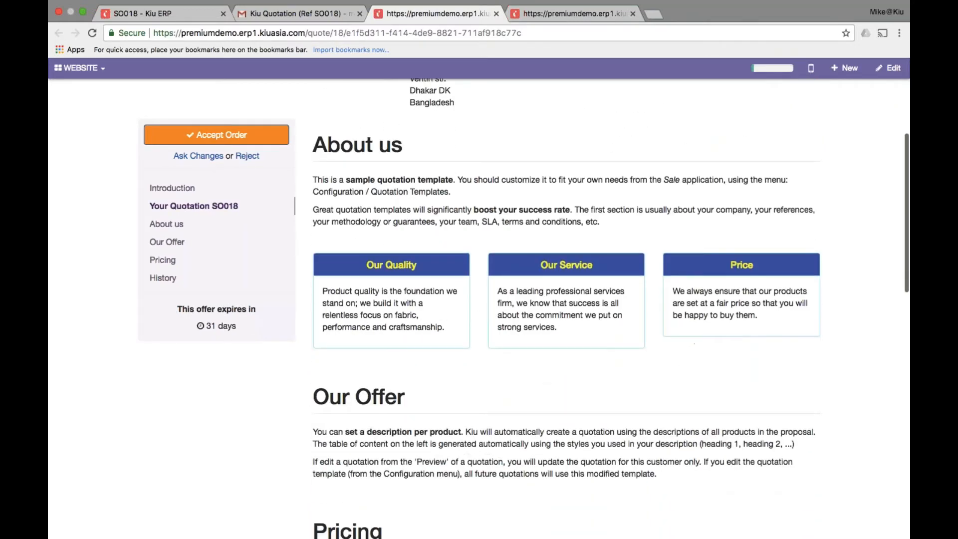
scroll(611, 309, "down", 4)
scroll(566, 308, "down", 4)
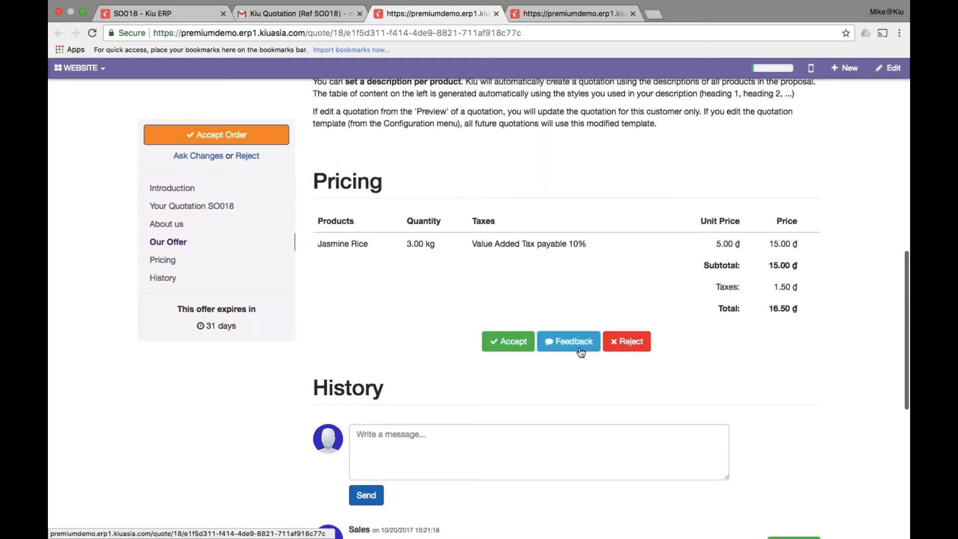
Accept SO018 by entering the signer's name, drawing a signature and confirming
left_click(519, 351)
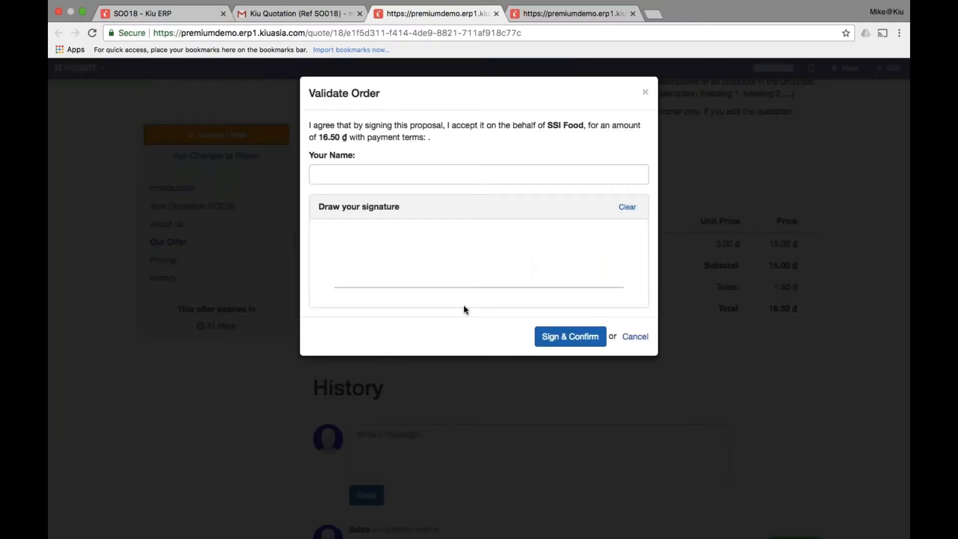
left_click(365, 171)
type("John Do")
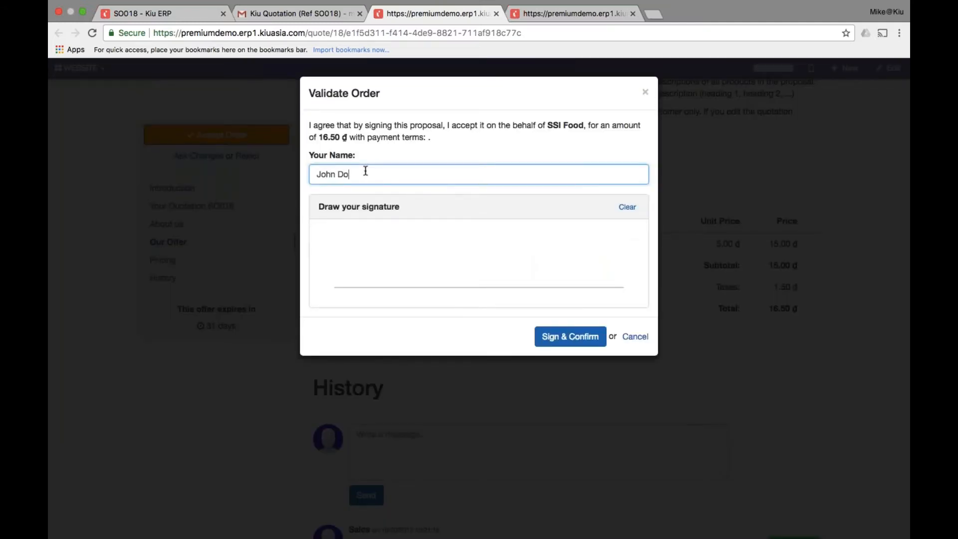
type("e")
key("Tab")
mouse_move(367, 227)
left_mouse_down()
mouse_move(484, 304)
mouse_move(568, 261)
mouse_move(625, 260)
left_mouse_up()
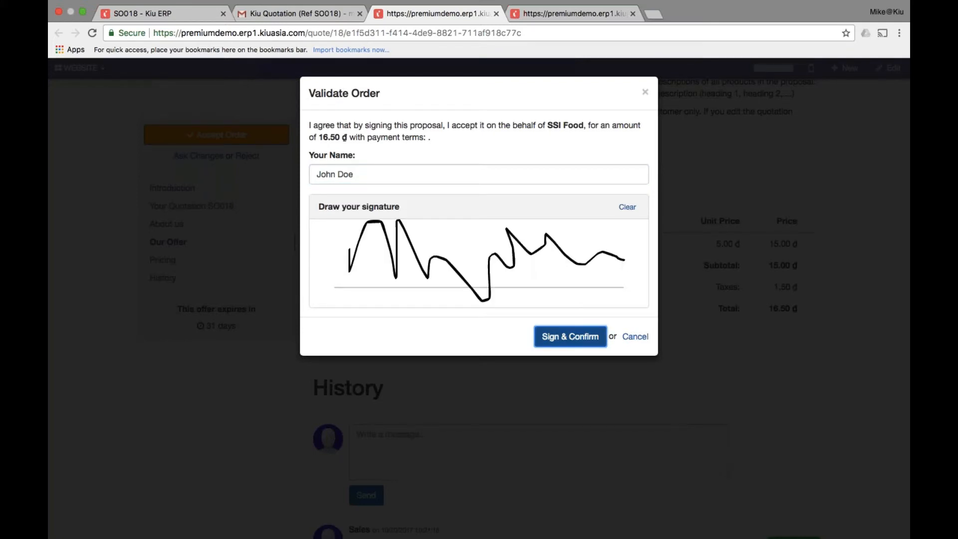
left_click(568, 340)
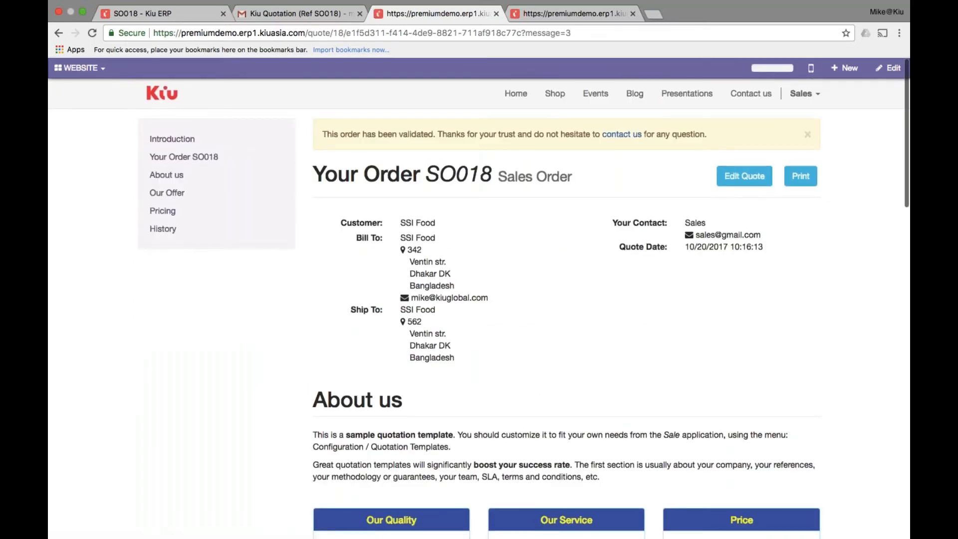
left_click_drag(322, 135, 454, 134)
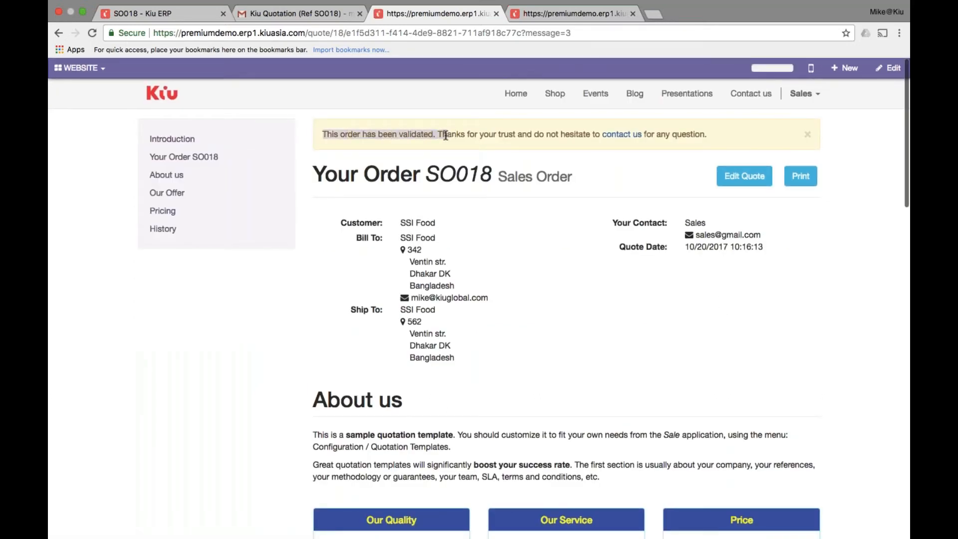
left_click(443, 134)
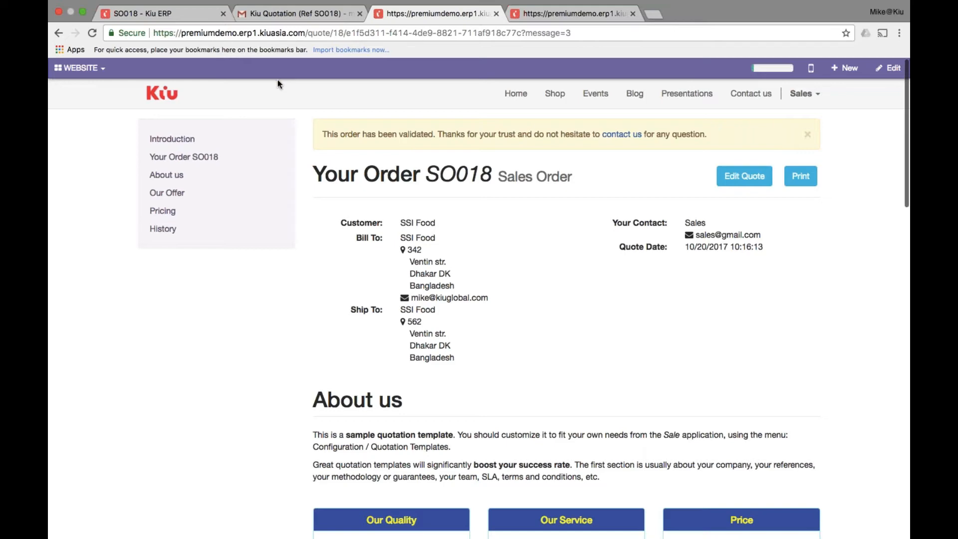
Go from the SO018 tab through Quotations to the Sales Orders list and open SO018
left_click(181, 19)
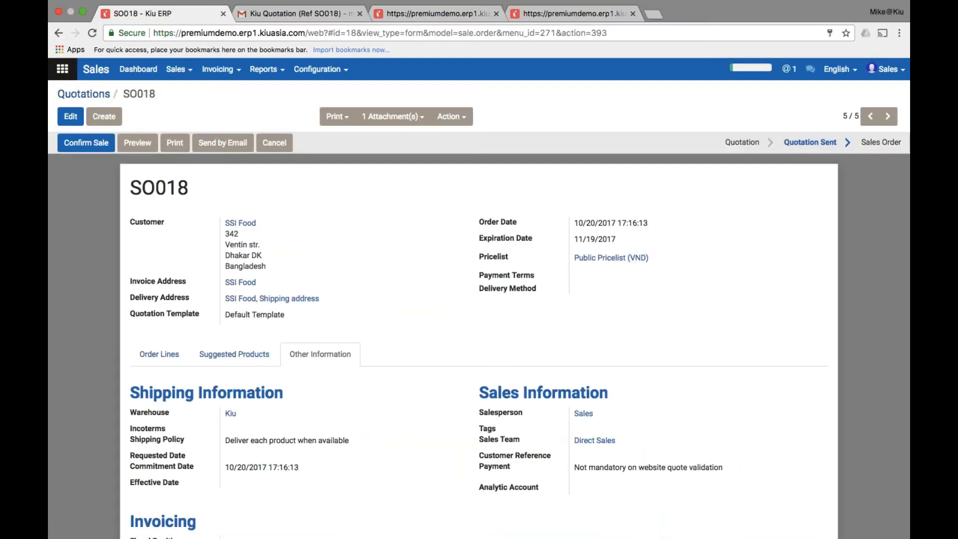
left_click(106, 94)
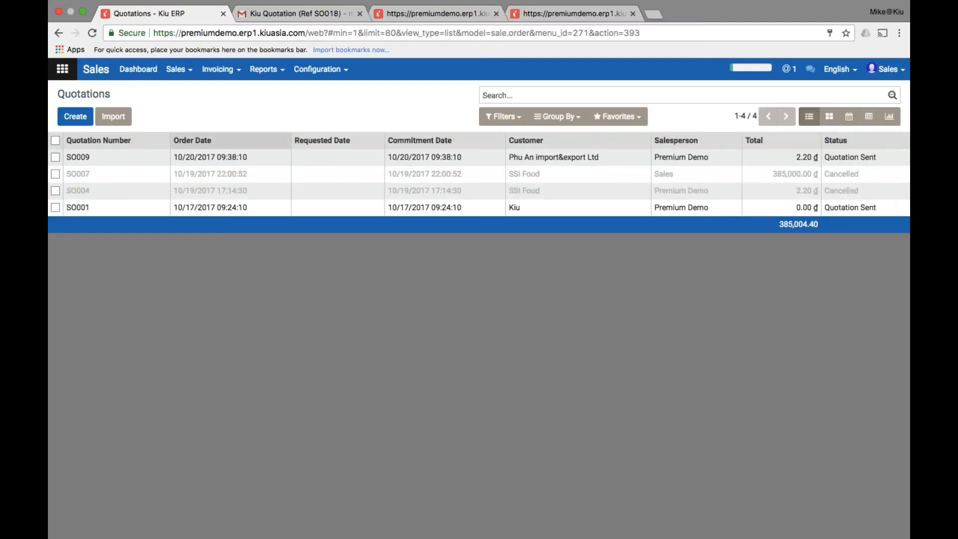
left_click(176, 72)
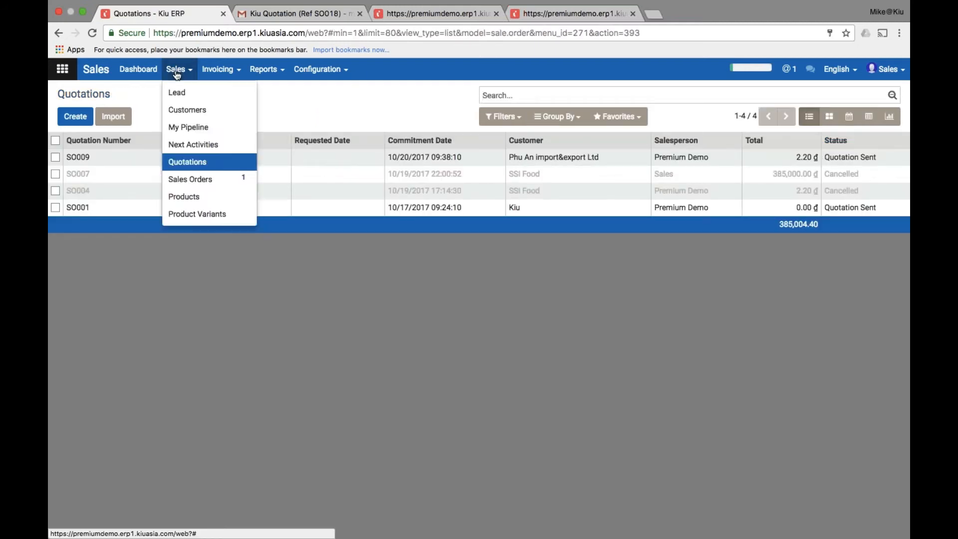
left_click(214, 180)
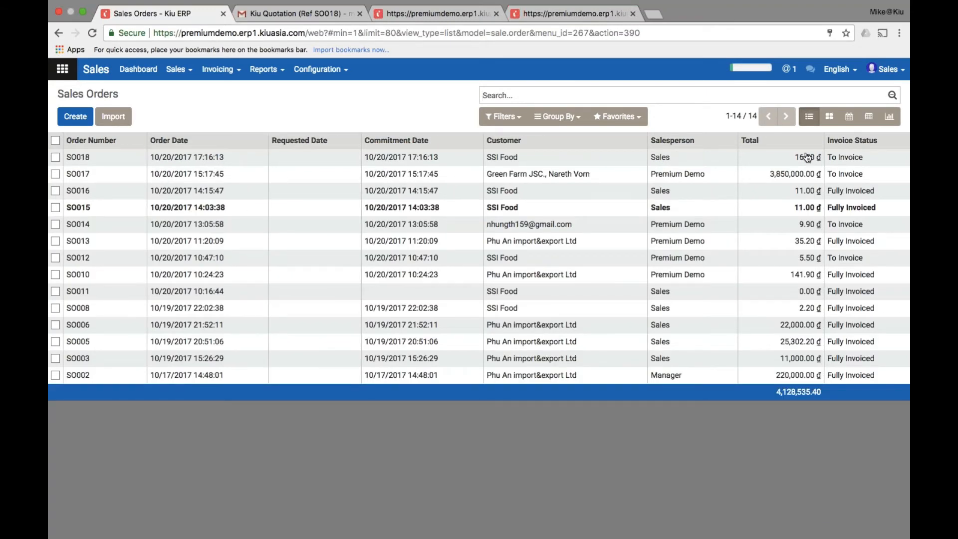
left_click(885, 160)
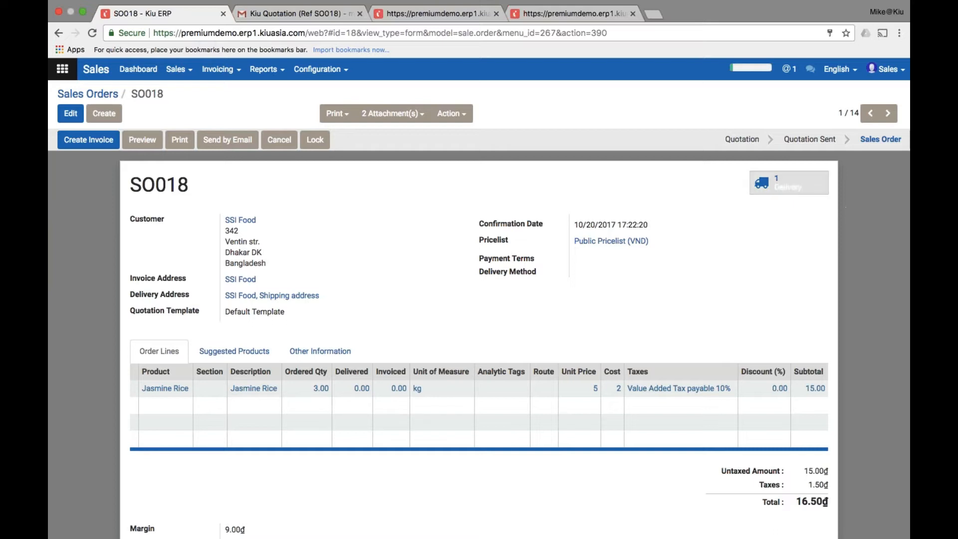
Return to the Sales Orders list and start a new quotation
left_click(187, 76)
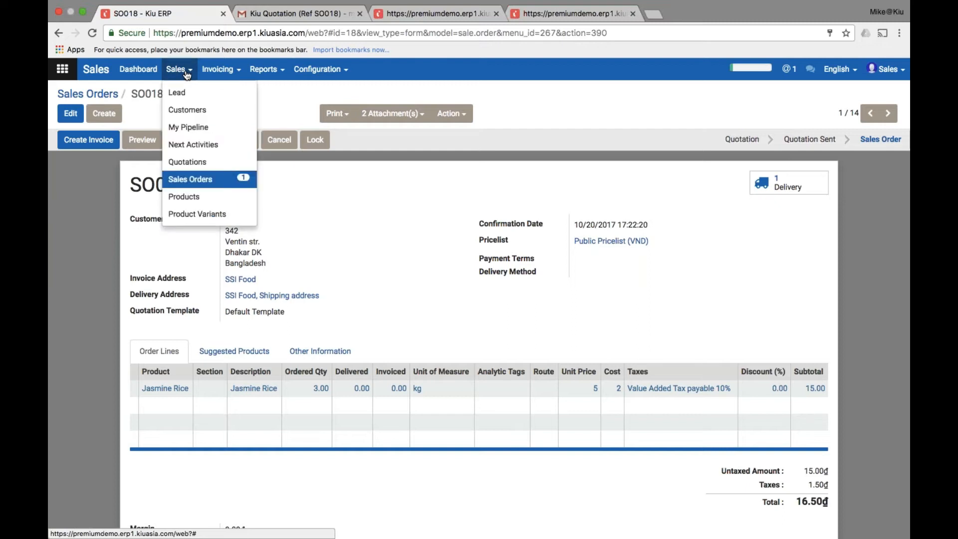
left_click(210, 184)
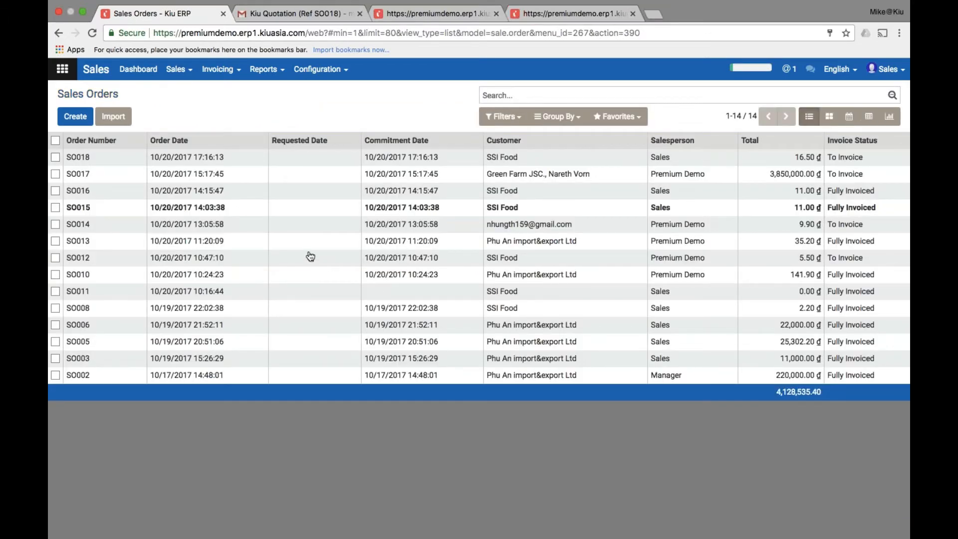
mouse_move(310, 255)
left_click(71, 117)
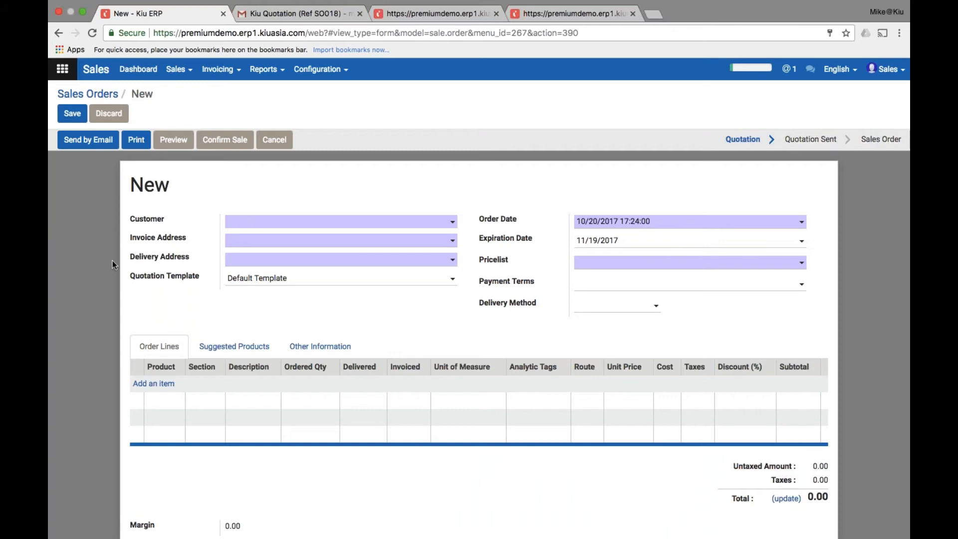
Set the new quotation's customer to SSI Food
scroll(114, 264, "down", 1)
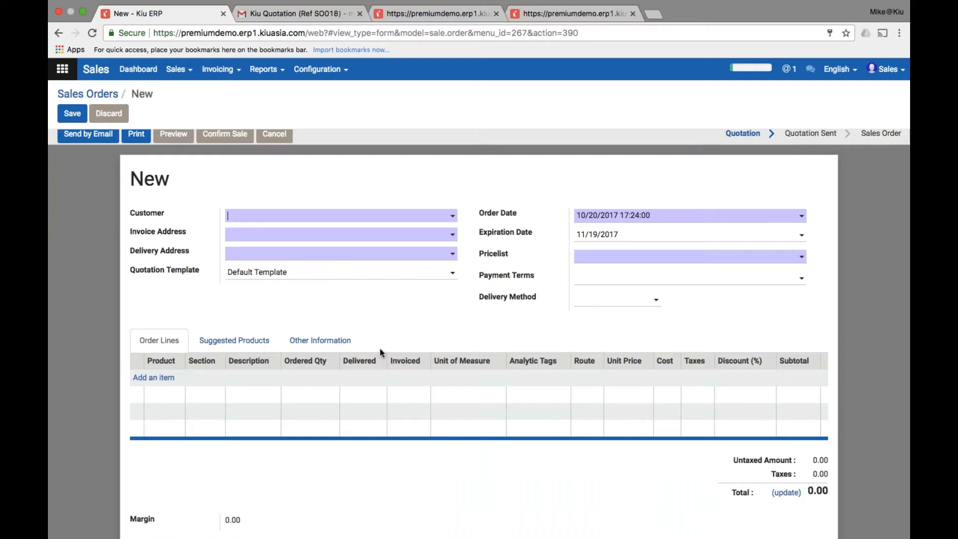
scroll(380, 349, "up", 1)
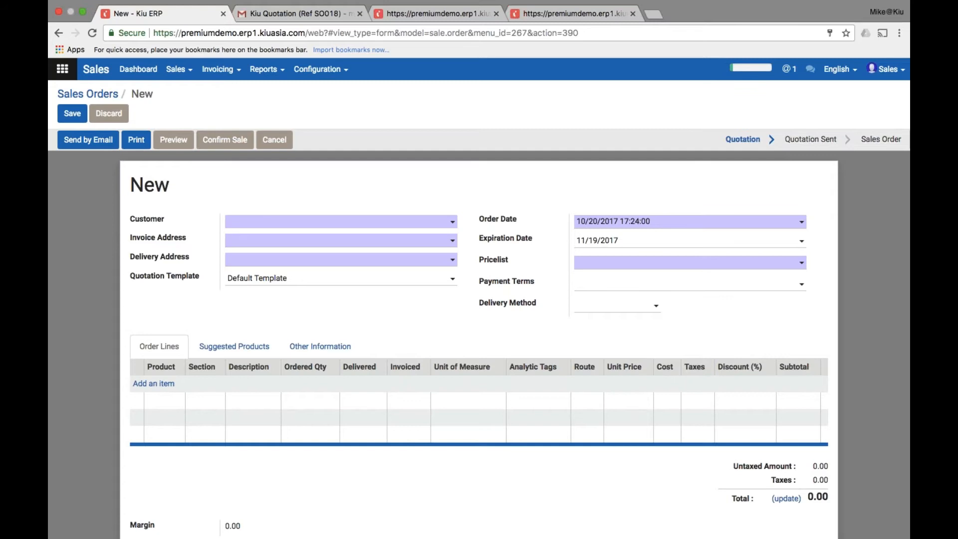
left_click(385, 228)
type("ssi")
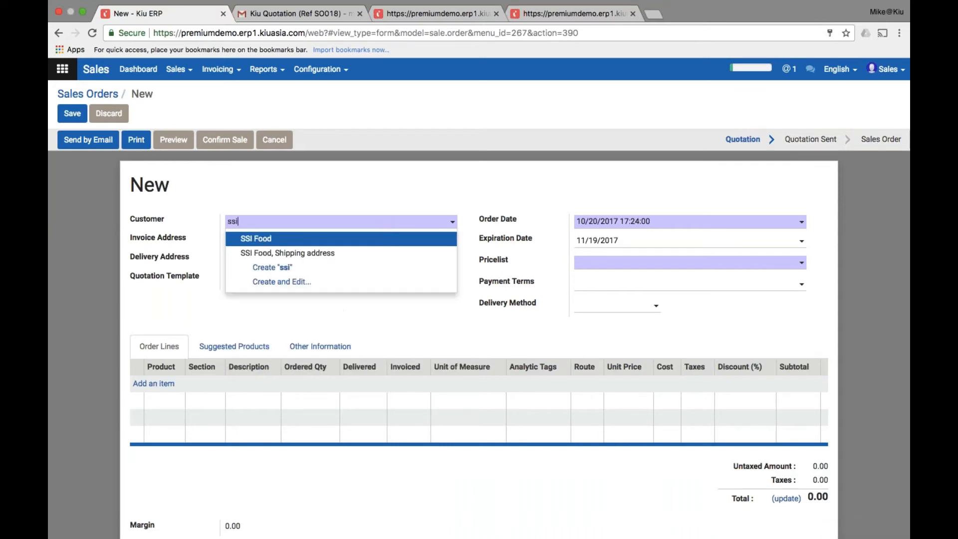
key("Return")
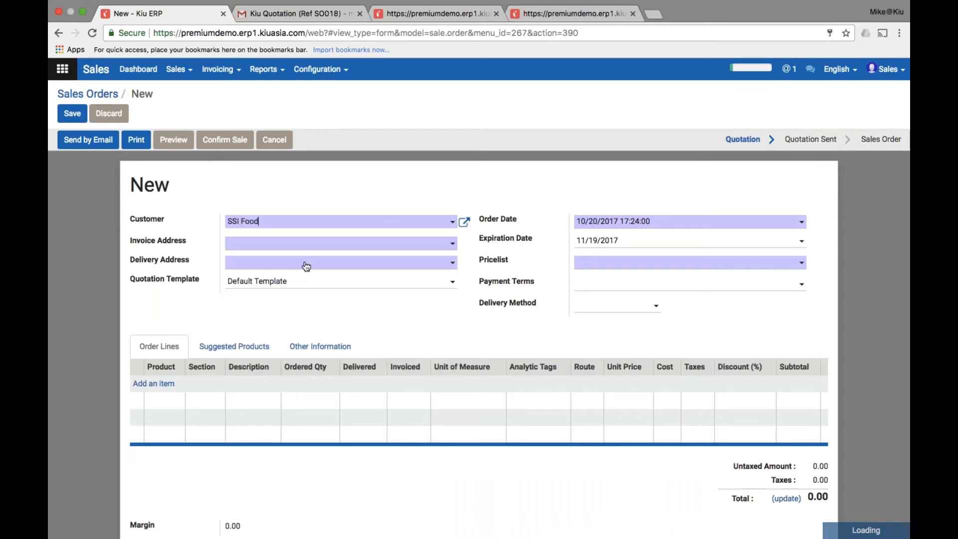
Add an order line of 5 kg Jasmine Rice and save it
left_click(164, 386)
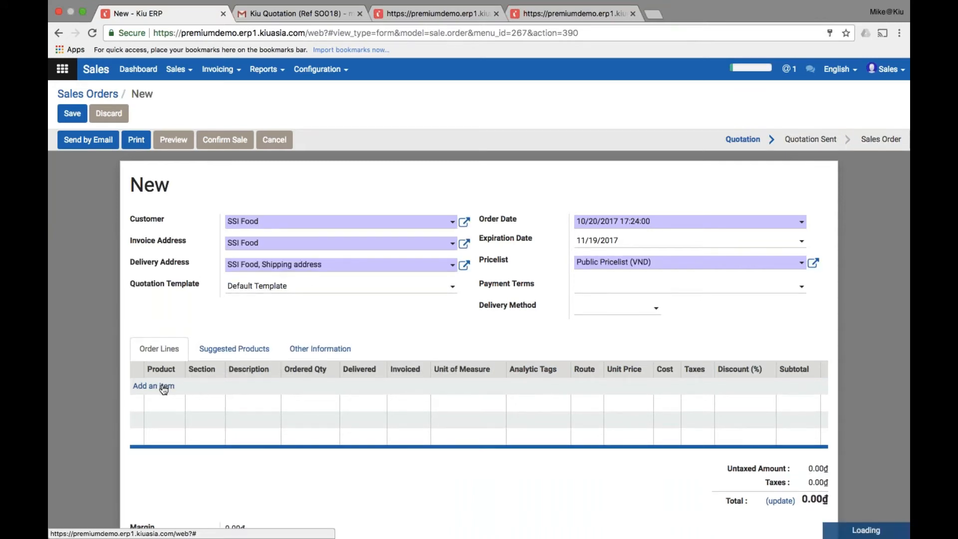
type("jasm")
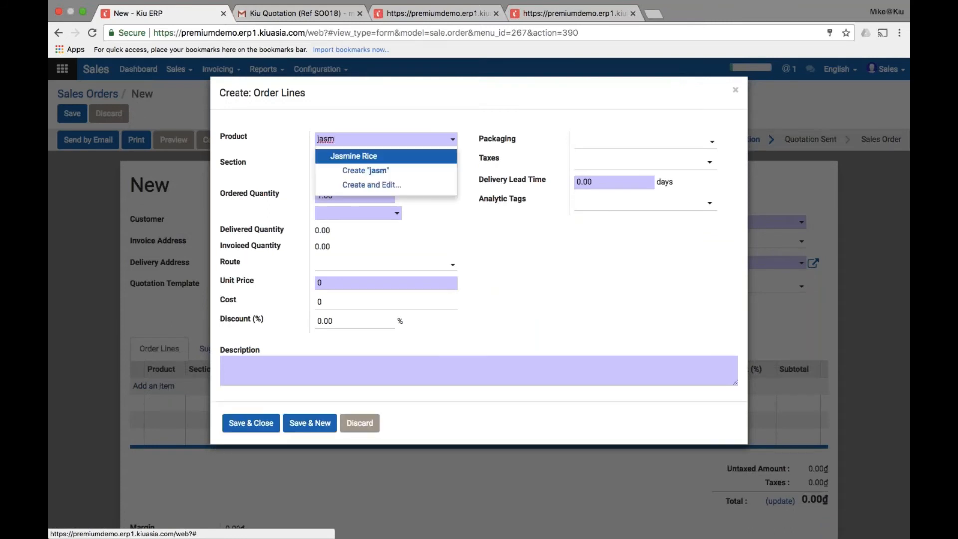
left_click(351, 156)
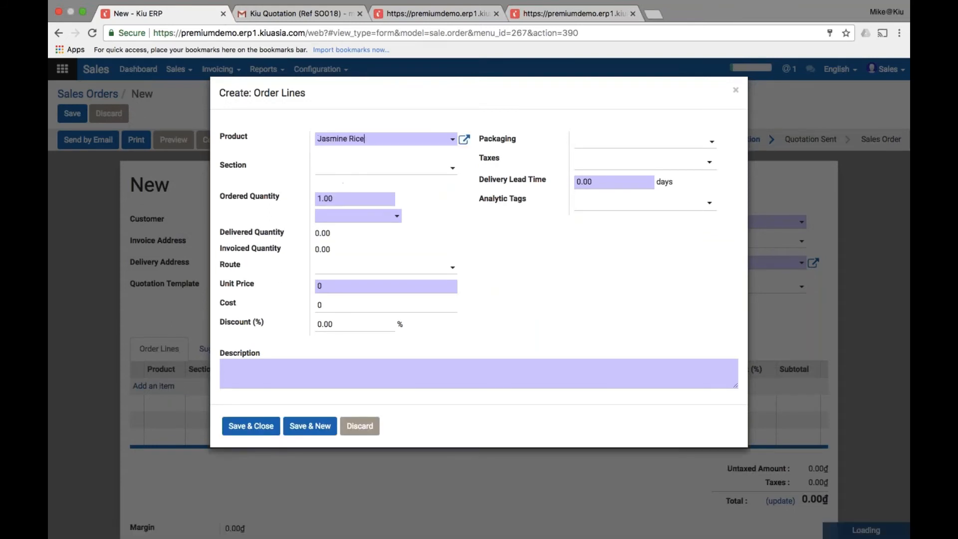
double_click(346, 200)
type("5")
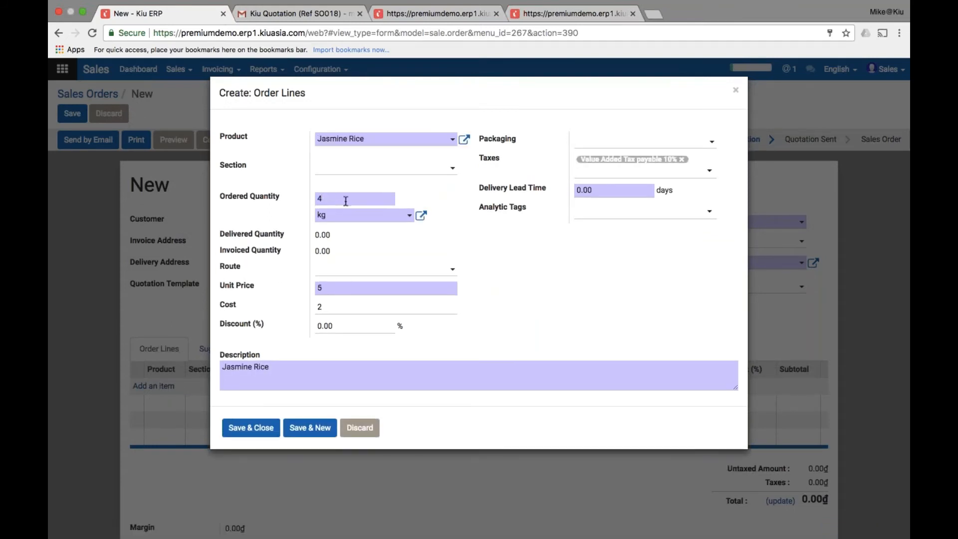
left_click(526, 301)
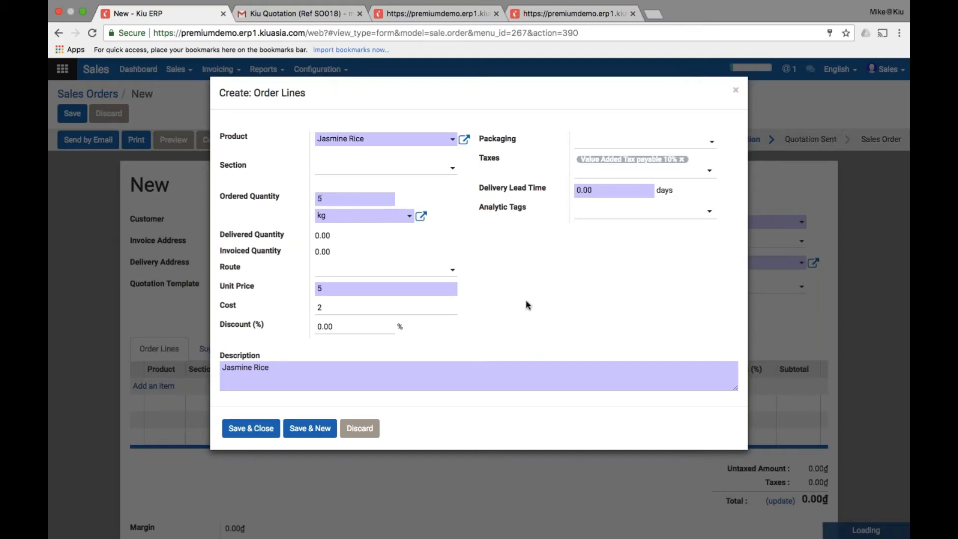
left_click(258, 435)
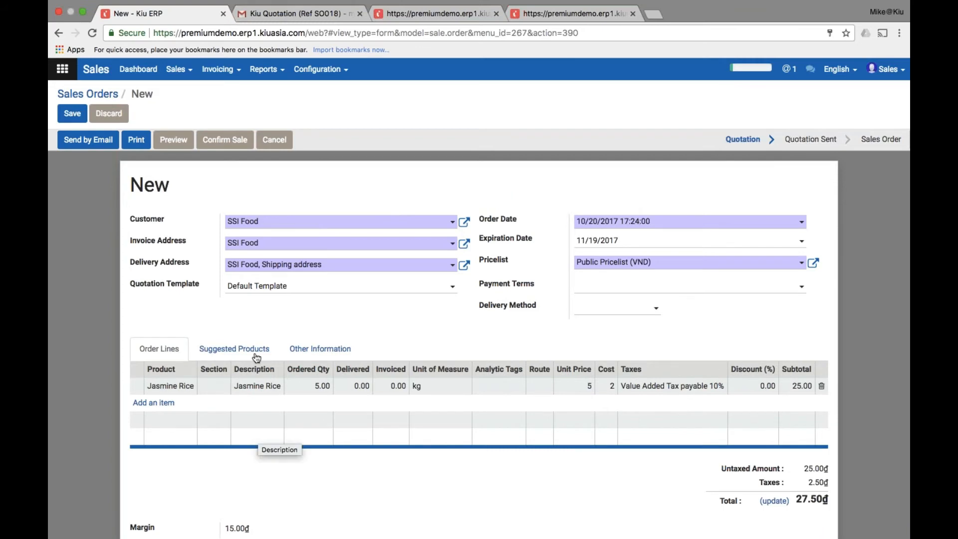
Confirm the quotation as SO019 and open its delivery order WH/OUT/00015
left_click(229, 145)
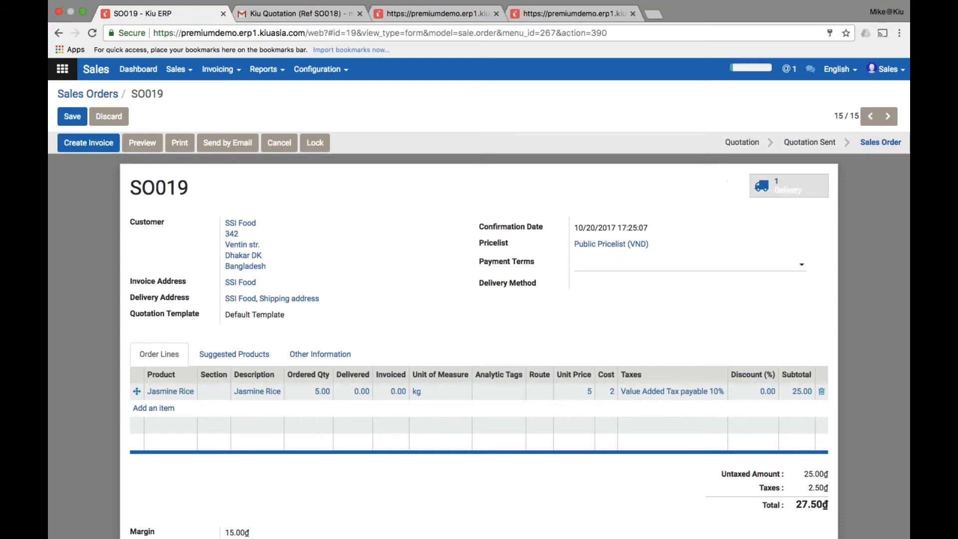
left_click(808, 189)
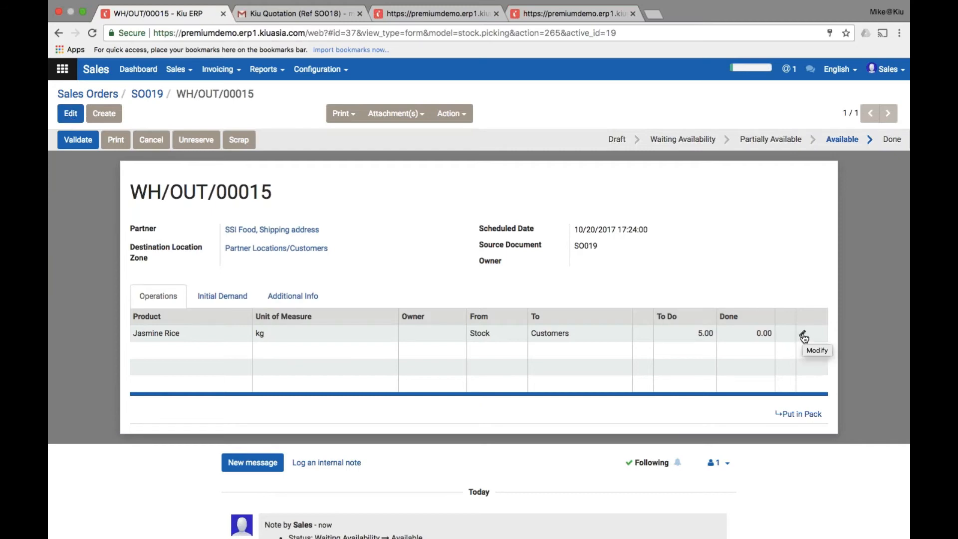
Mark 5 kg of Jasmine Rice as done on WH/OUT/00015 and validate the delivery
left_click(803, 335)
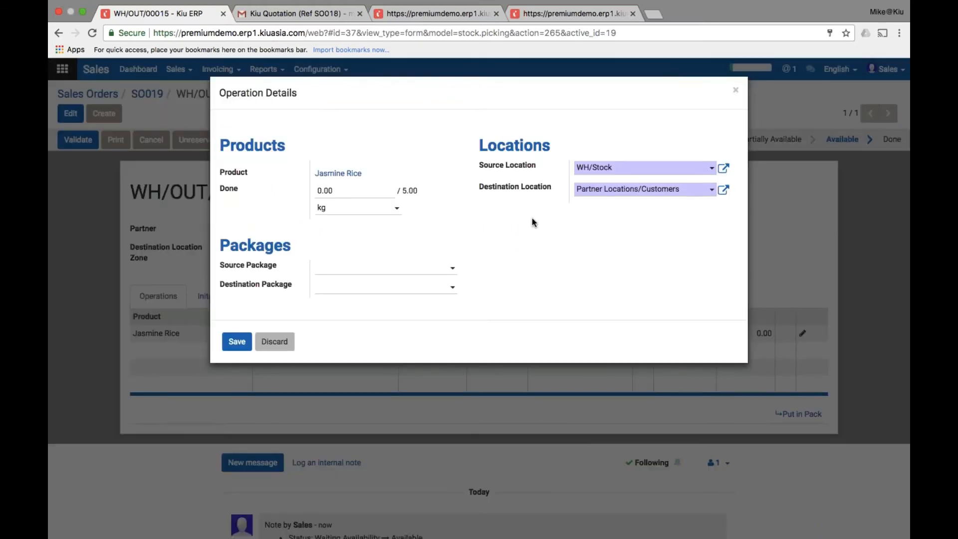
left_click(340, 193)
type("5")
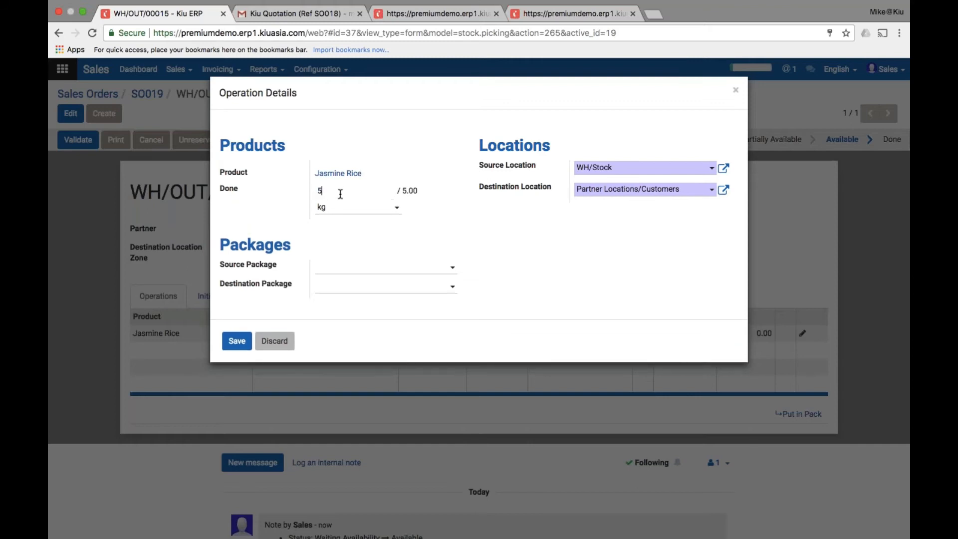
left_click(241, 344)
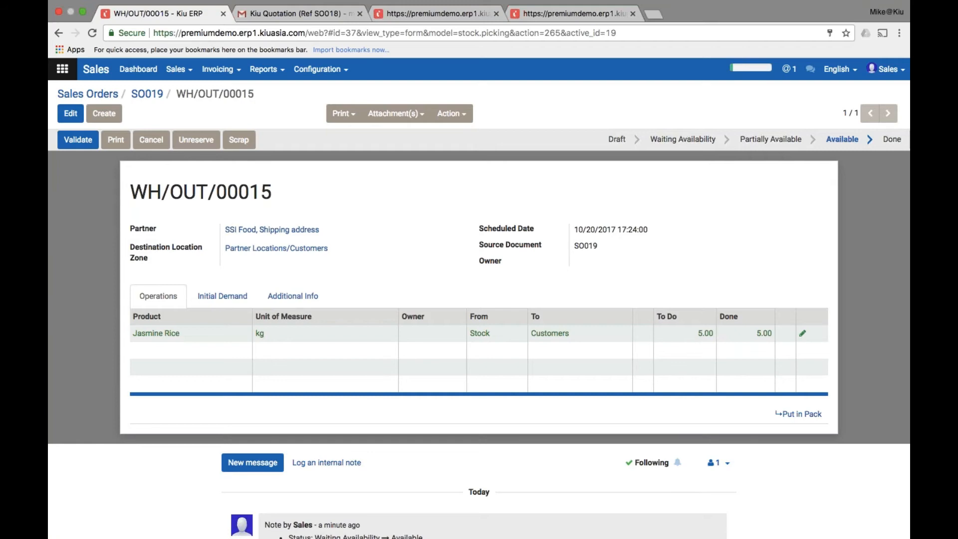
left_click(79, 140)
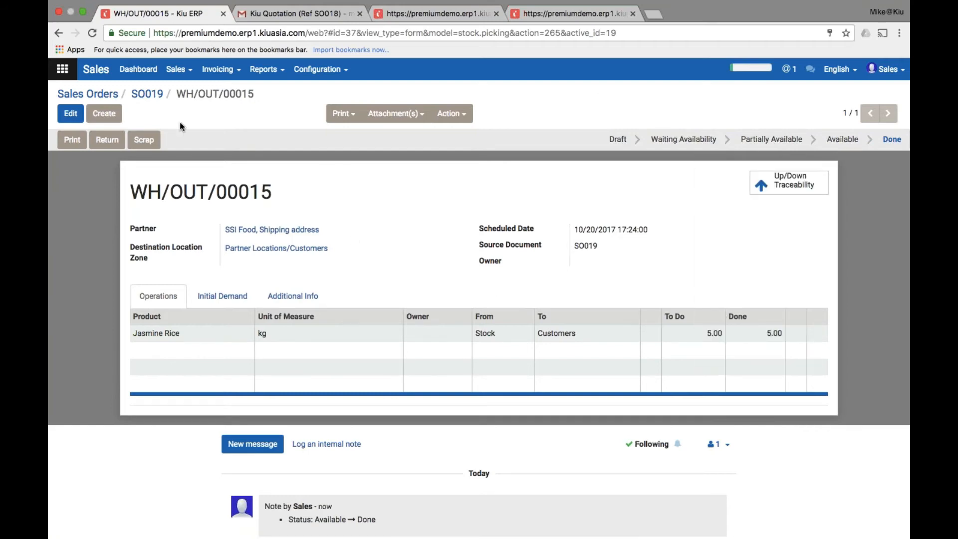
Back on SO019, create an invoice for its invoiceable lines and view it
left_click(150, 95)
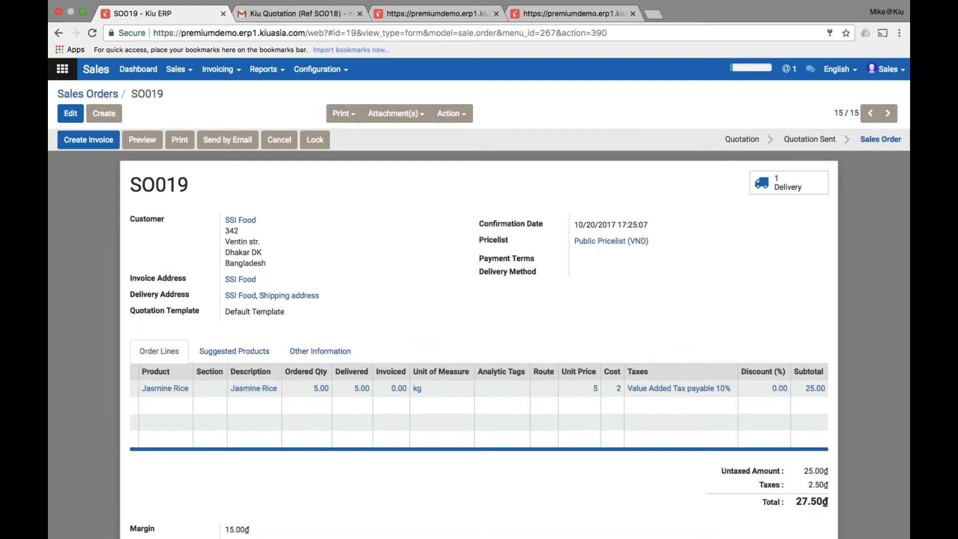
left_click(96, 144)
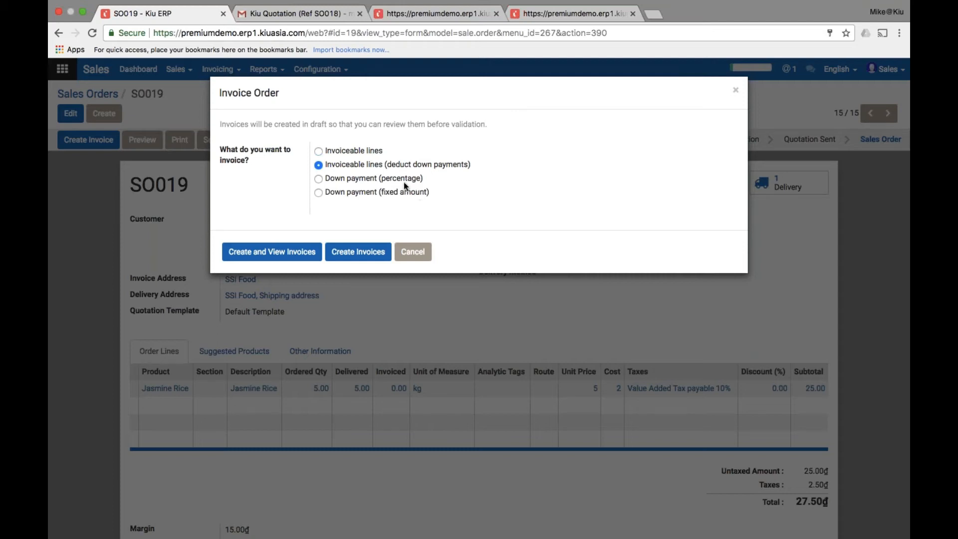
left_click(370, 152)
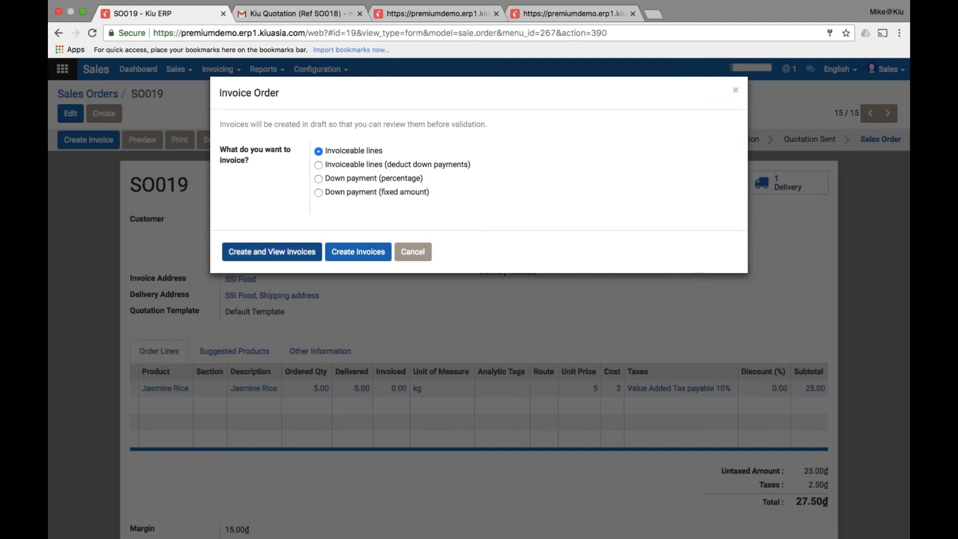
left_click(272, 251)
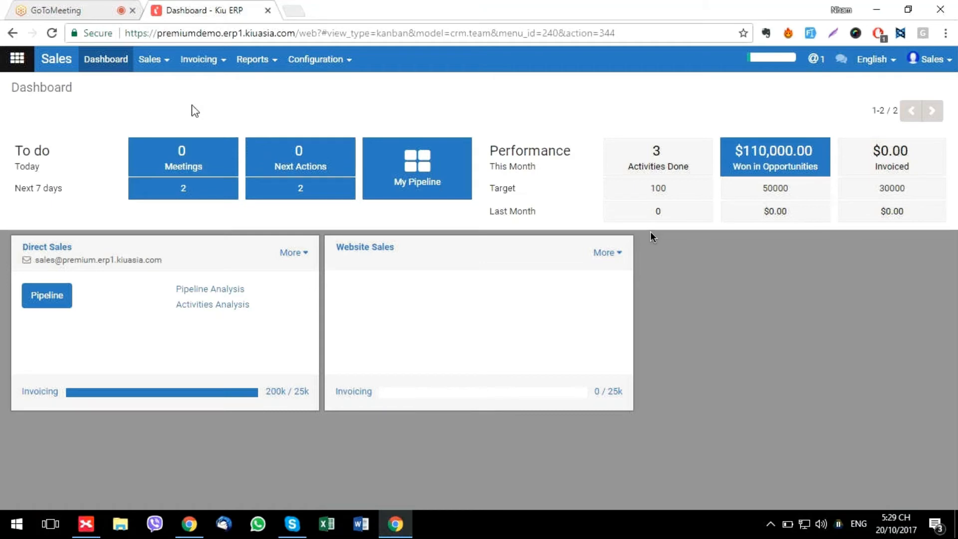
Open My Pipeline and go through list, bar, line, pie and calendar views to the pivot
left_click(159, 63)
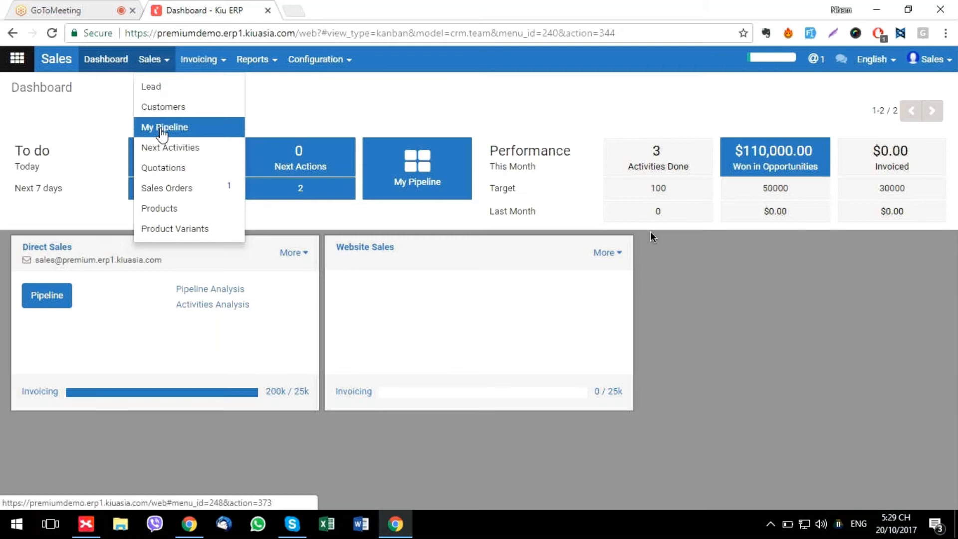
left_click(161, 129)
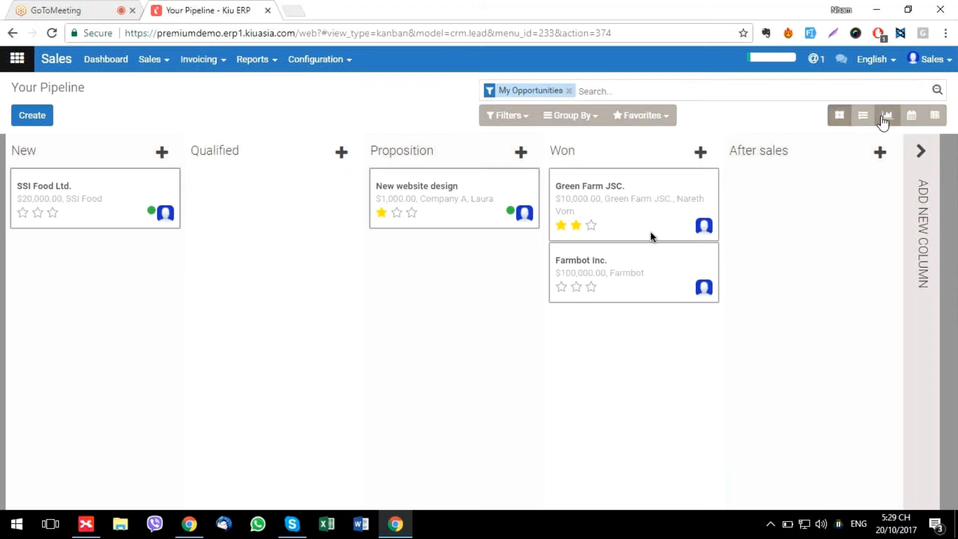
left_click(865, 121)
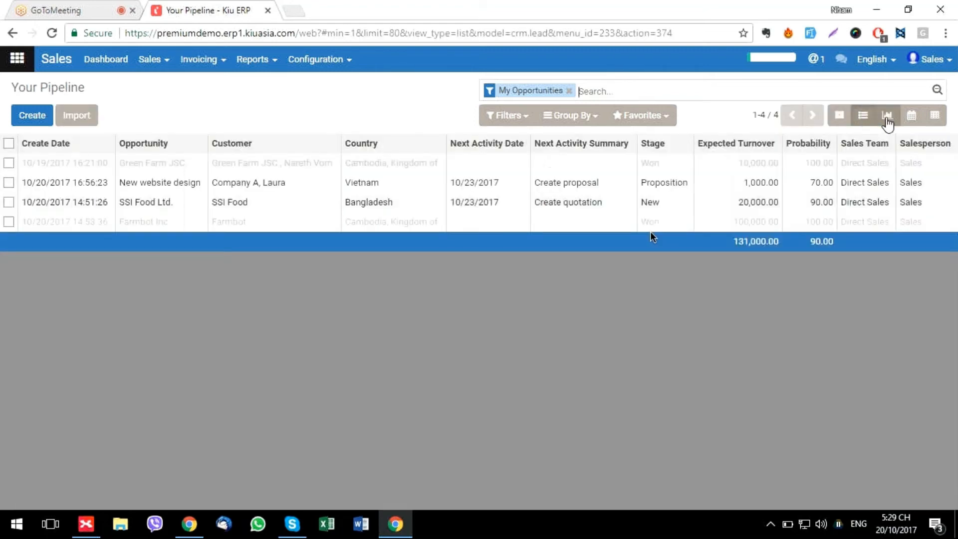
left_click(887, 120)
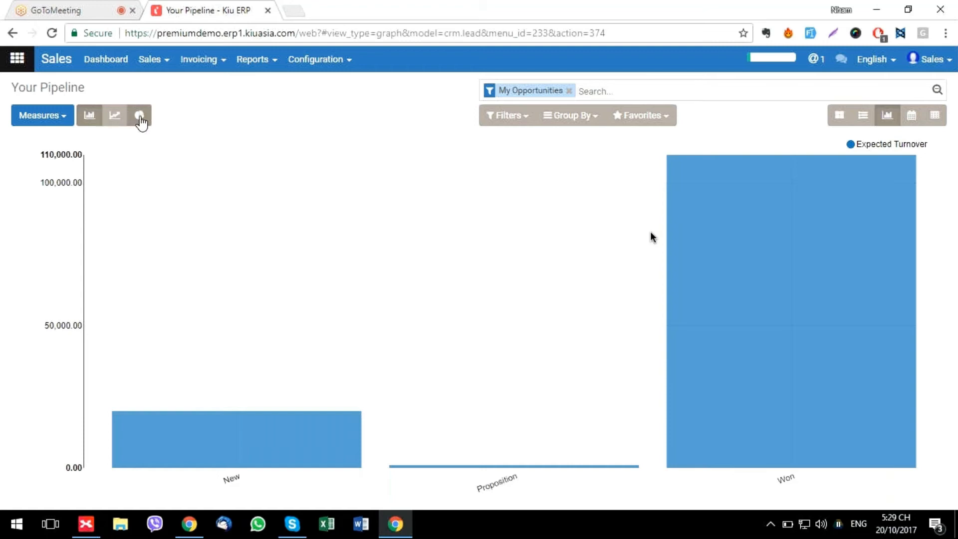
left_click(115, 118)
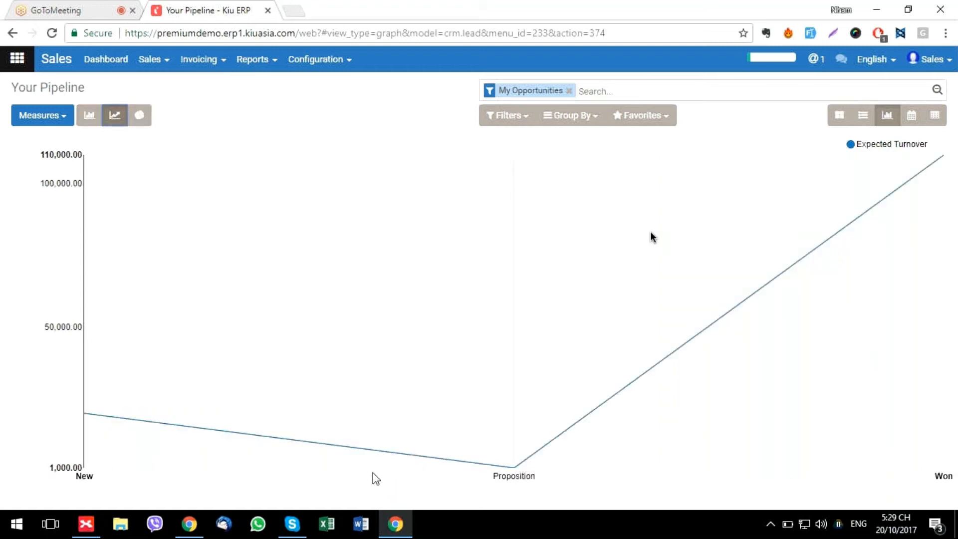
left_click(148, 115)
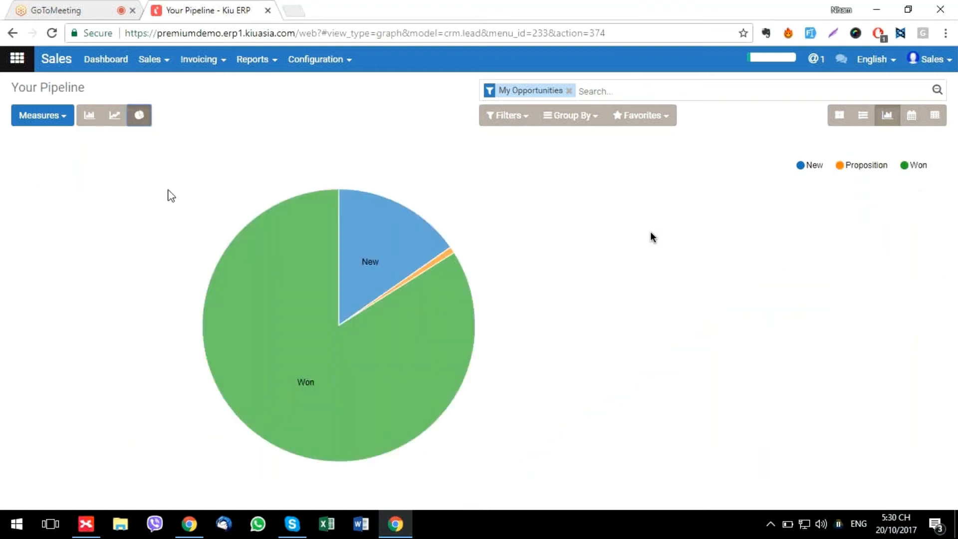
left_click(911, 117)
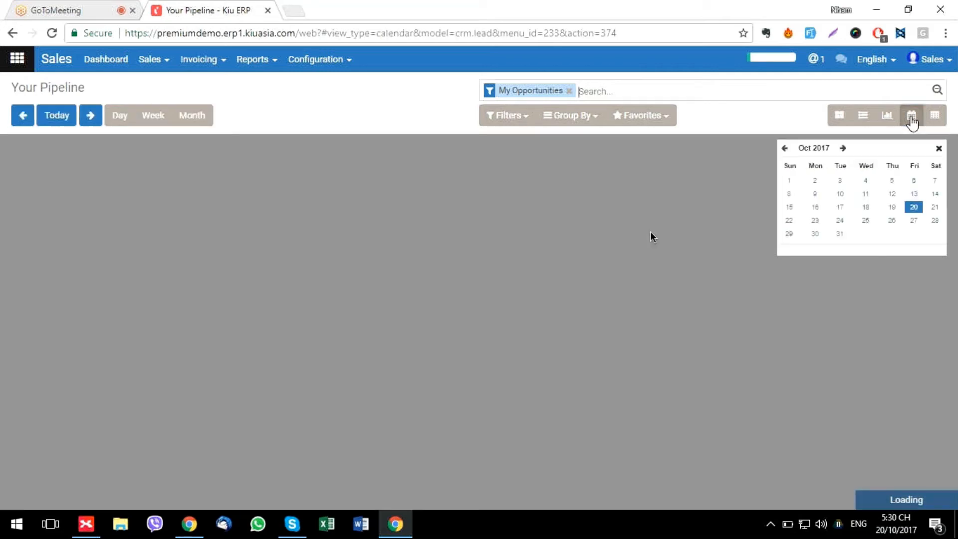
left_click(934, 115)
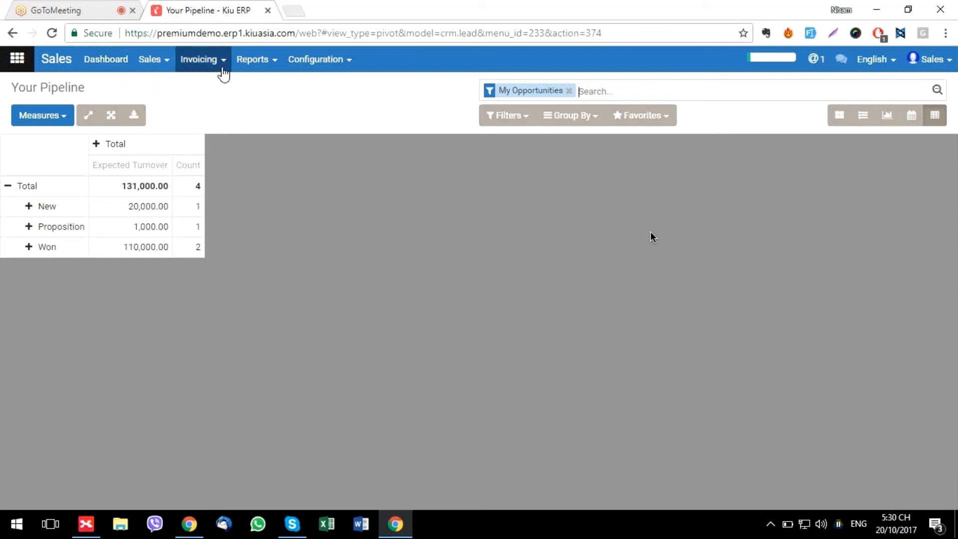
In Pipeline Analysis, expand the New, Proposition and Won stages by Country, then open Leads Analysis
left_click(268, 66)
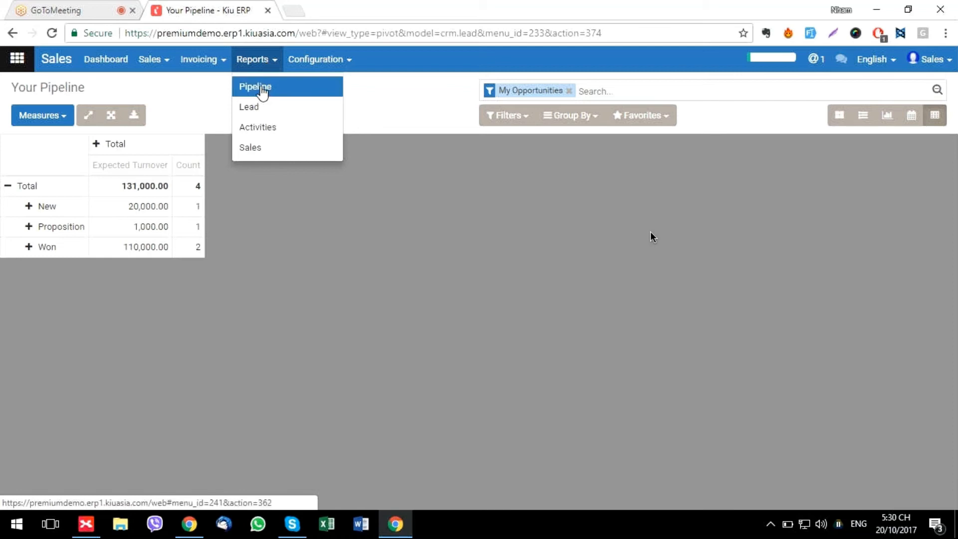
left_click(261, 87)
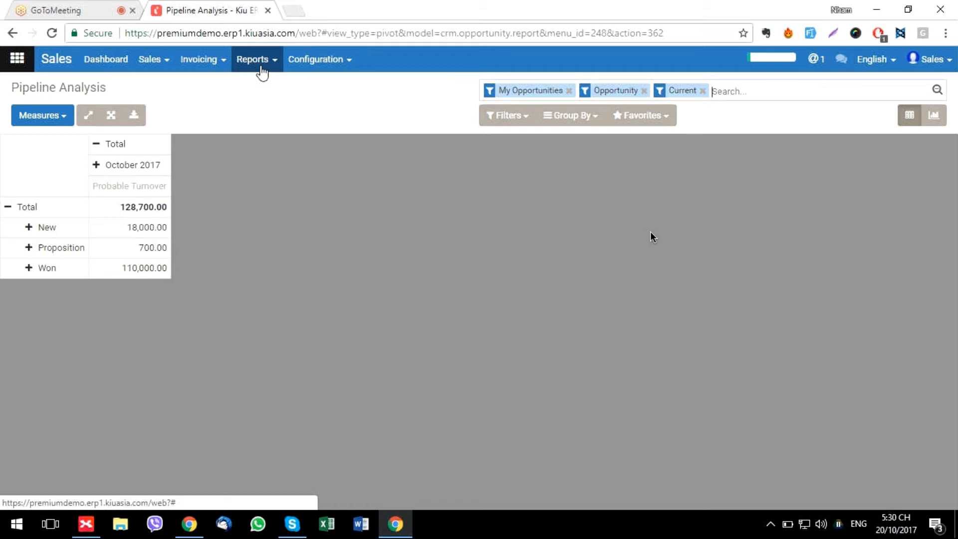
left_click(29, 228)
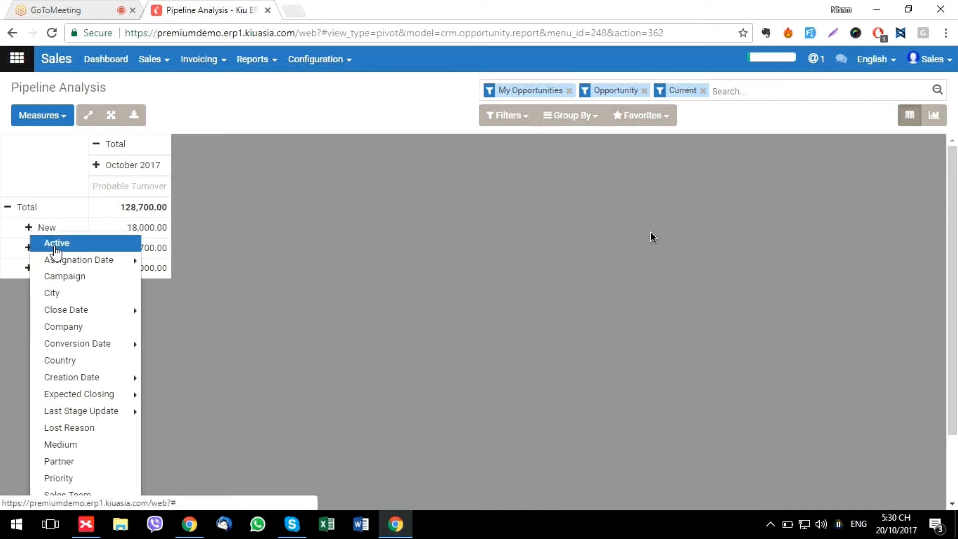
mouse_move(56, 318)
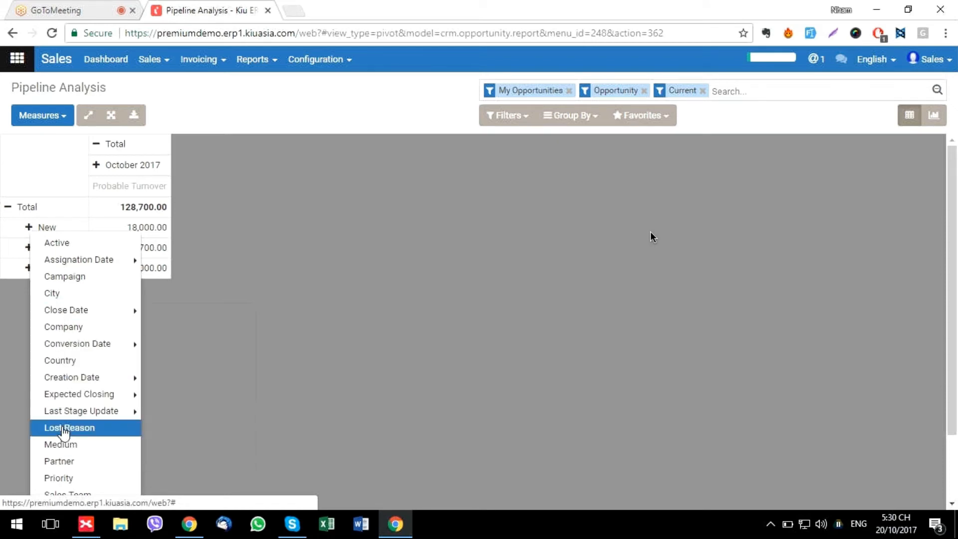
left_click(64, 369)
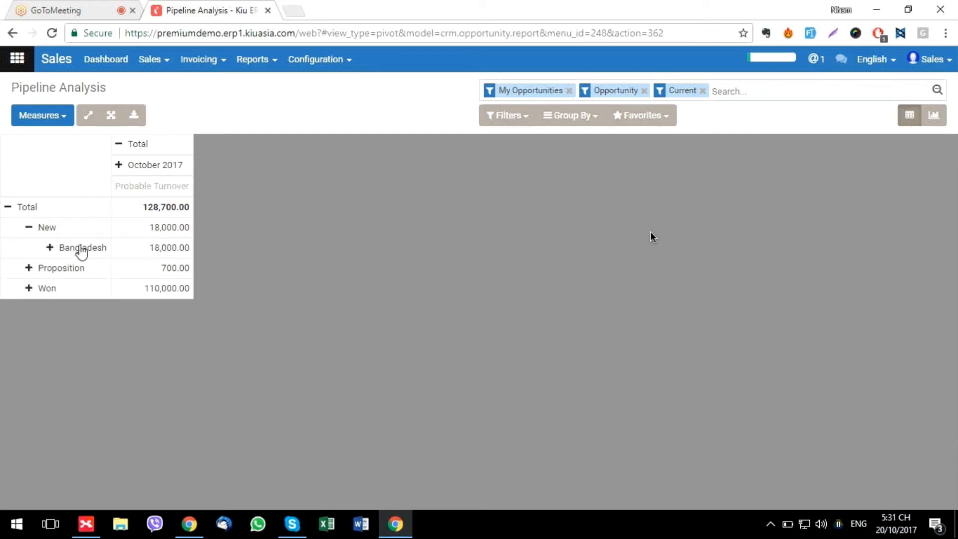
left_click(27, 269)
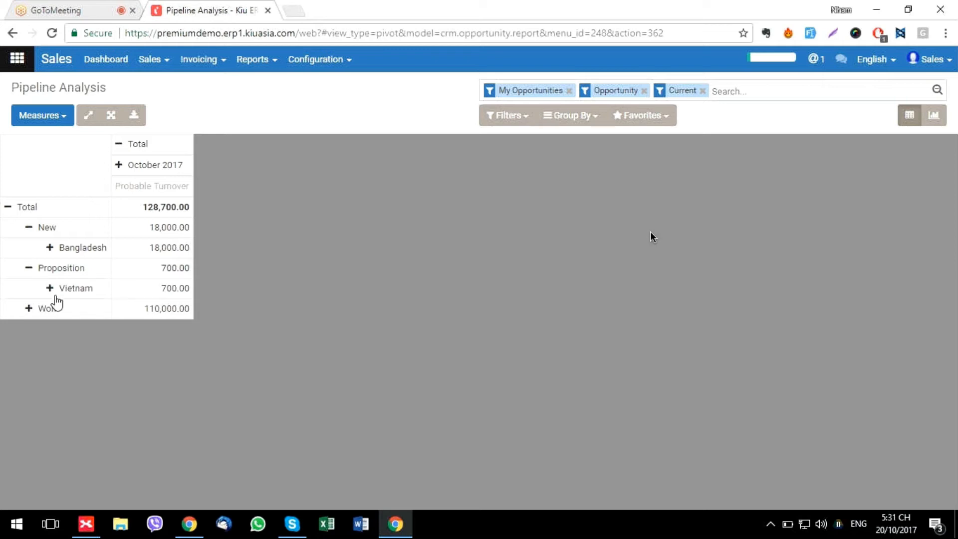
left_click(29, 309)
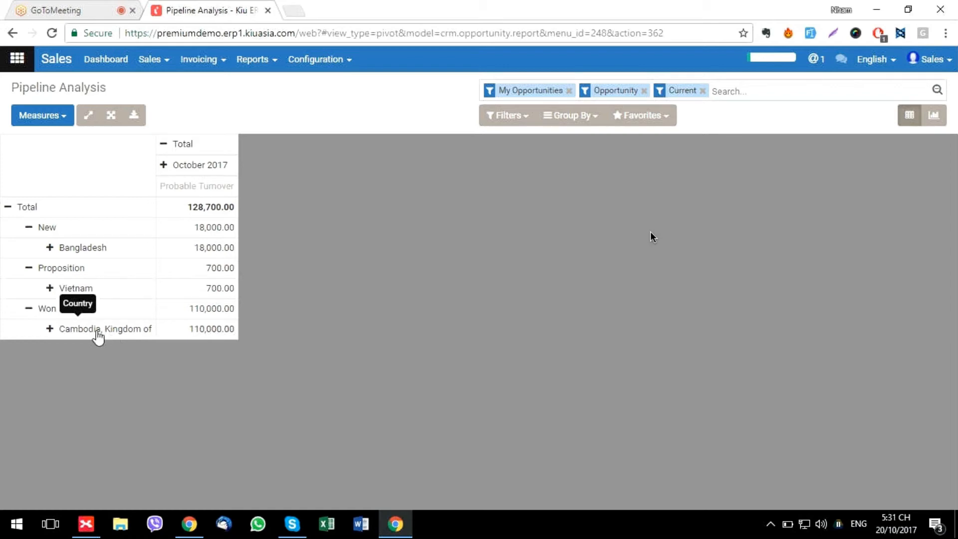
left_click(253, 59)
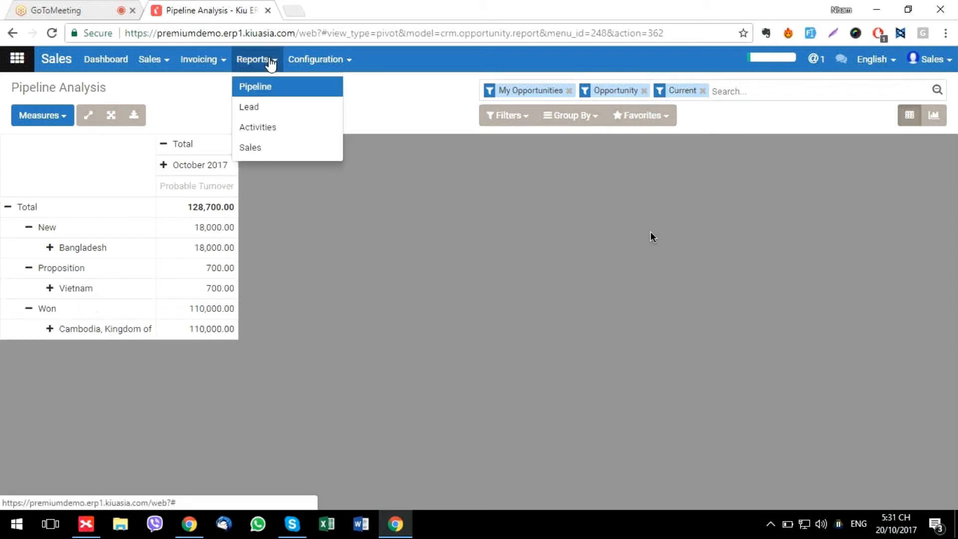
left_click(259, 112)
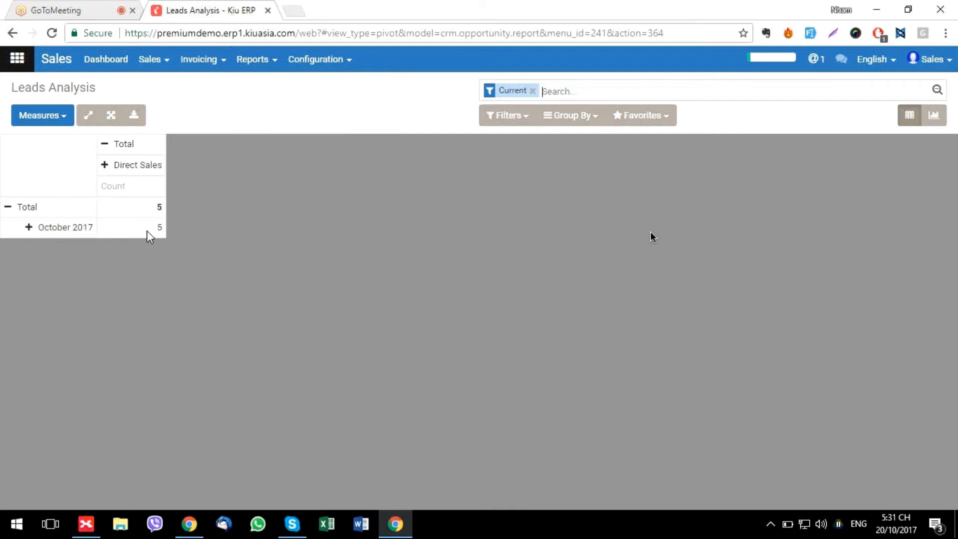
Group the October 2017 leads by Sales Team, showing all 5 under Direct Sales
left_click(29, 227)
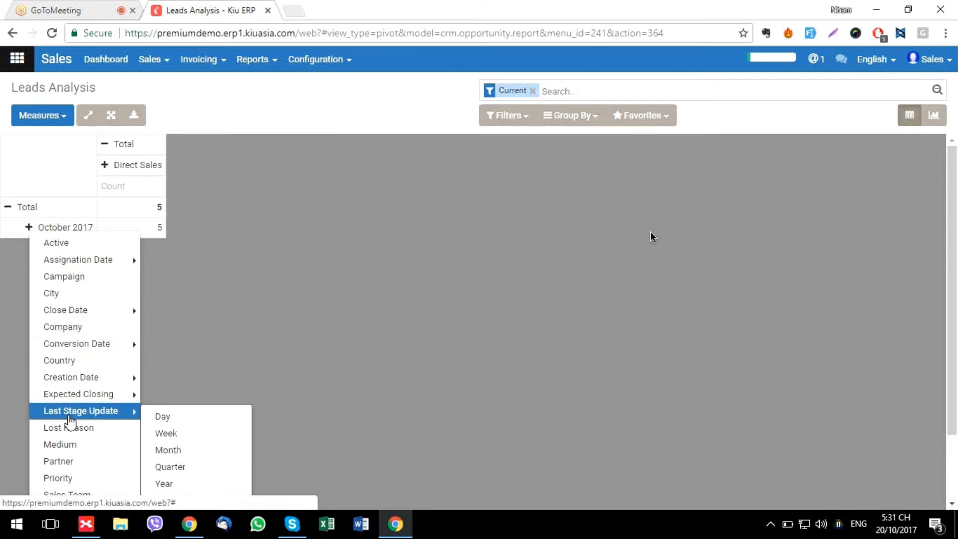
scroll(70, 430, "down", 2)
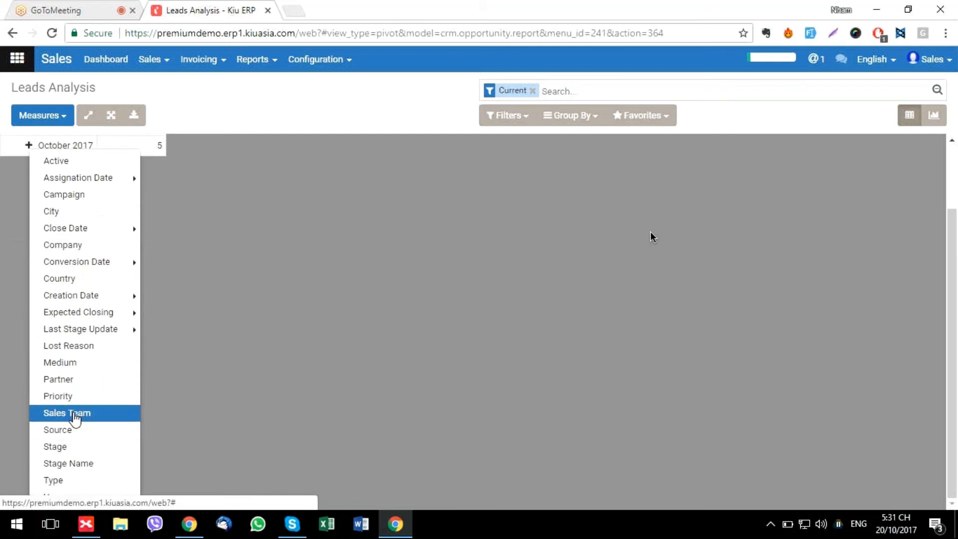
left_click(73, 415)
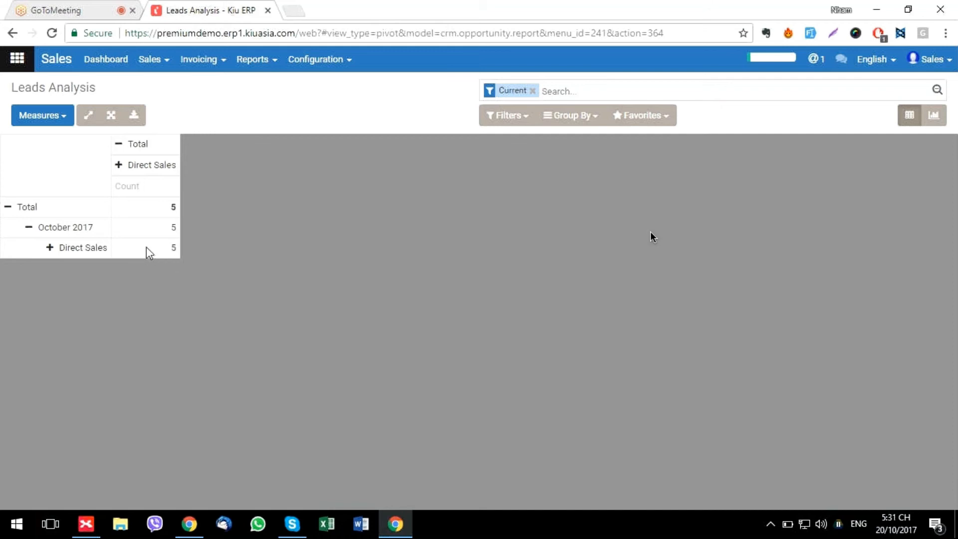
left_click(56, 123)
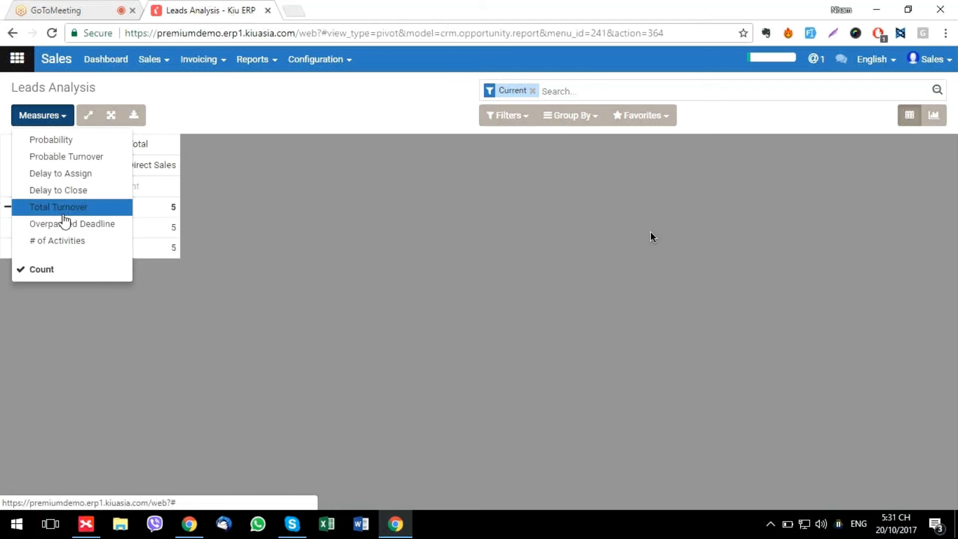
left_click(220, 192)
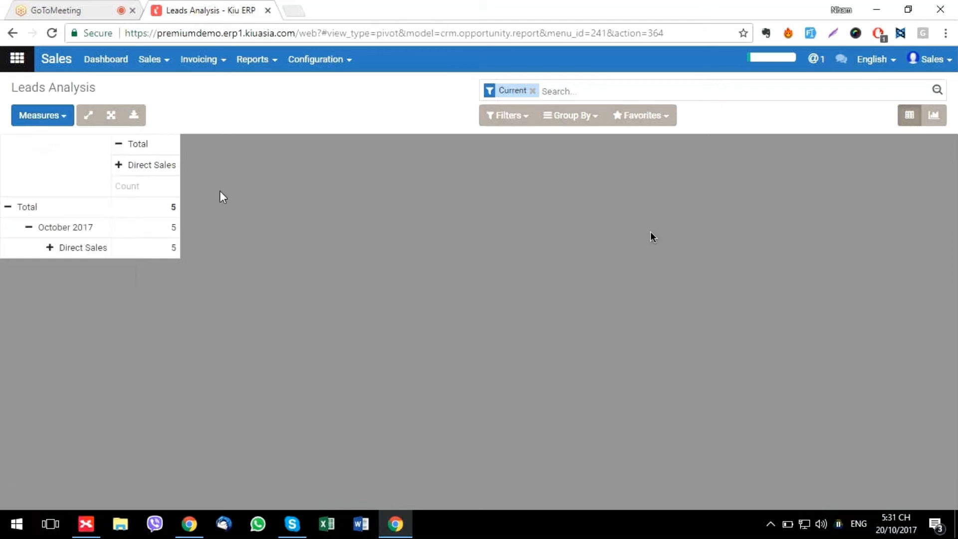
left_click(256, 64)
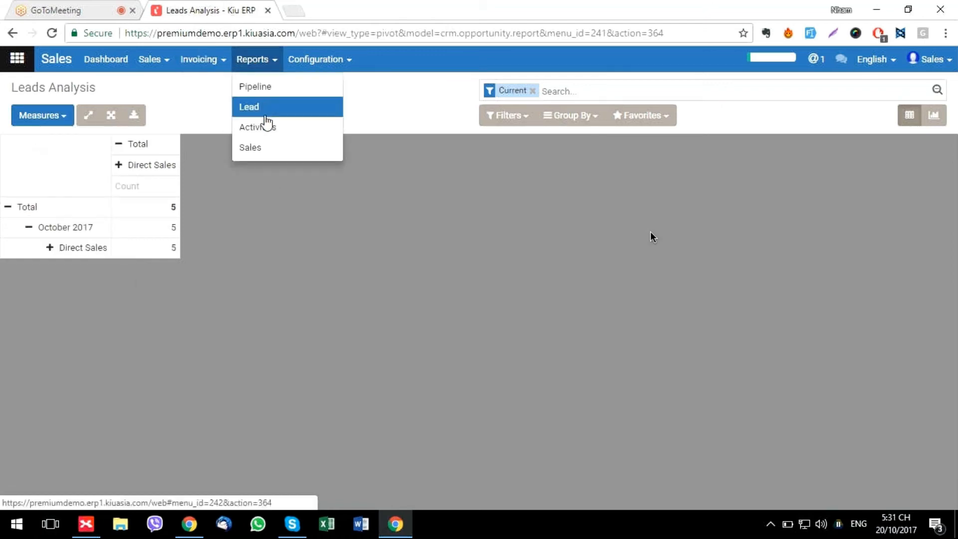
Open Sales Analysis and group October 2017 sales by Salesperson
left_click(256, 149)
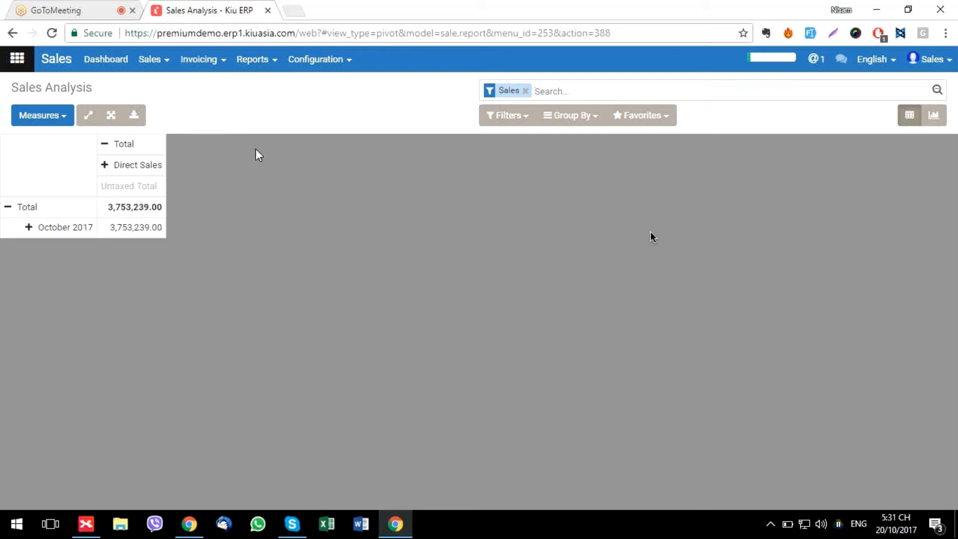
left_click(29, 228)
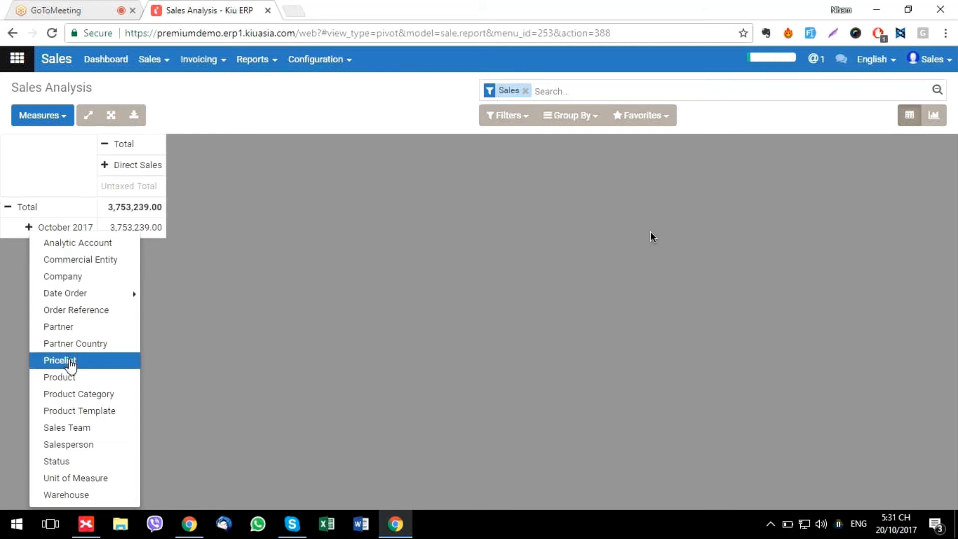
left_click(83, 445)
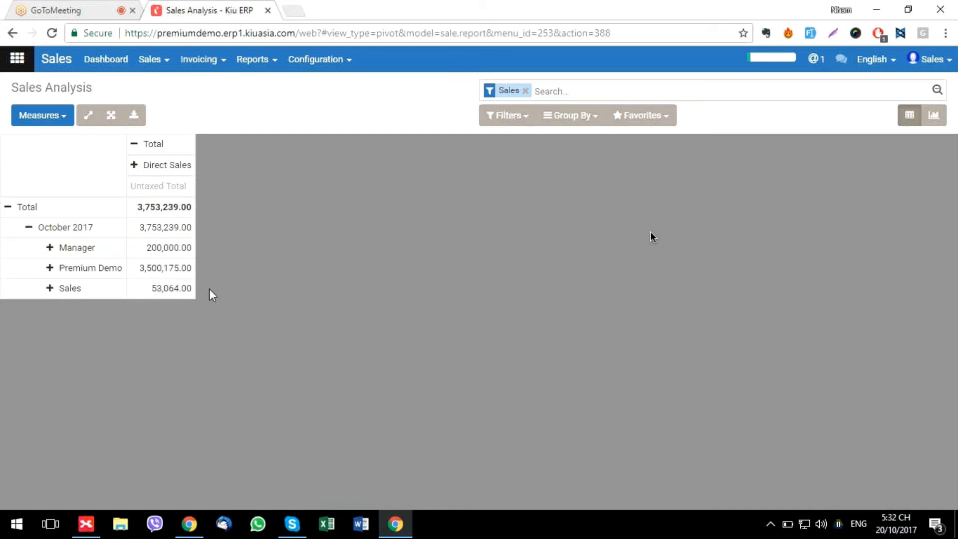
Break the Manager, Premium Demo and Sales salespeople down by Product
left_click(50, 248)
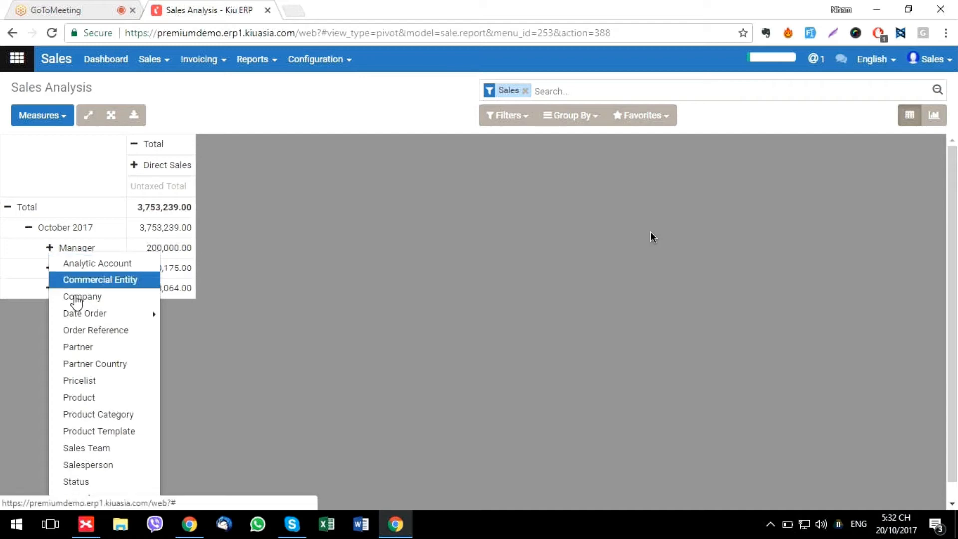
left_click(80, 398)
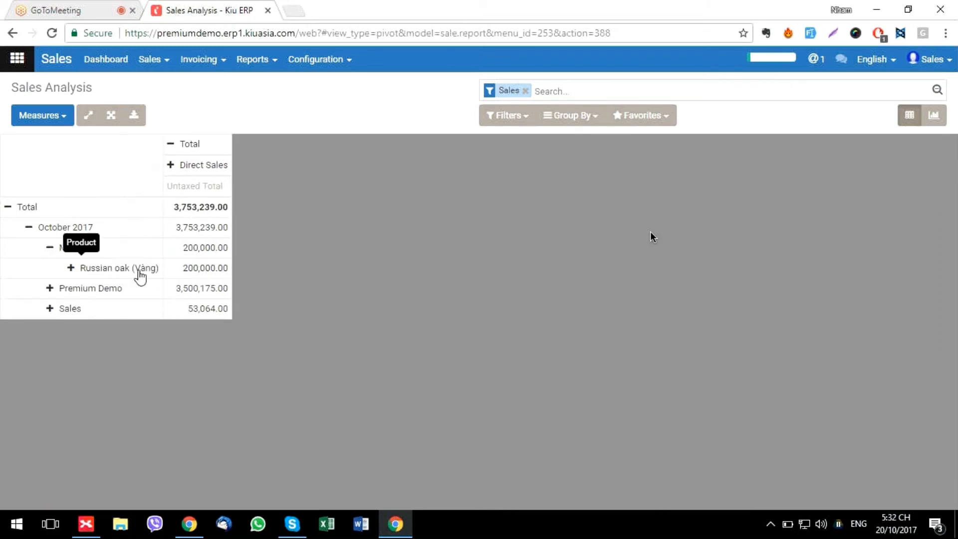
left_click(49, 288)
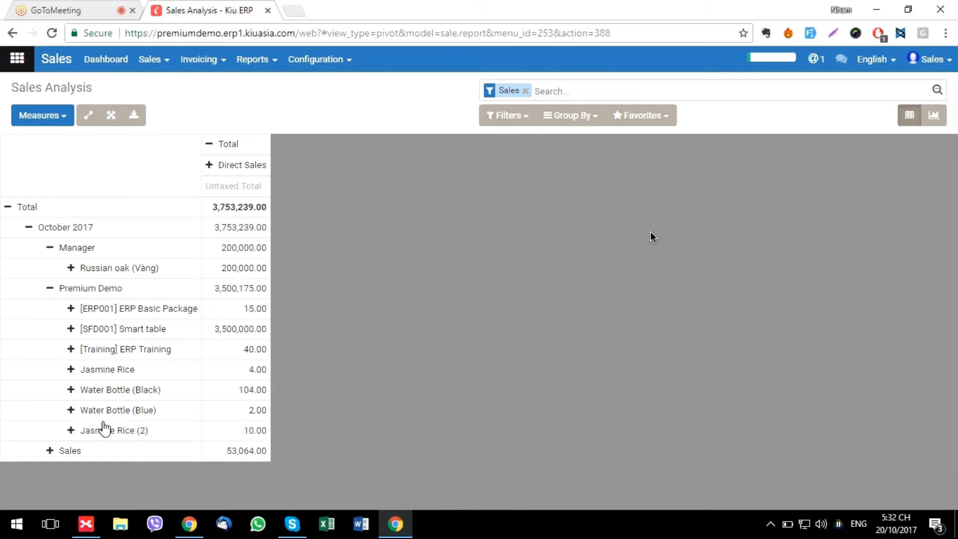
left_click(54, 454)
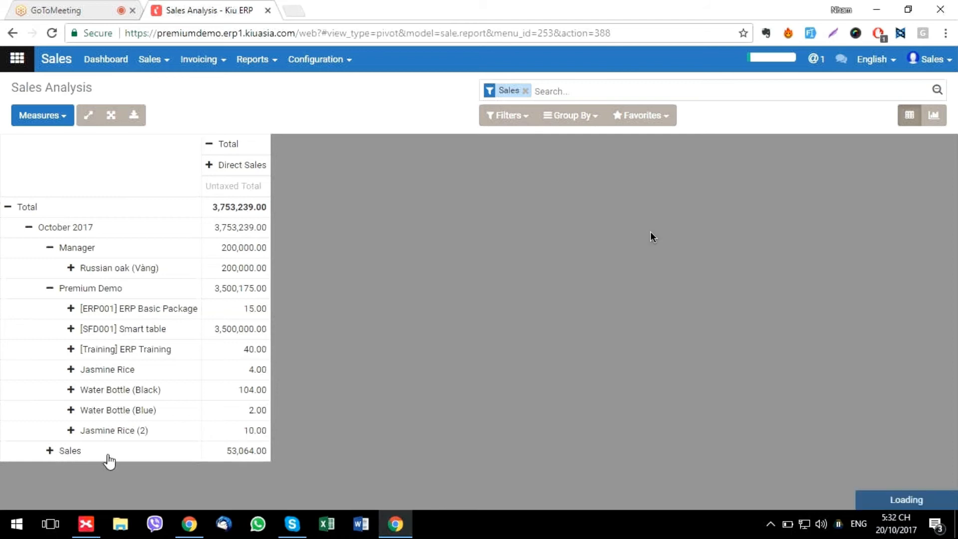
scroll(108, 462, "down", 2)
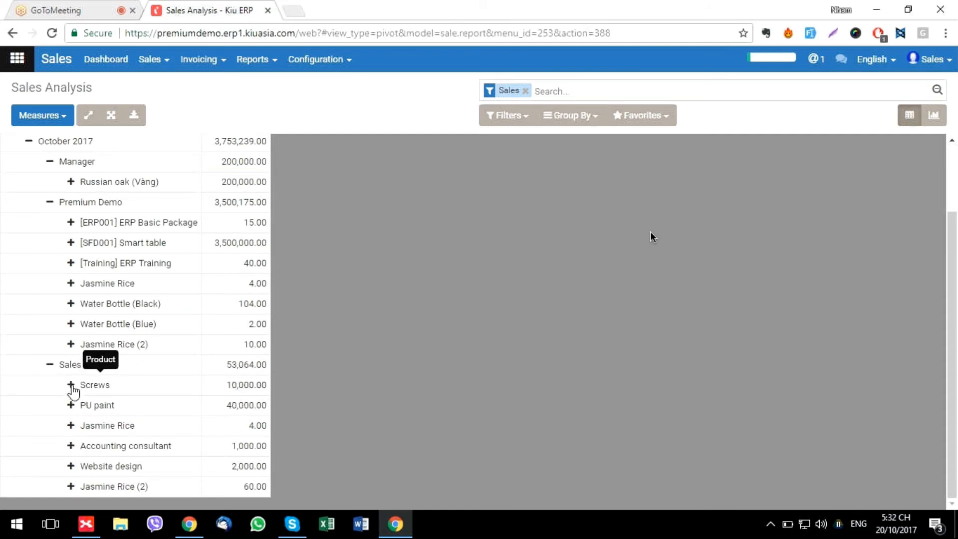
Split the Screws product row by order day
left_click(74, 389)
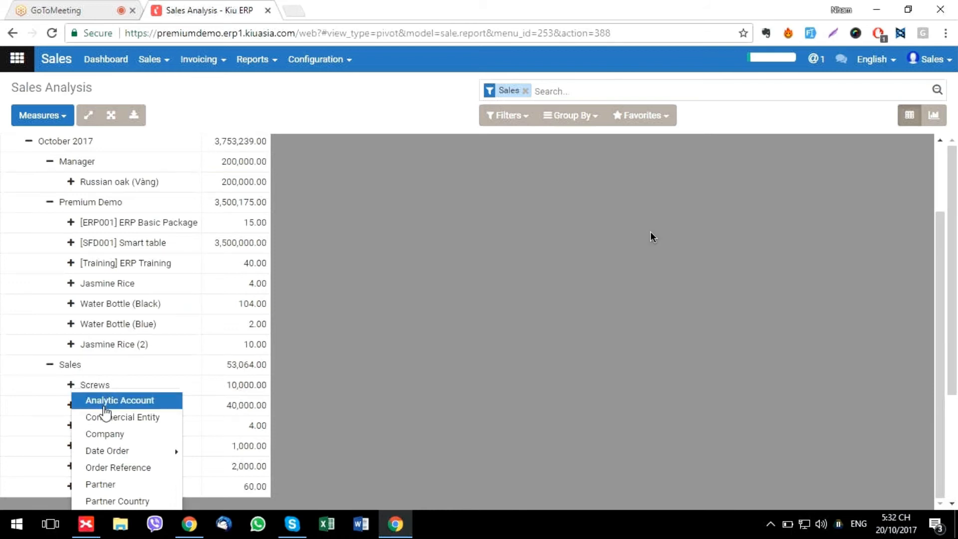
scroll(105, 414, "down", 2)
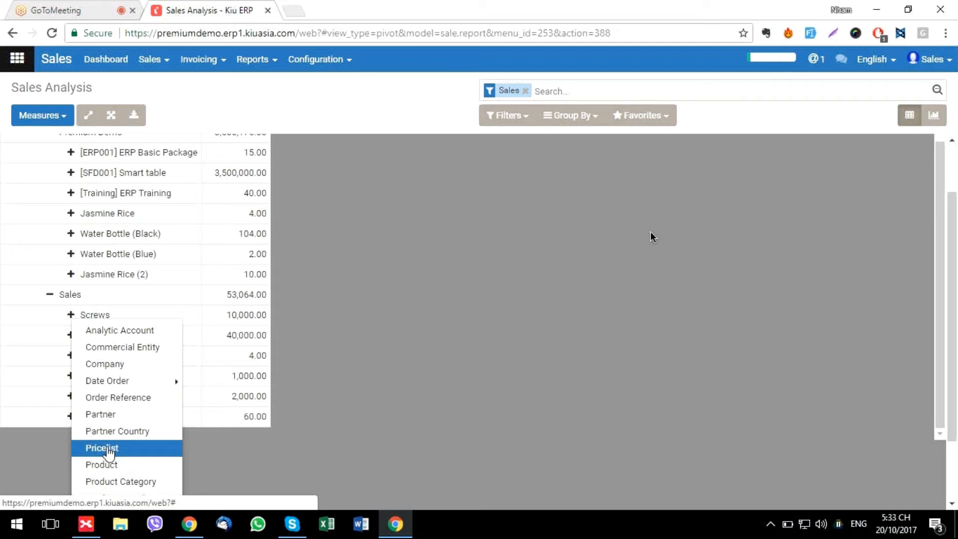
mouse_move(165, 385)
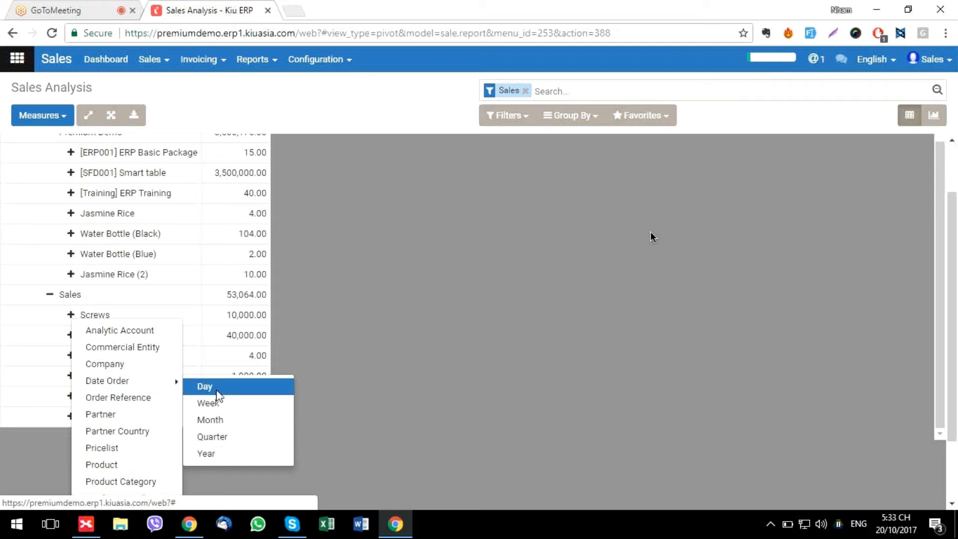
left_click(210, 388)
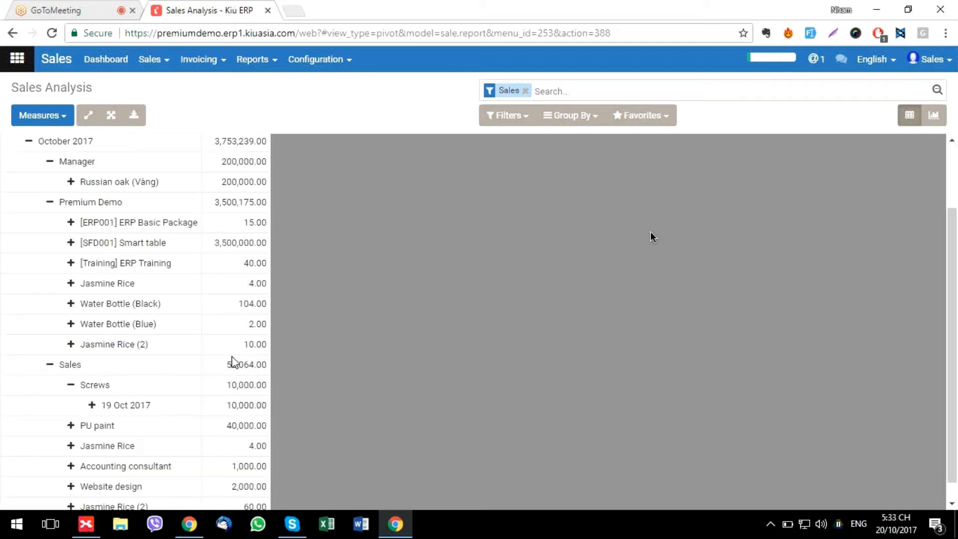
scroll(233, 361, "up", 2)
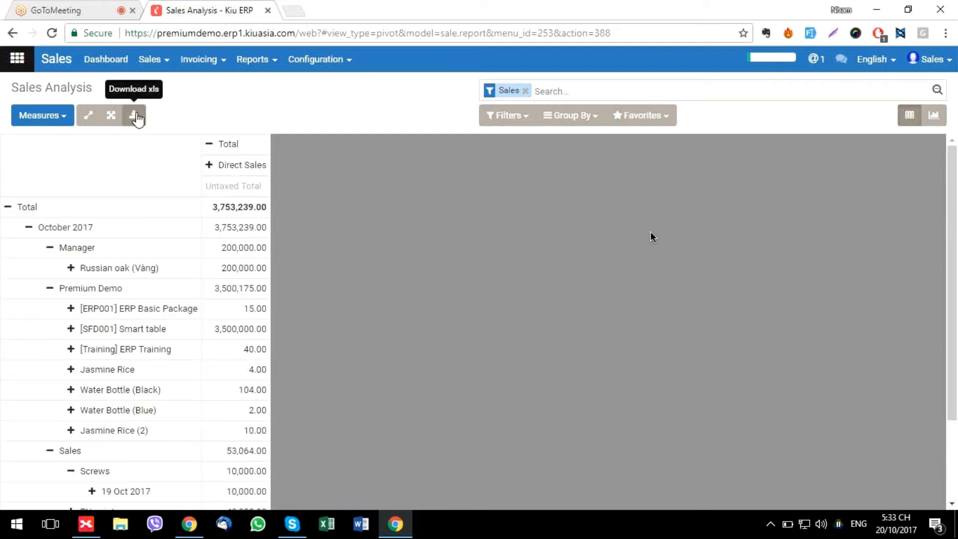
Export the Sales Analysis pivot to an Excel file named table.xls
left_click(136, 118)
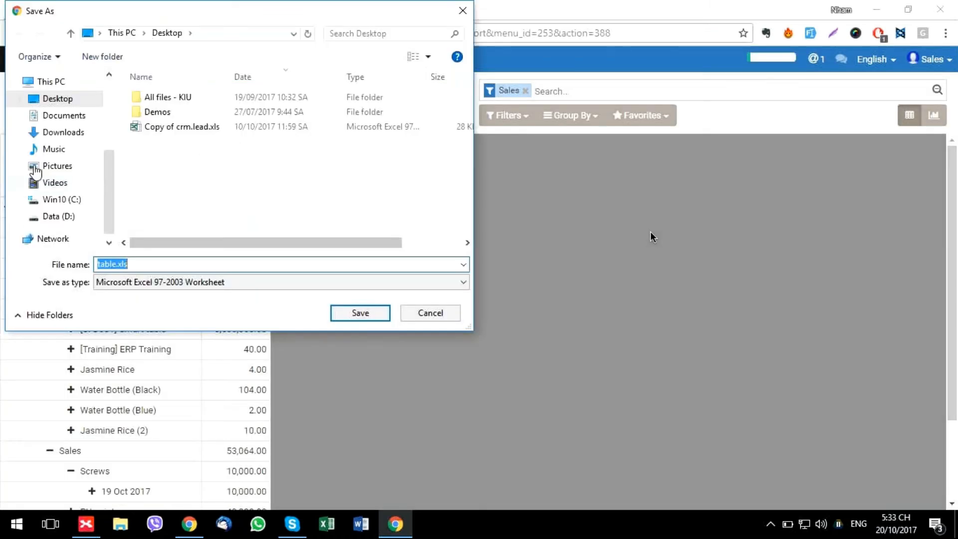
left_click(431, 313)
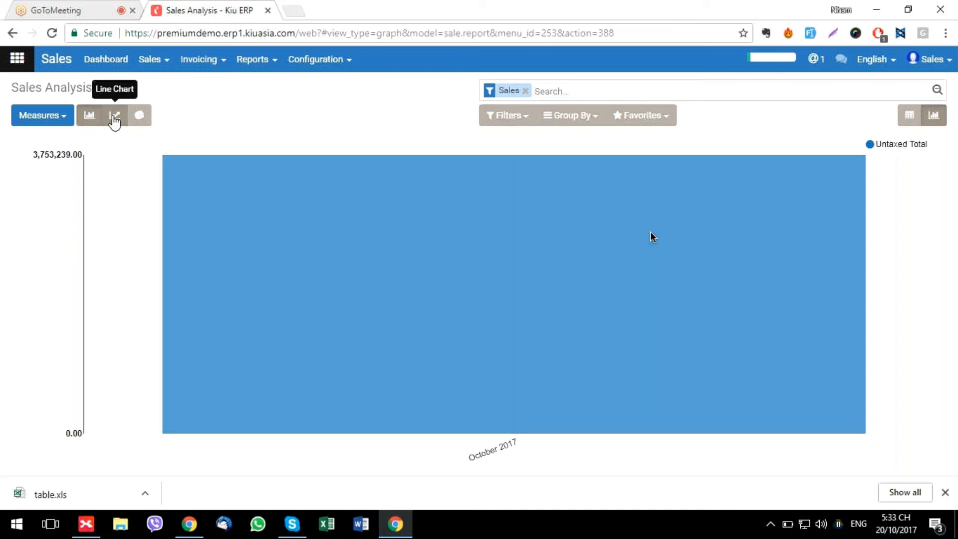
Try line and pie views of the sales chart, then settle on a bar chart
left_click(114, 117)
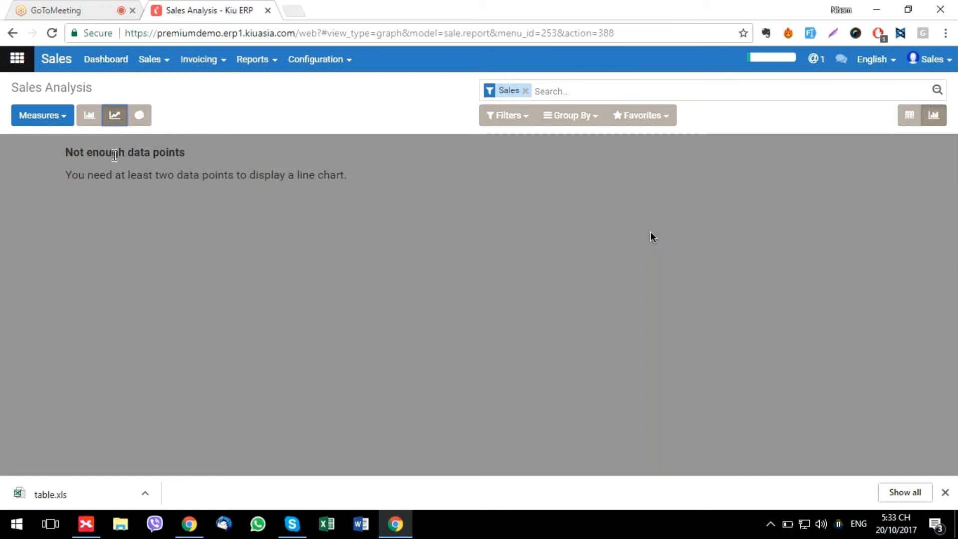
left_click(141, 118)
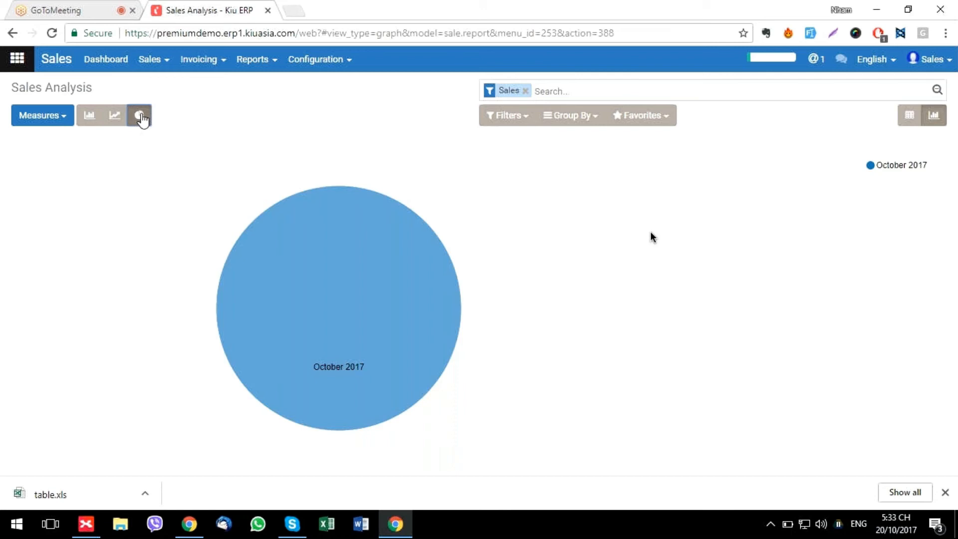
left_click(85, 121)
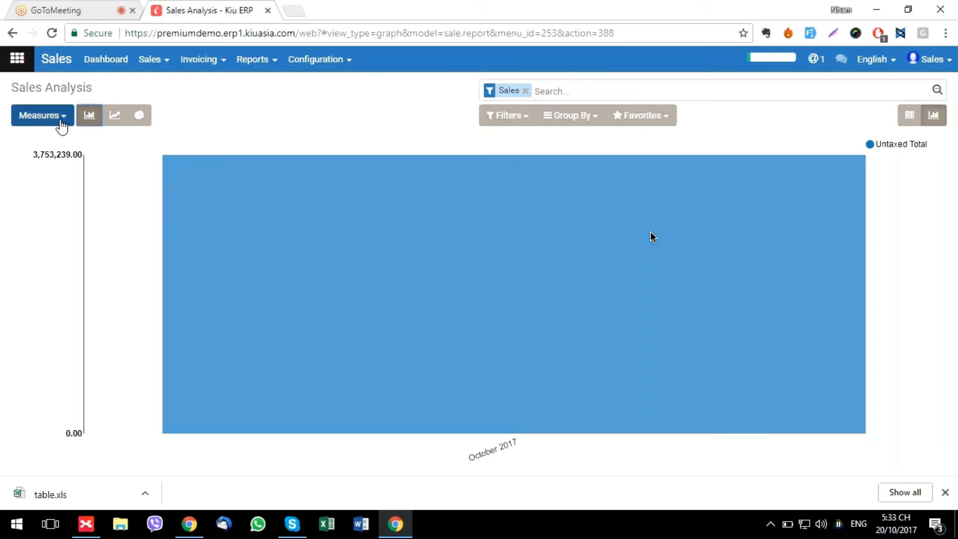
Switch the chart measure to Qty Invoiced and open the downloaded table.xls in Excel
left_click(57, 119)
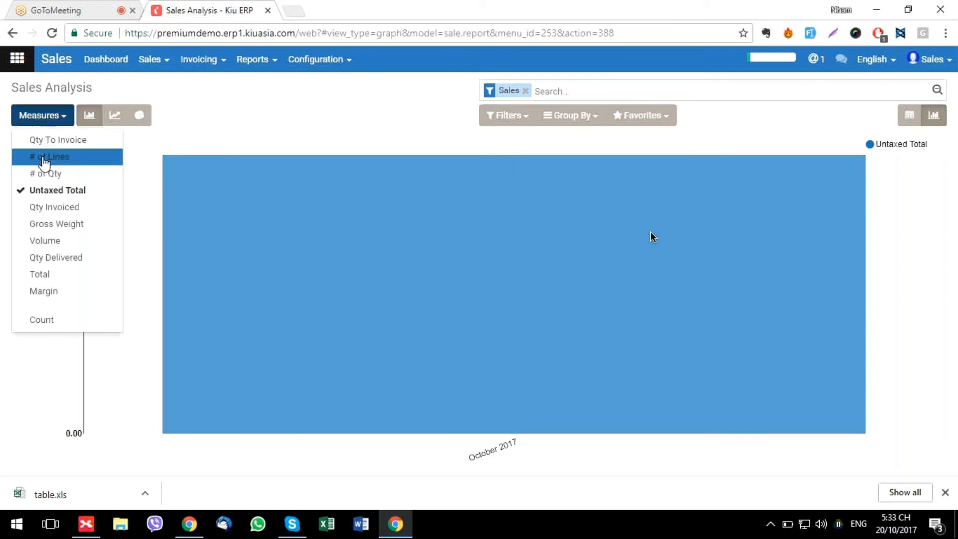
left_click(48, 140)
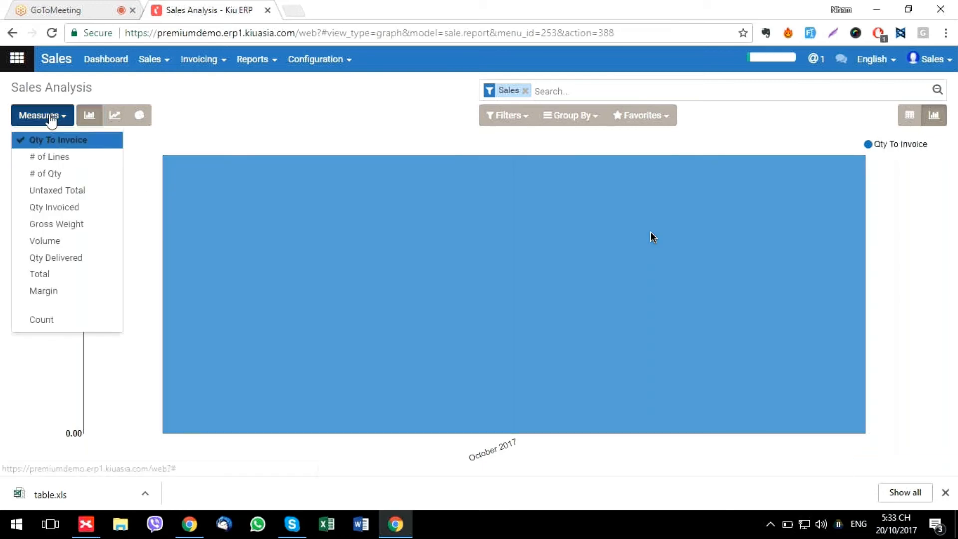
left_click(50, 158)
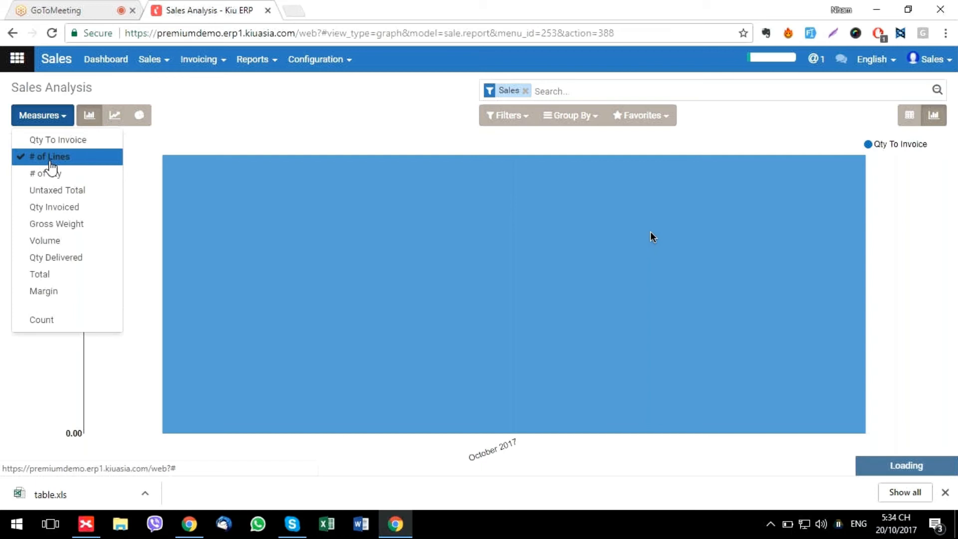
left_click(52, 206)
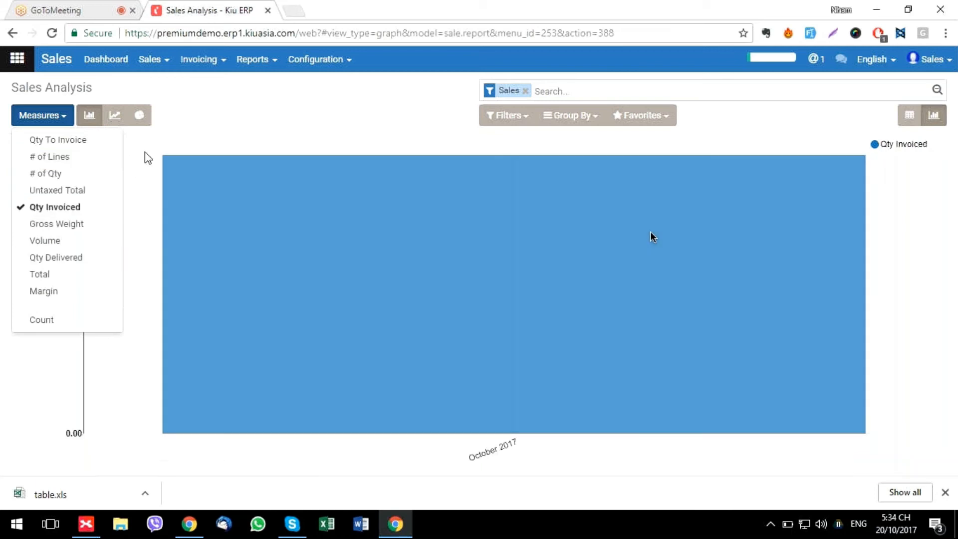
left_click(148, 157)
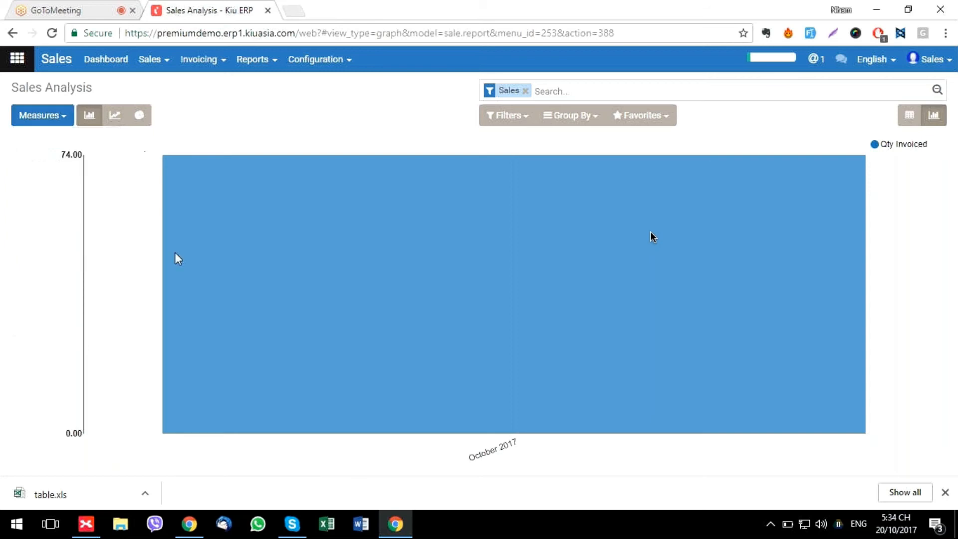
left_click(88, 493)
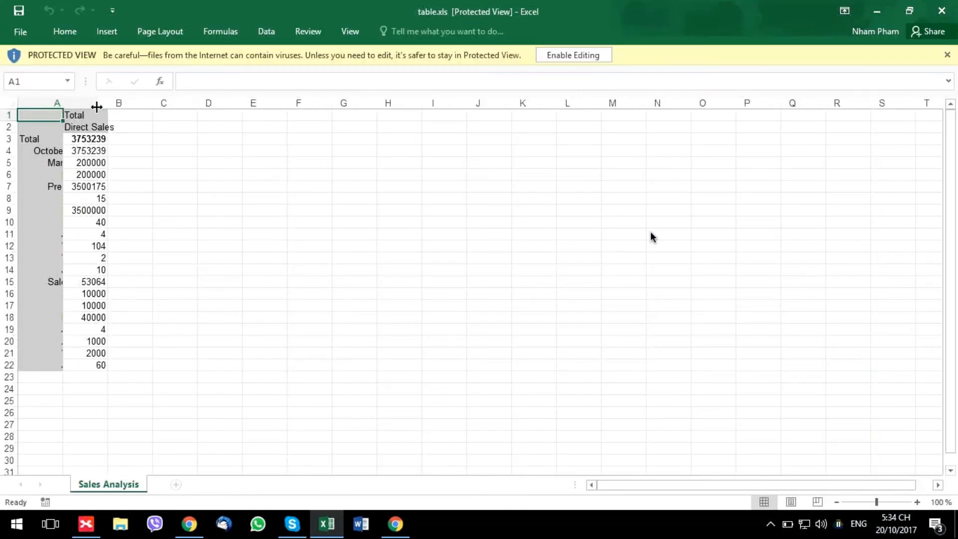
Widen columns A and B of table.xls to show full product names, then minimize Excel
left_click_drag(96, 106, 298, 102)
left_click_drag(134, 102, 198, 102)
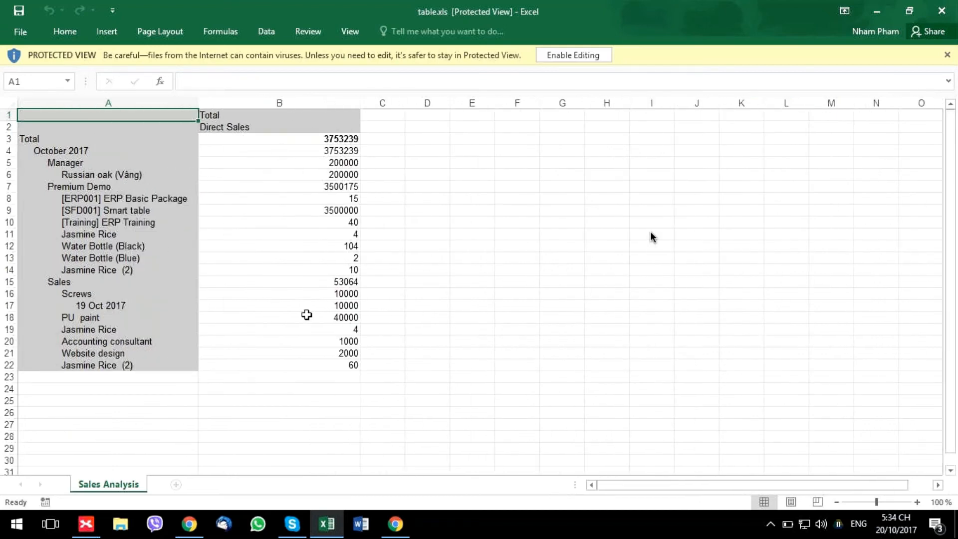
left_click(878, 11)
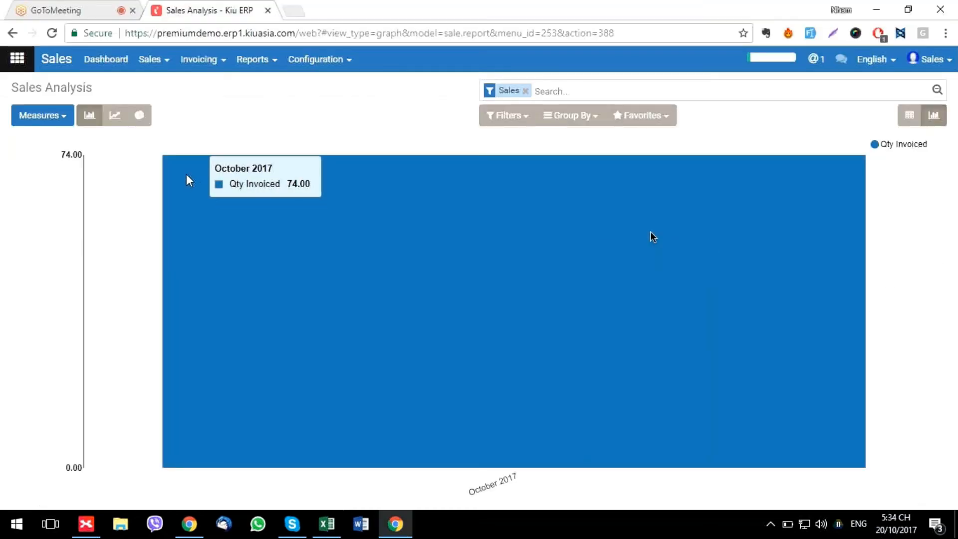
Open the Activities Analysis pivot and check the October 2017 row's grouping options without regrouping
left_click(254, 60)
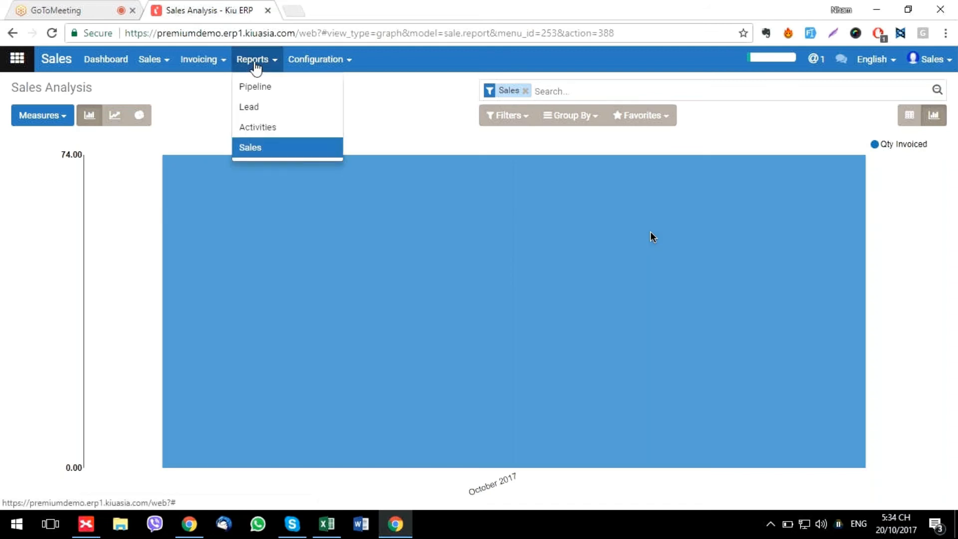
left_click(262, 131)
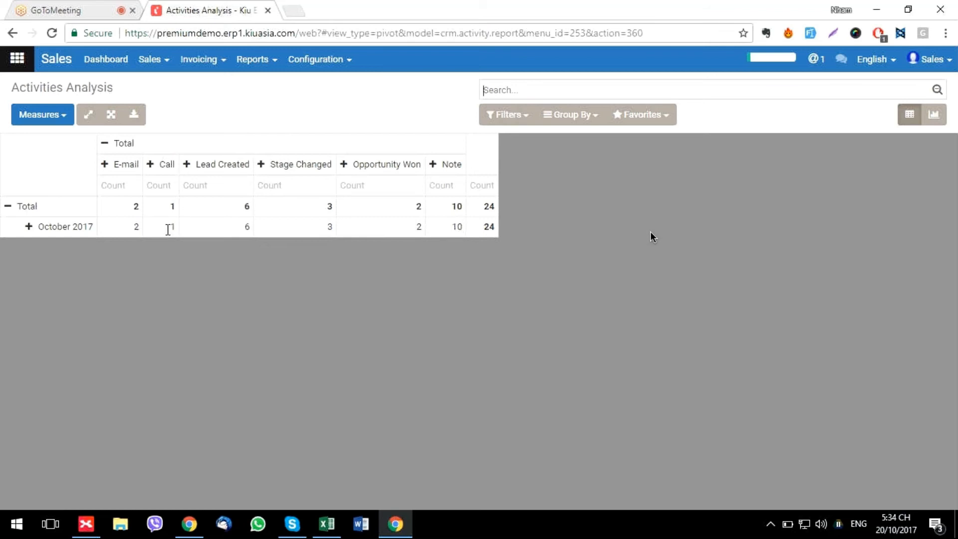
left_click(30, 227)
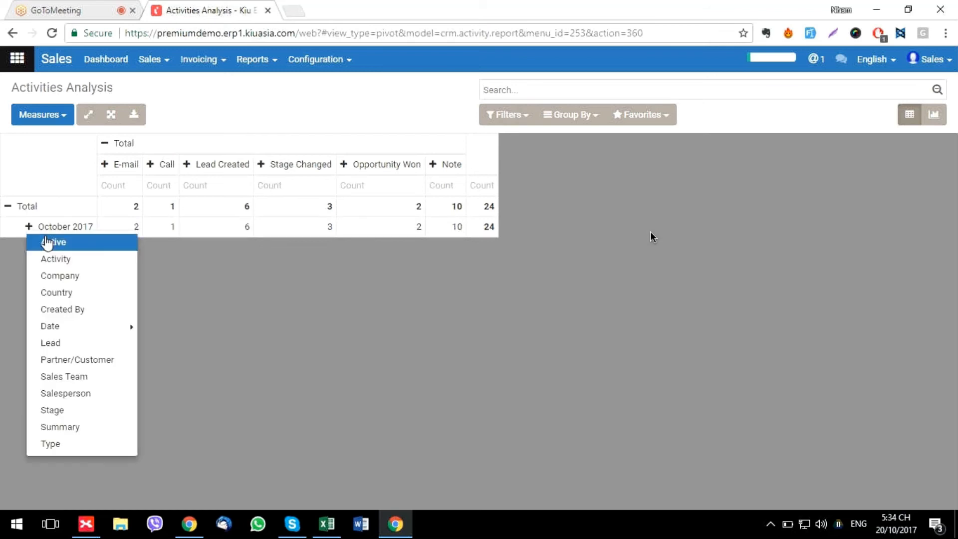
left_click(232, 349)
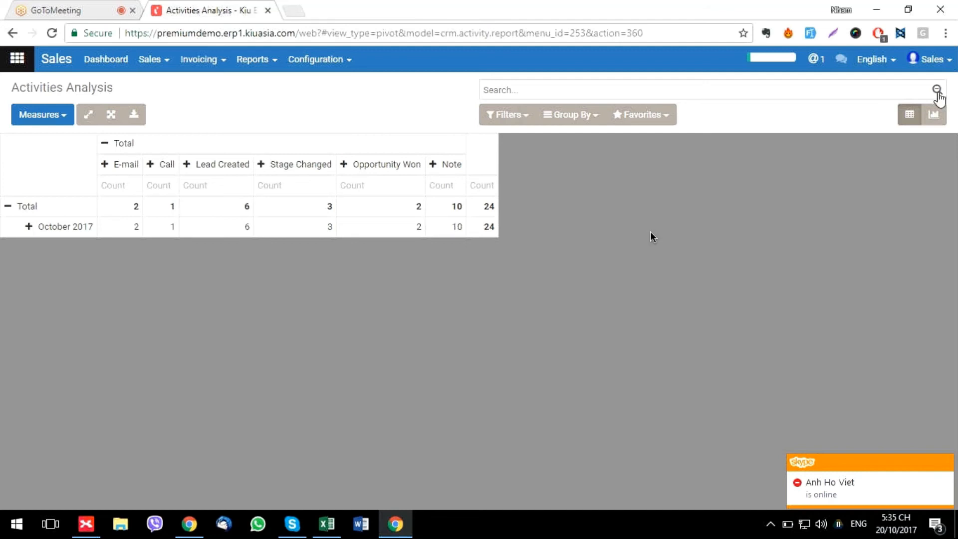
Filter the Activities Analysis pivot to Lead and Opportunities
left_click(524, 120)
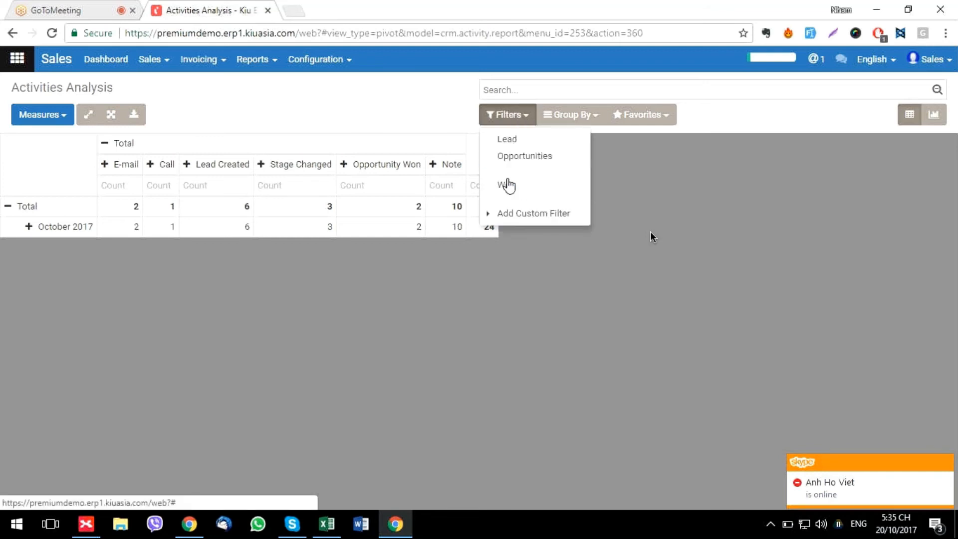
left_click(573, 118)
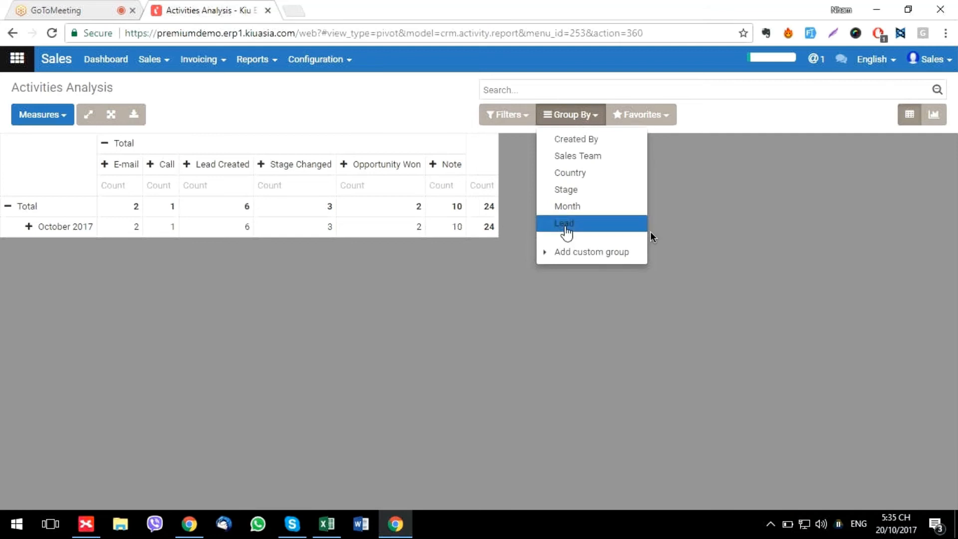
left_click(507, 114)
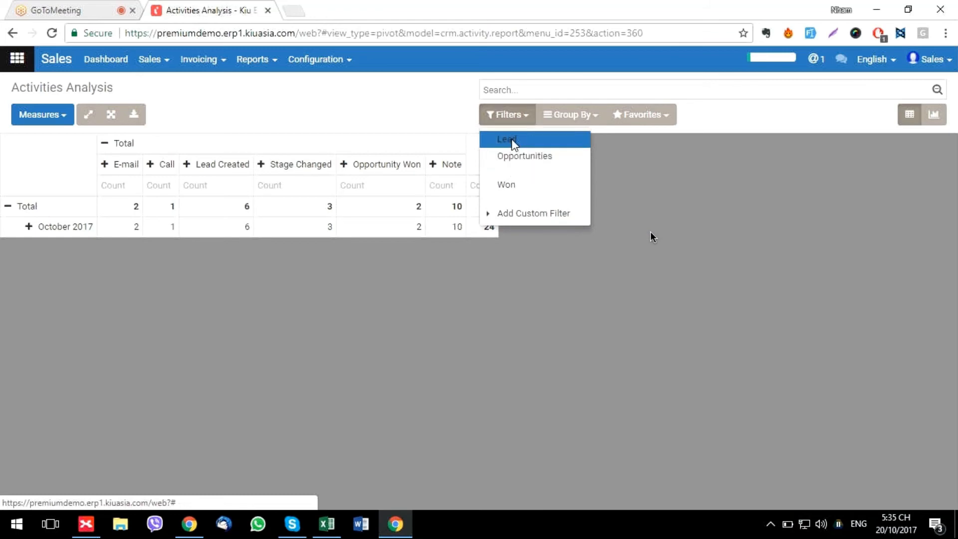
left_click(513, 144)
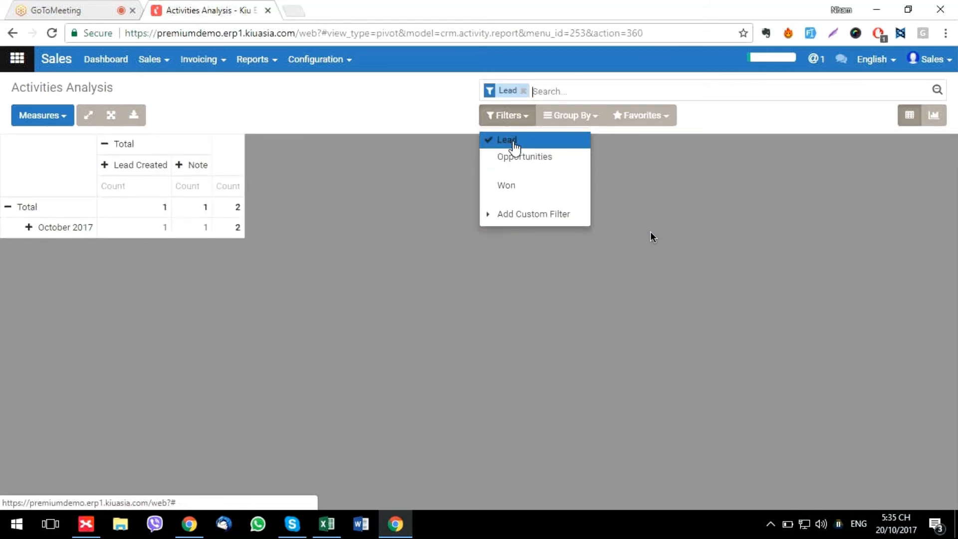
left_click(519, 159)
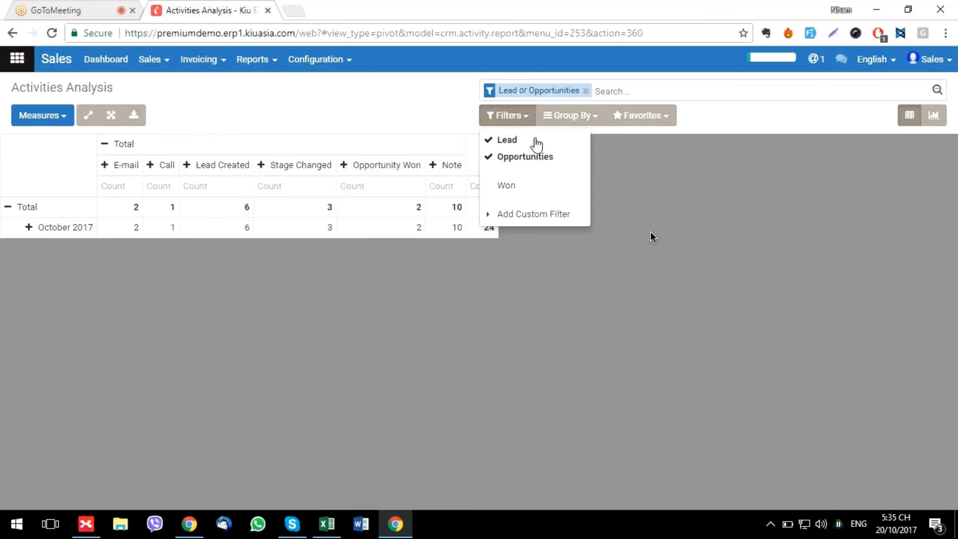
Add a custom filter where Created By contains 'sales', bringing the total to 19
left_click(521, 219)
left_click(538, 240)
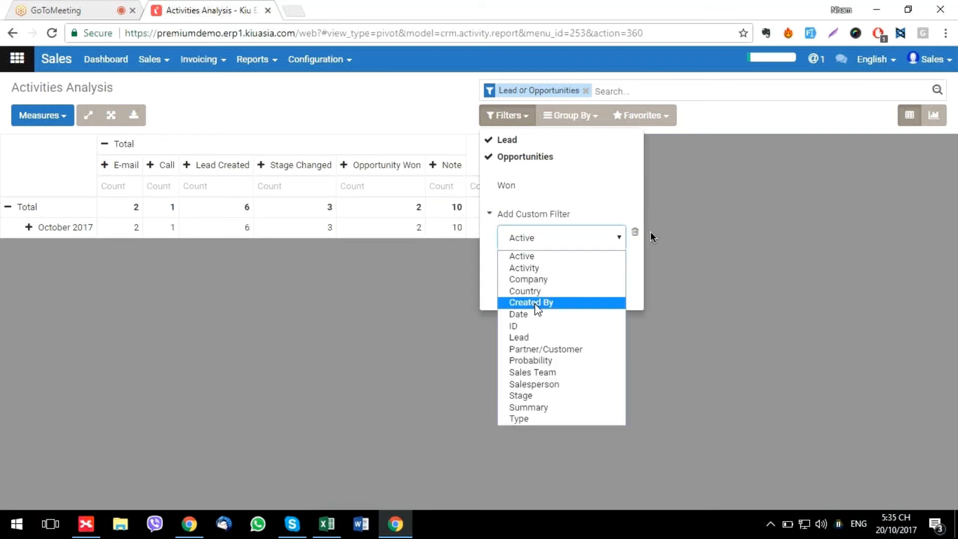
left_click(534, 303)
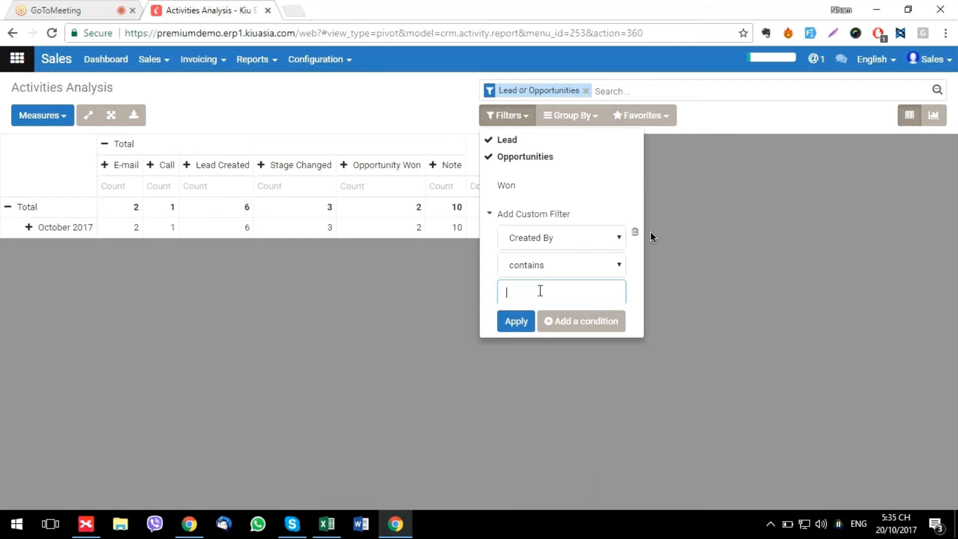
type("sales")
left_click(520, 325)
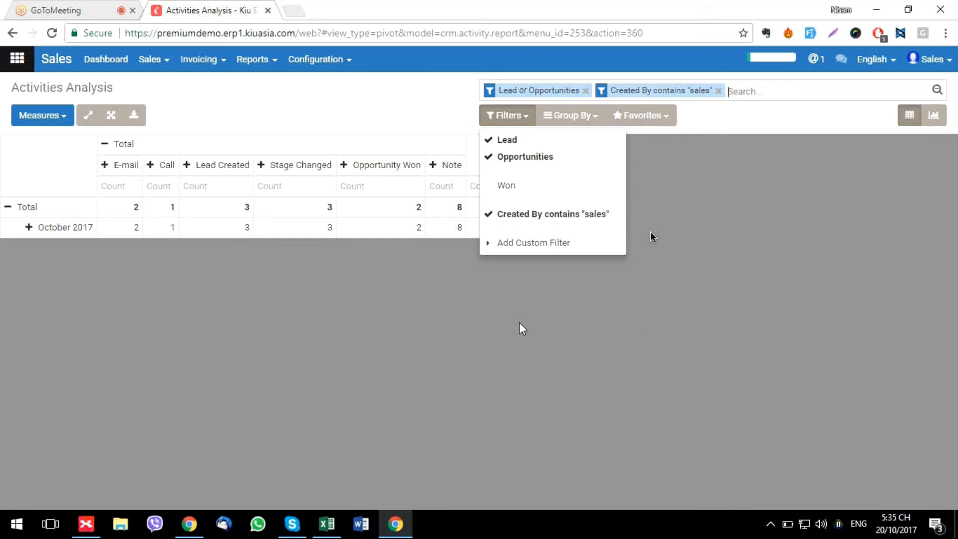
left_click(300, 307)
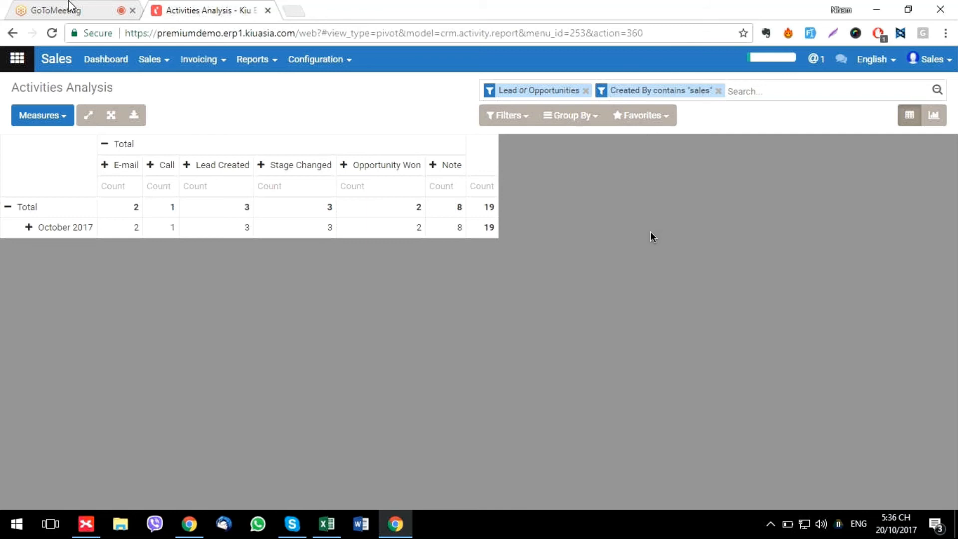
left_click(52, 7)
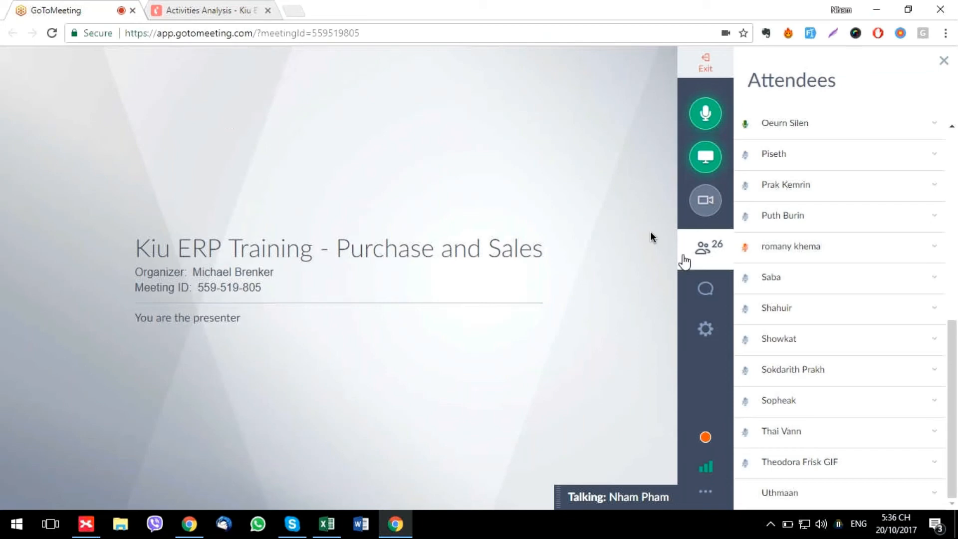
left_click(705, 291)
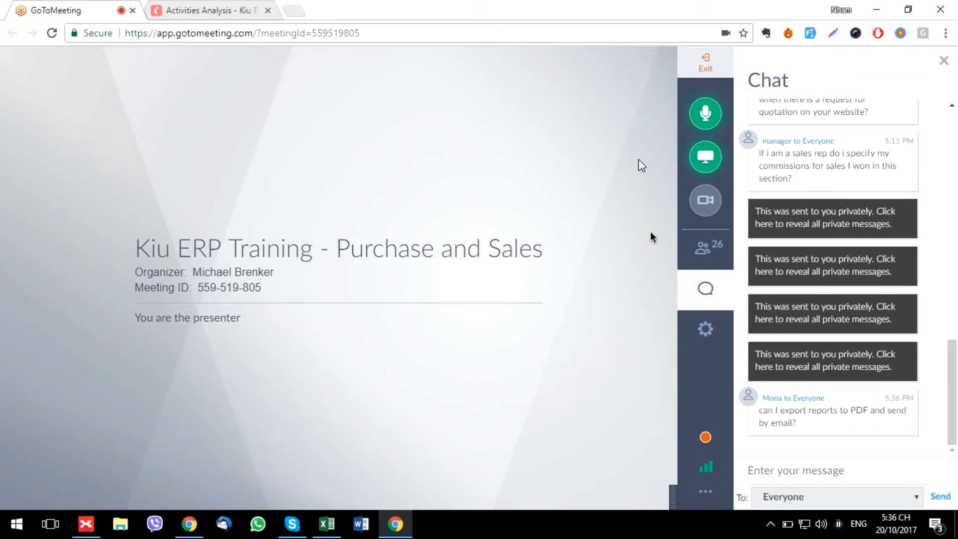
left_click(210, 11)
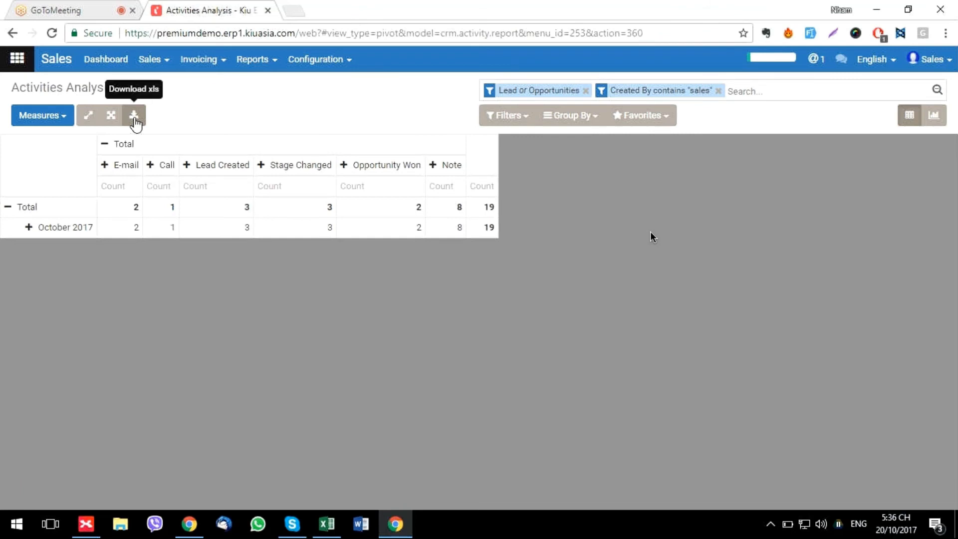
left_click(325, 526)
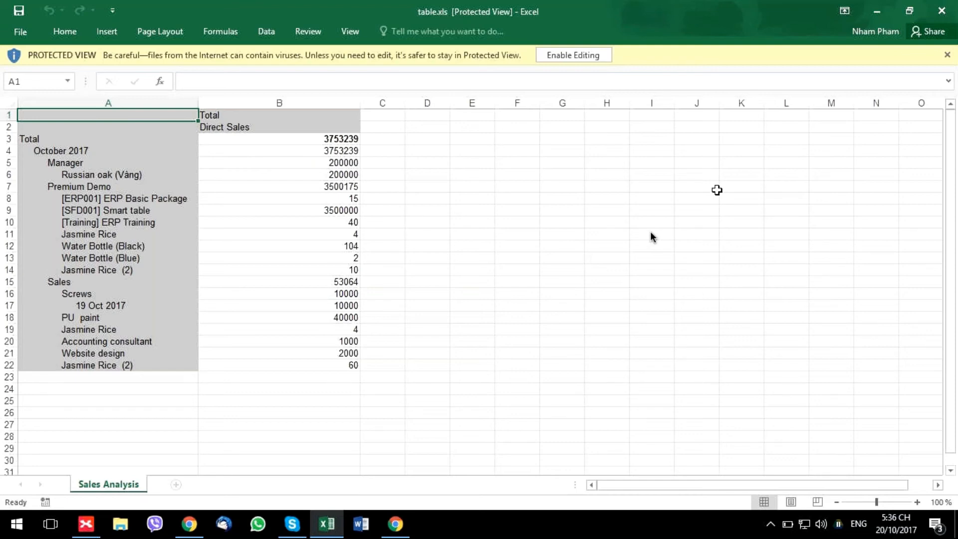
left_click(876, 12)
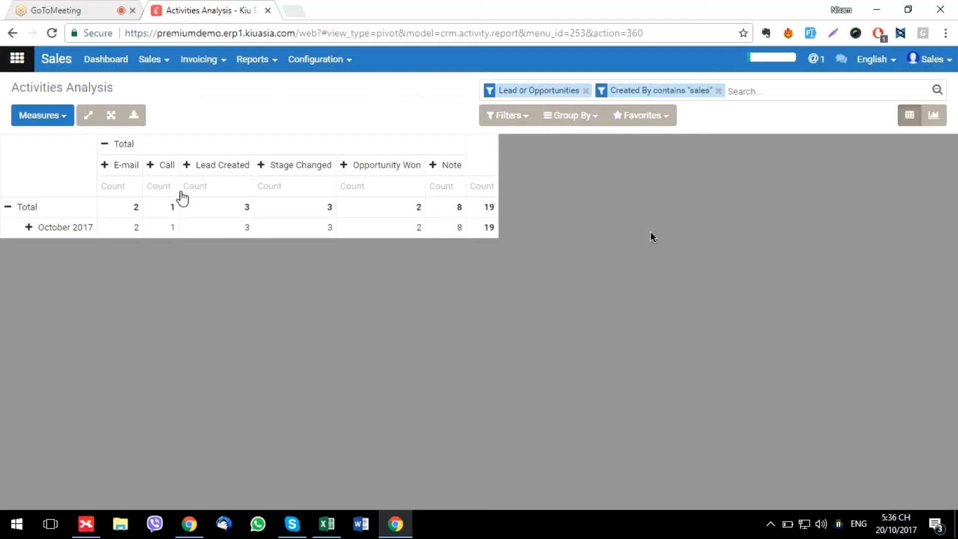